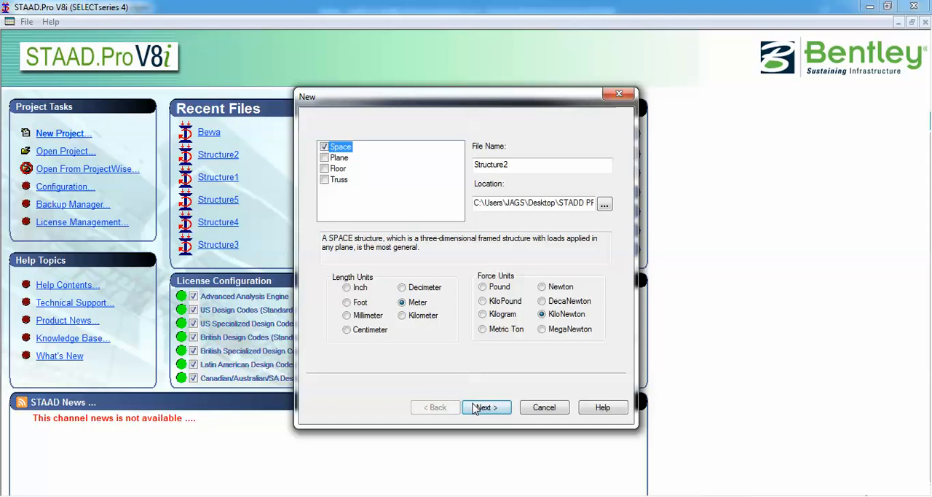
# Create the space structure file Structure2 in meter and kilonewton units, with Add Beam as the starting mode
pyautogui.click(485, 407)
pyautogui.click(484, 294)
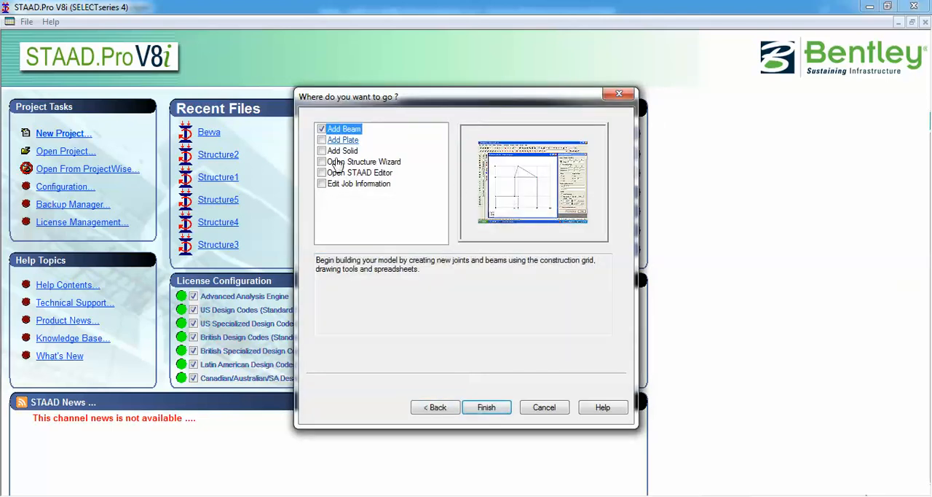
pyautogui.click(491, 408)
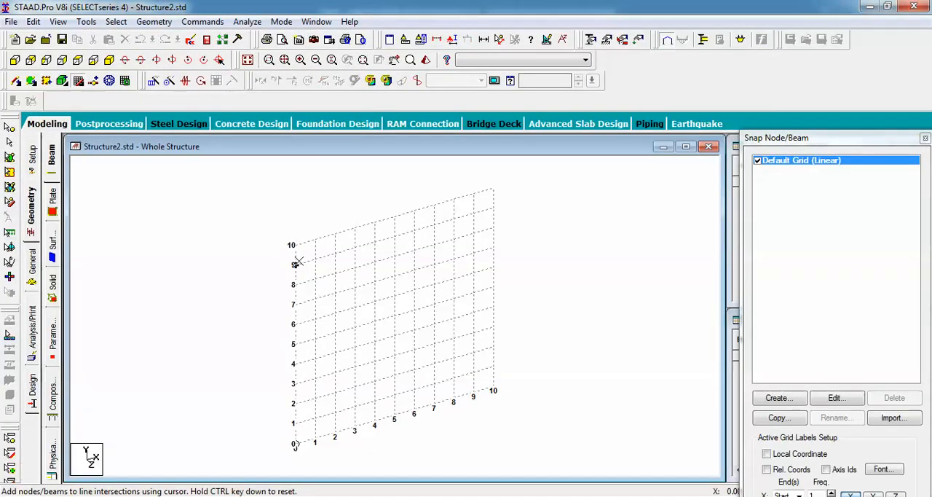
# Draw a column from grid point (2, 0) up to (2, 3) and a cantilever beam from there to (0, 3)
pyautogui.click(335, 436)
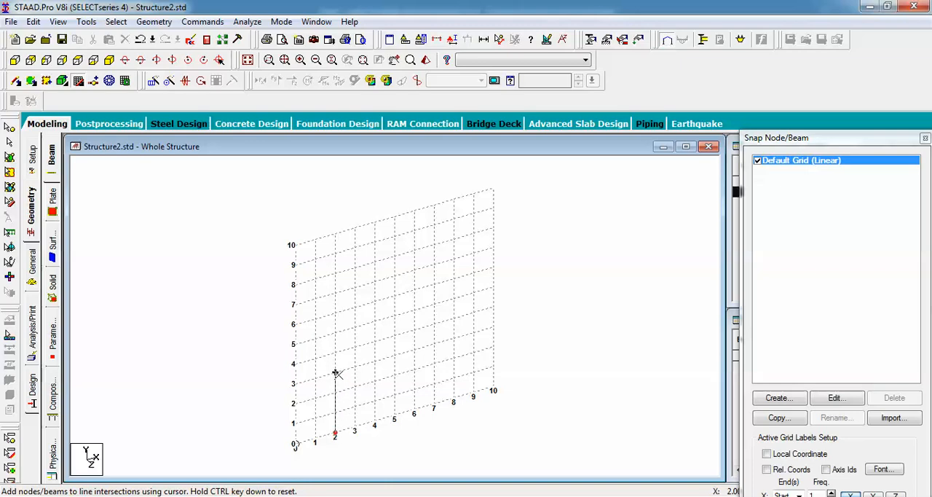
pyautogui.click(336, 373)
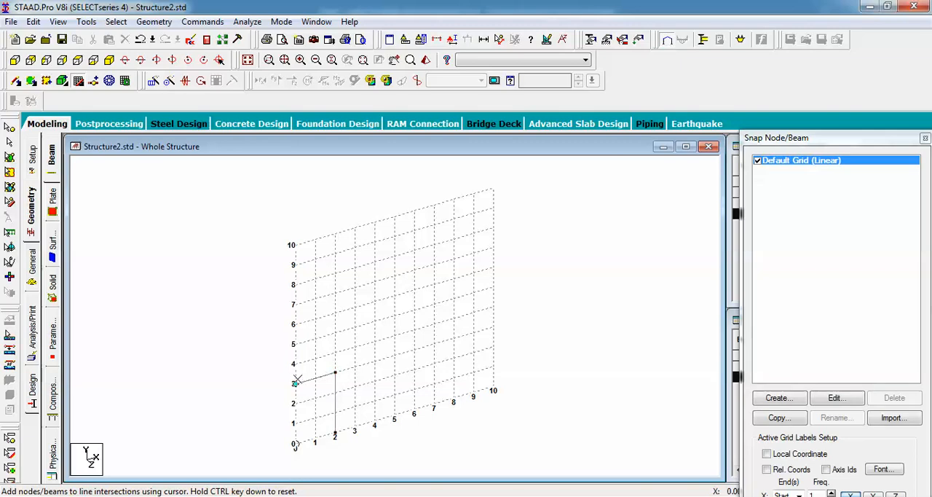
pyautogui.click(296, 382)
pyautogui.click(31, 205)
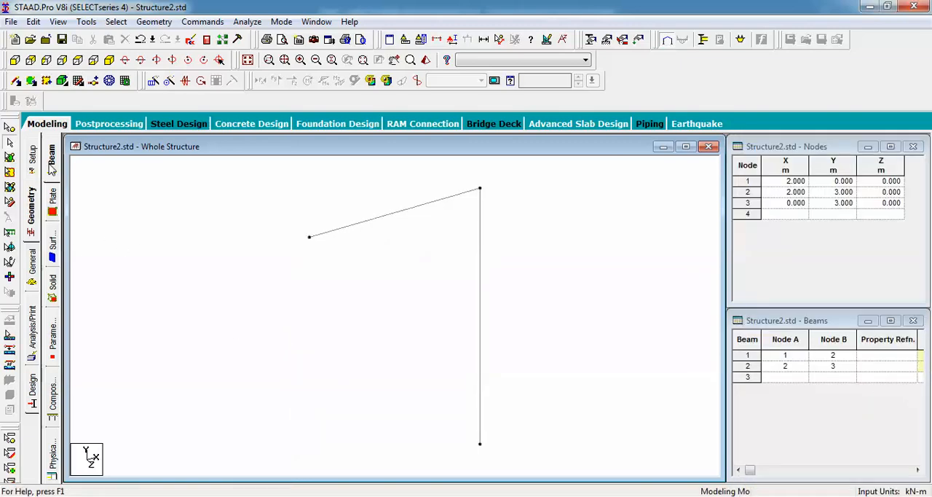
# Continue the beam from (2, 3) through grid points (4, 3), (6, 3) and (8, 3), and draw a column down to (8, 0)
pyautogui.click(93, 81)
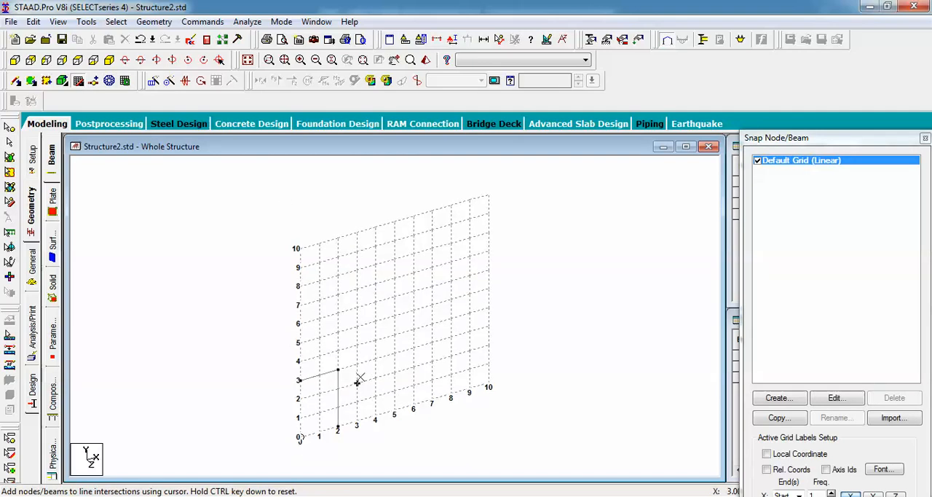
pyautogui.click(374, 359)
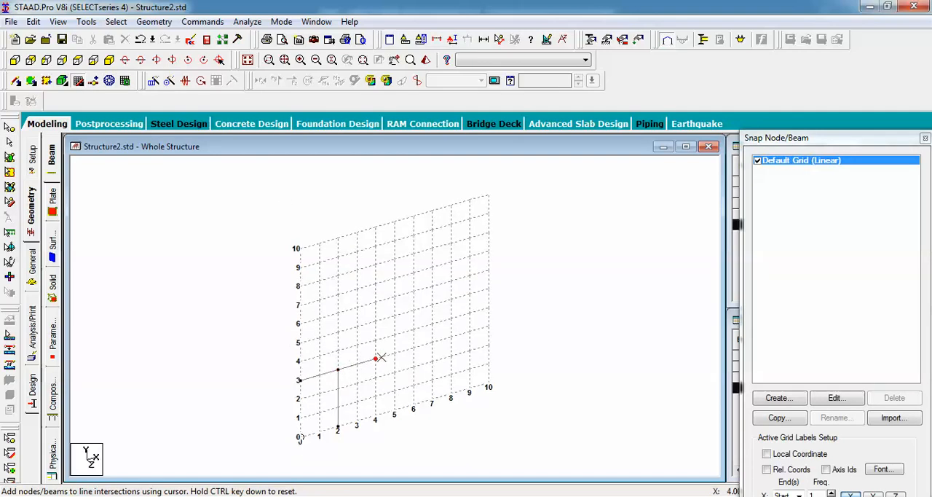
pyautogui.click(413, 348)
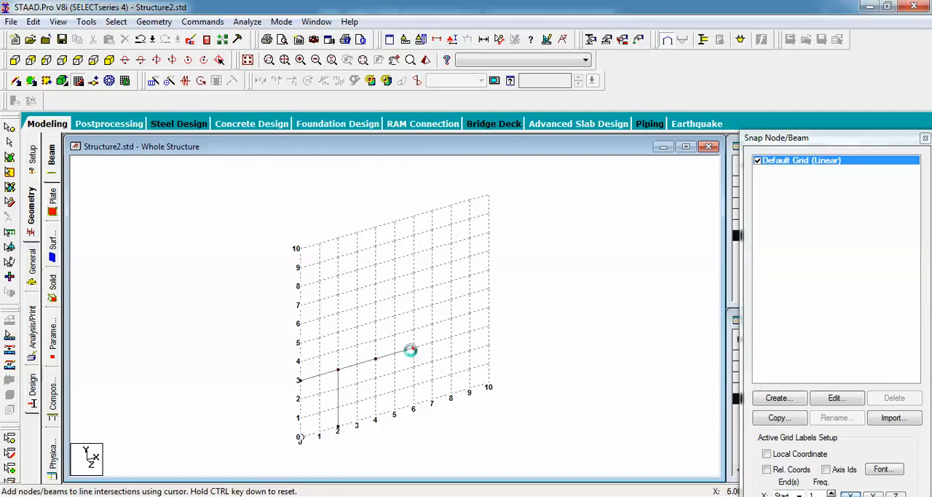
pyautogui.click(451, 337)
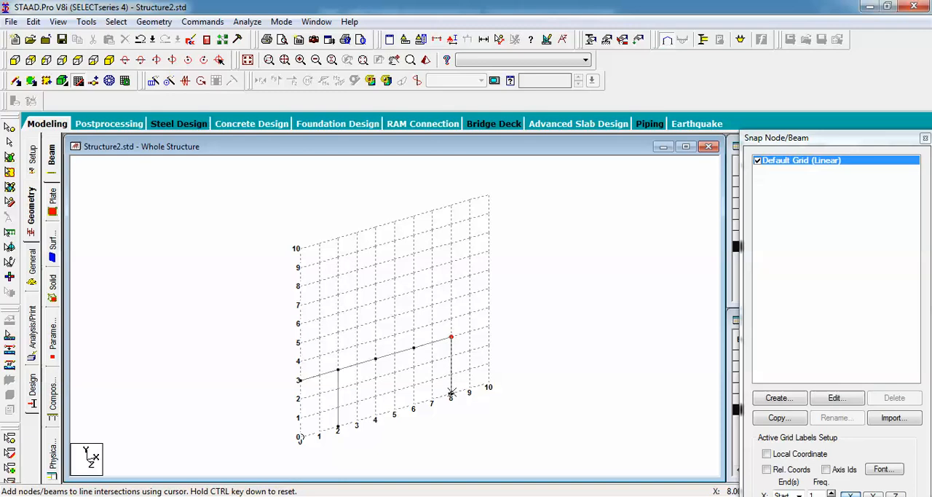
pyautogui.click(451, 394)
pyautogui.press('Escape')
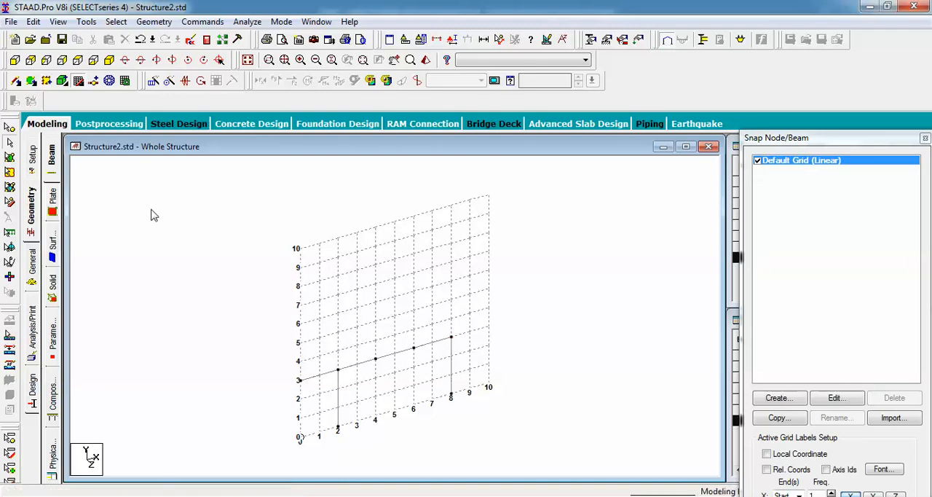
pyautogui.click(30, 207)
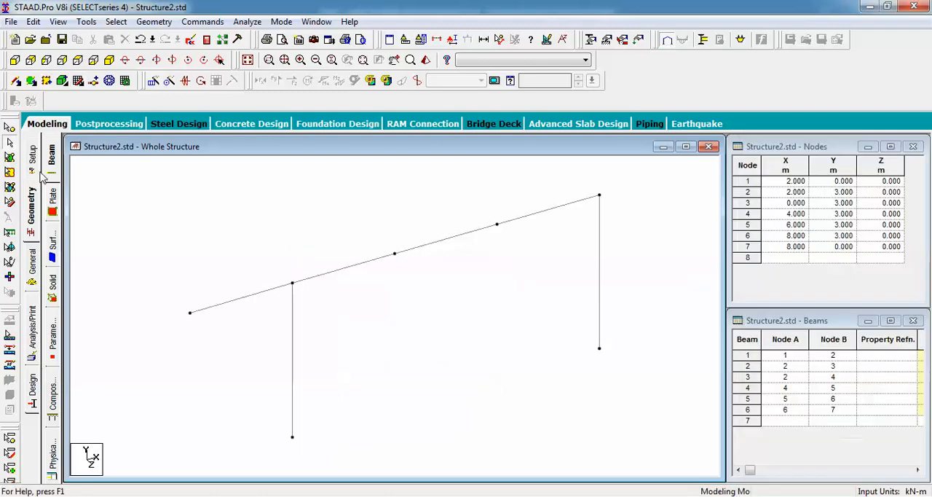
# Draw the second cantilever beam from grid point (8, 3) to (10, 3)
pyautogui.click(78, 80)
pyautogui.click(452, 337)
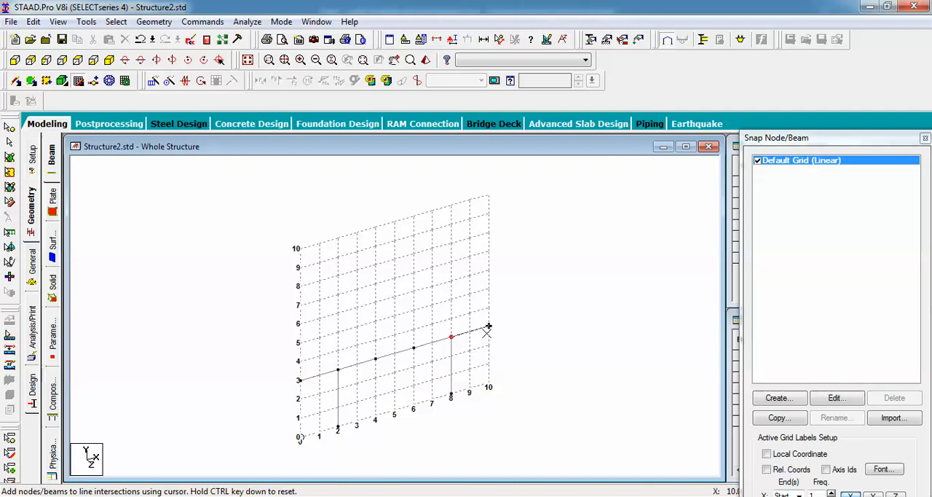
pyautogui.click(488, 326)
pyautogui.press('Escape')
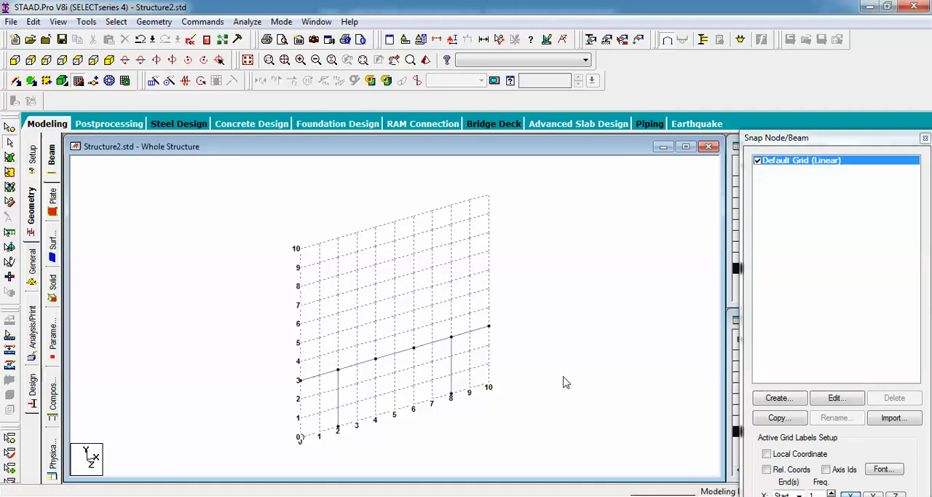
# Repeat the whole frame along Z in 3 steps of 10 m with Translational Repeat, using linked steps and an open base
pyautogui.hotkey('ctrl', 'a')
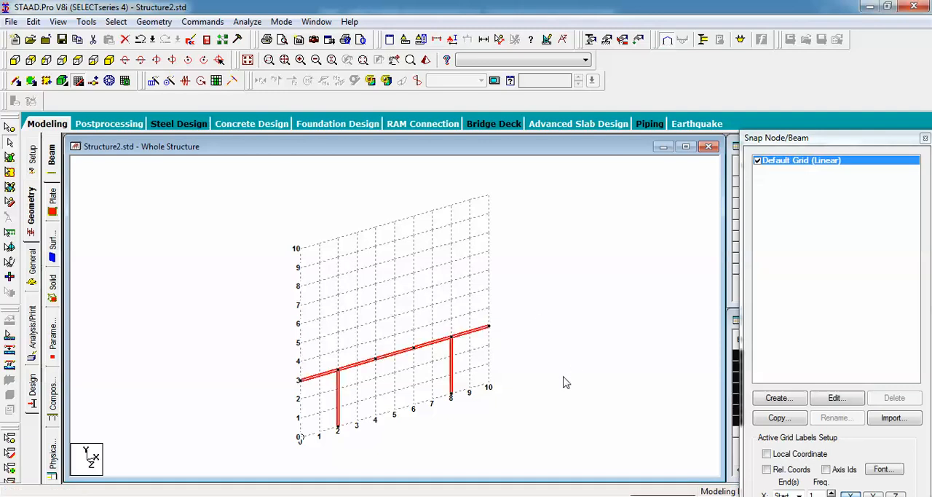
pyautogui.click(153, 81)
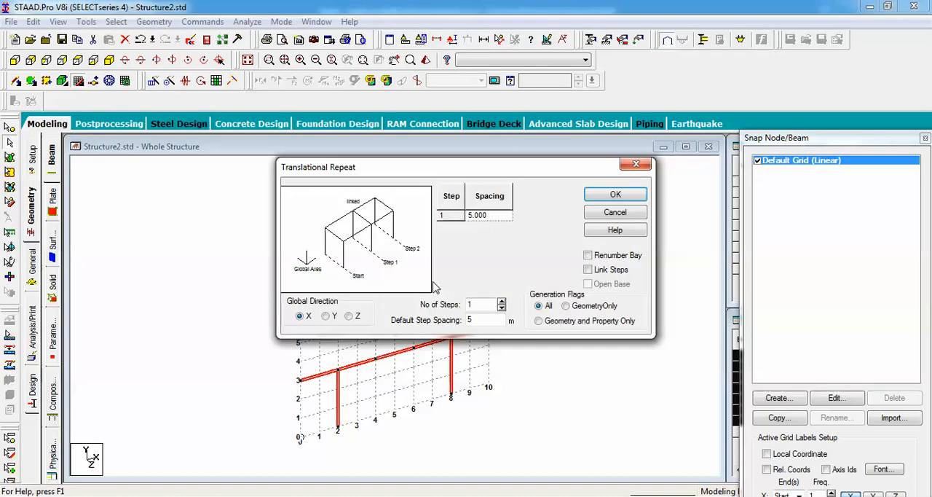
pyautogui.click(352, 316)
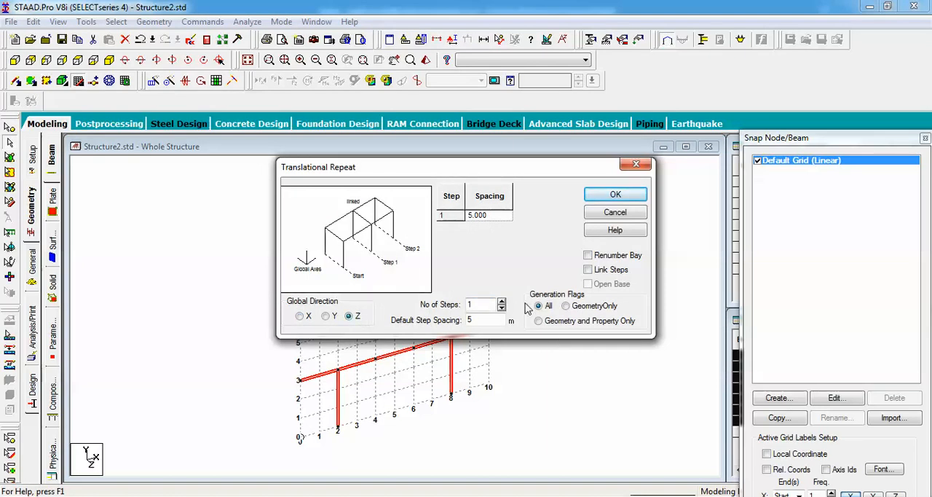
pyautogui.moveTo(495, 304); pyautogui.dragTo(424, 309)
pyautogui.write('3')
pyautogui.press('Tab')
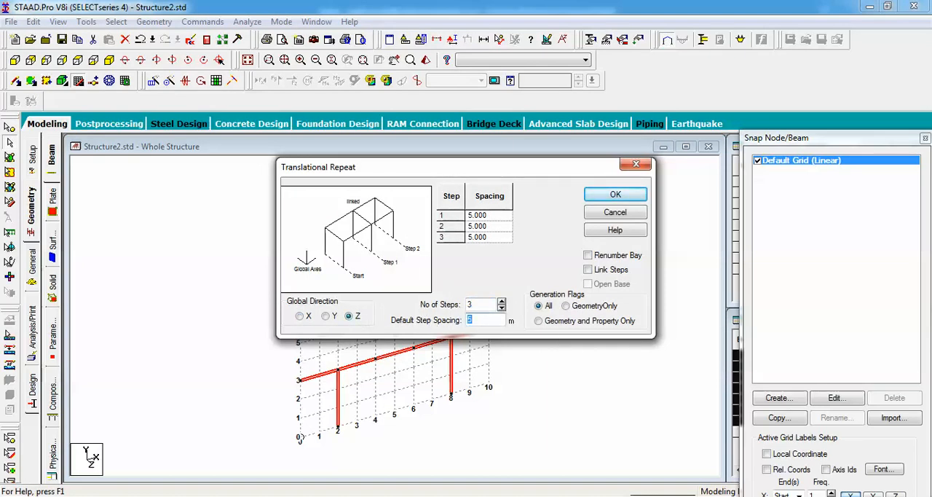
pyautogui.write('10')
pyautogui.click(587, 269)
pyautogui.click(588, 284)
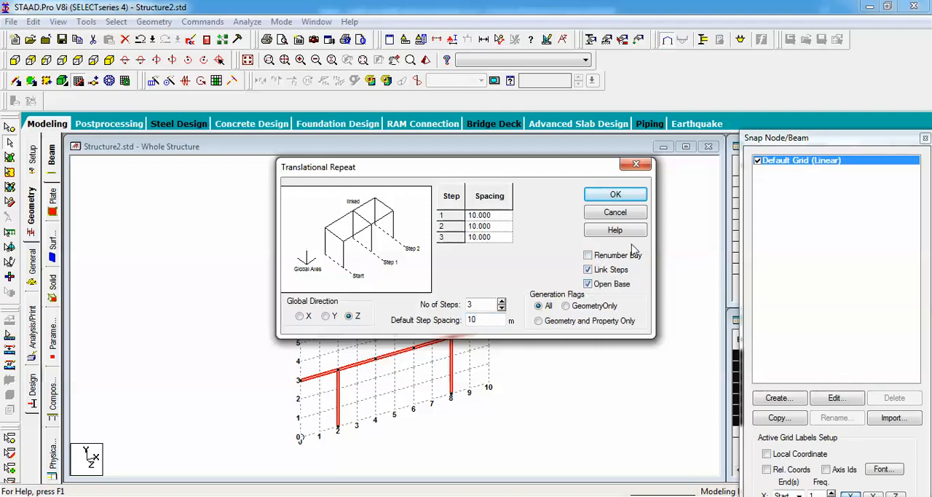
pyautogui.click(615, 196)
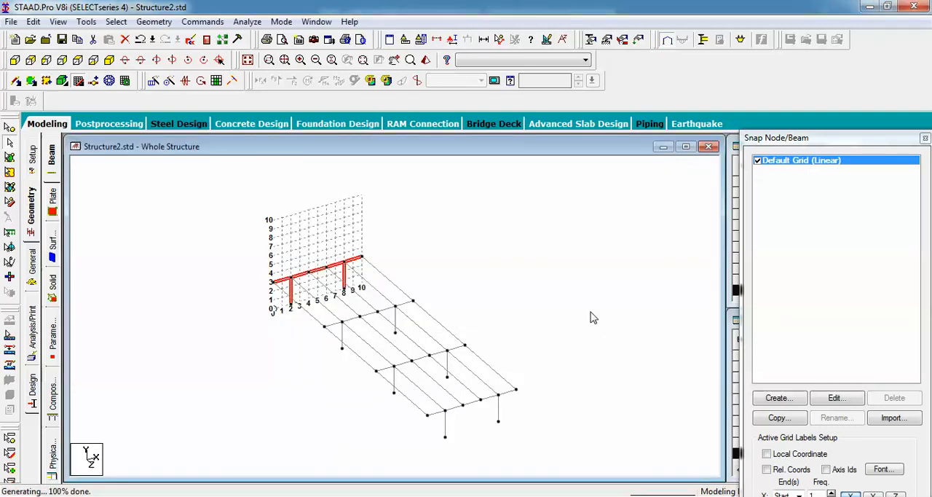
# Clear the frame selection and hide the default linear grid
pyautogui.click(569, 325)
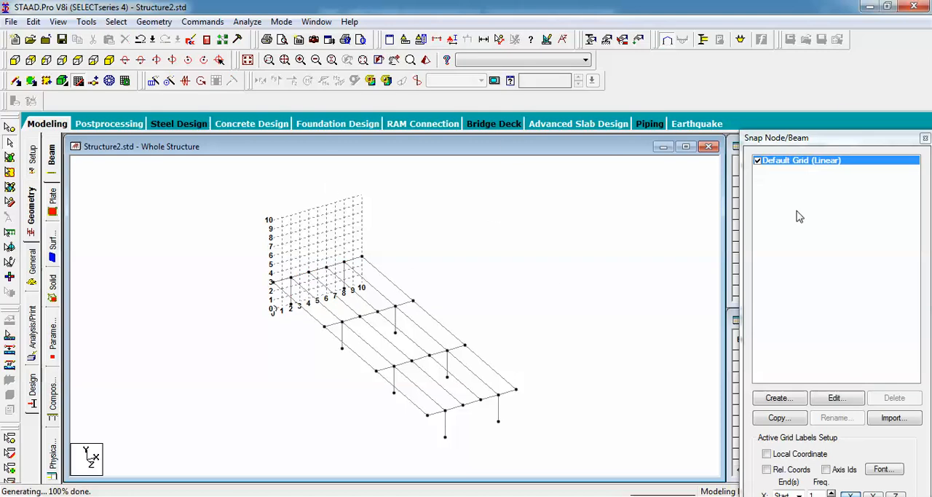
pyautogui.click(758, 160)
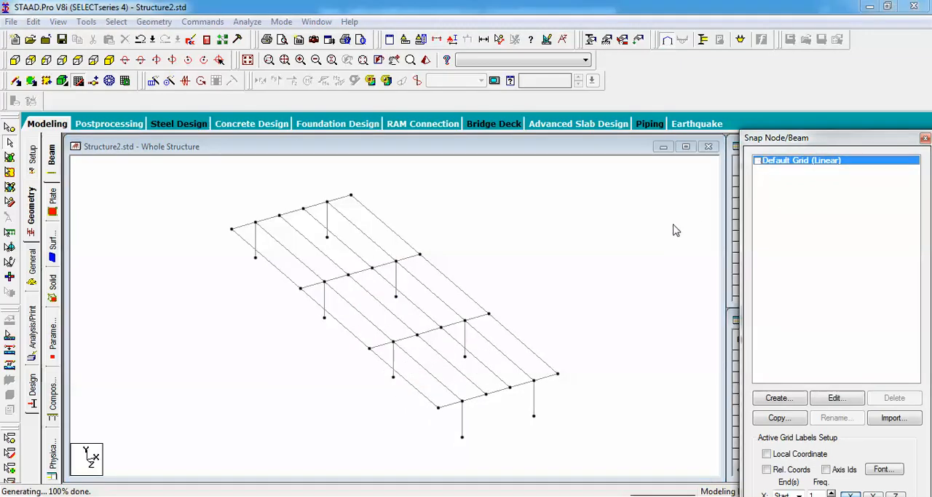
pyautogui.click(666, 274)
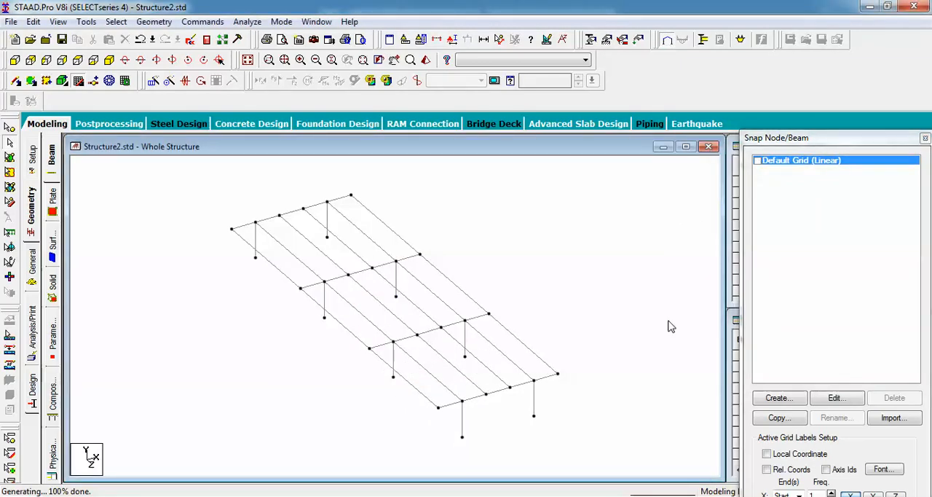
# Add one four-noded plate spanning the four outer corner nodes of the deck
pyautogui.click(9, 171)
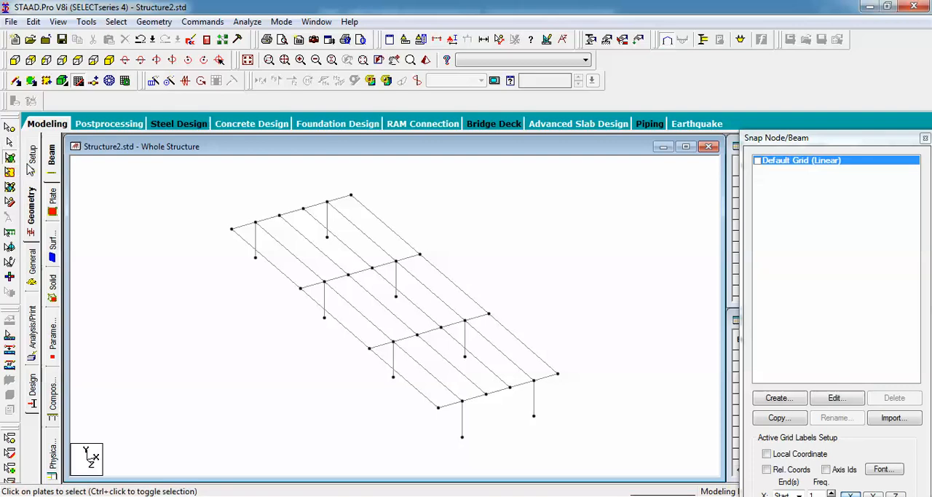
pyautogui.click(31, 82)
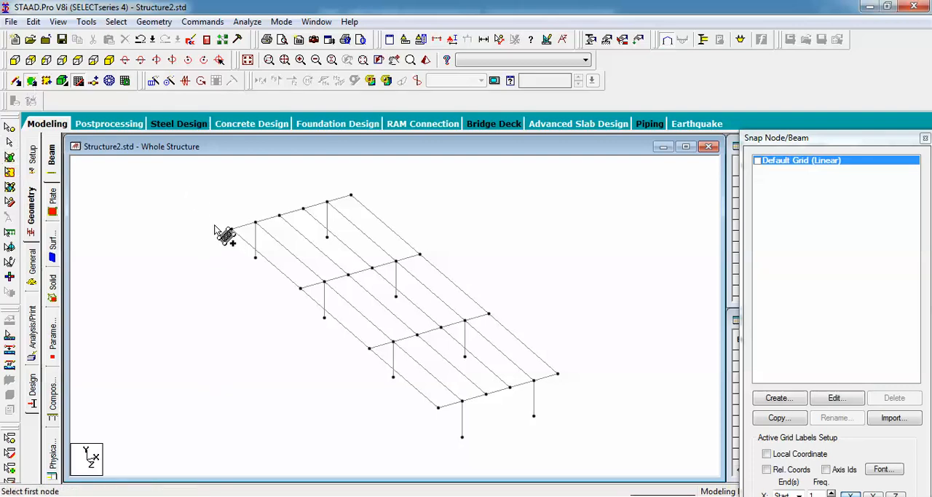
pyautogui.click(326, 205)
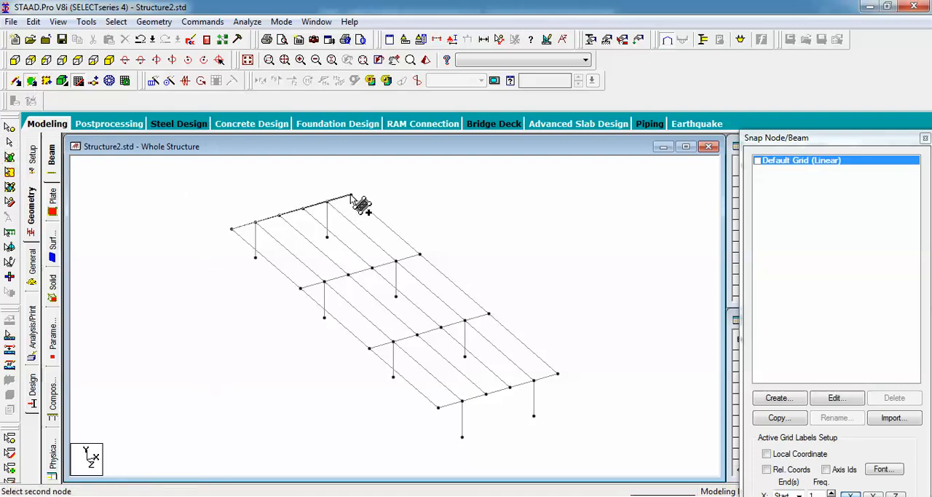
pyautogui.click(351, 195)
pyautogui.click(559, 376)
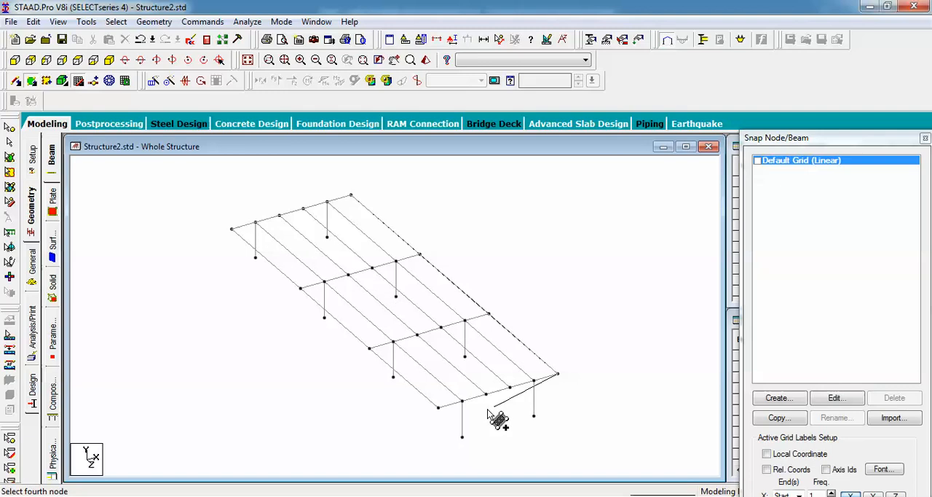
pyautogui.click(438, 407)
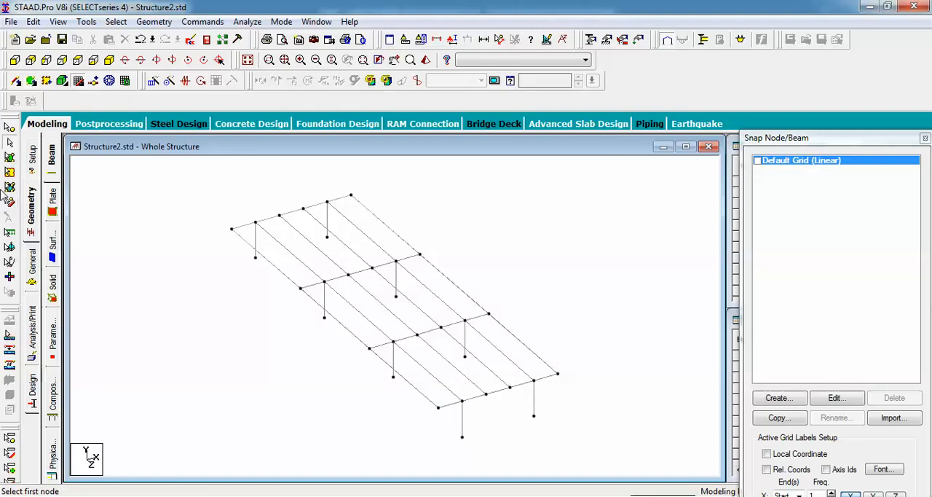
# Select the deck plate and start generating its plate mesh with quadrilateral meshing
pyautogui.click(10, 156)
pyautogui.click(324, 268)
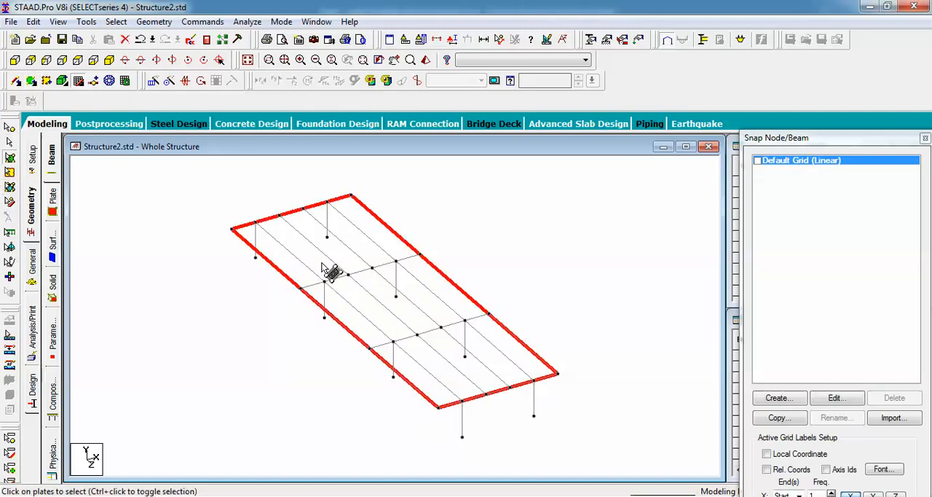
pyautogui.rightClick(323, 265)
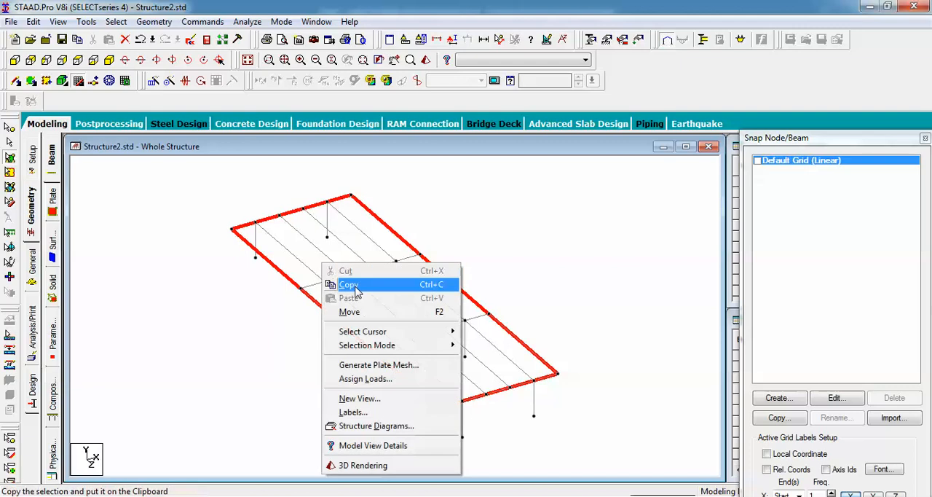
pyautogui.click(399, 368)
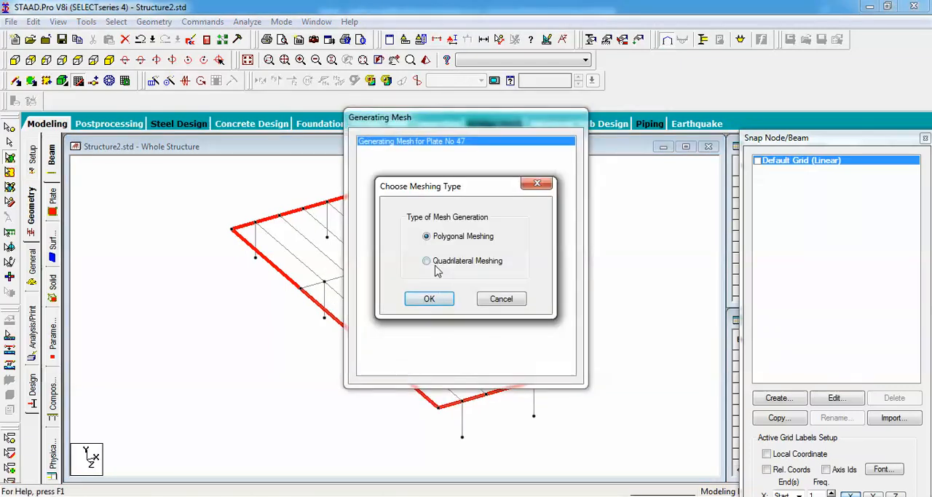
pyautogui.click(427, 260)
pyautogui.click(429, 299)
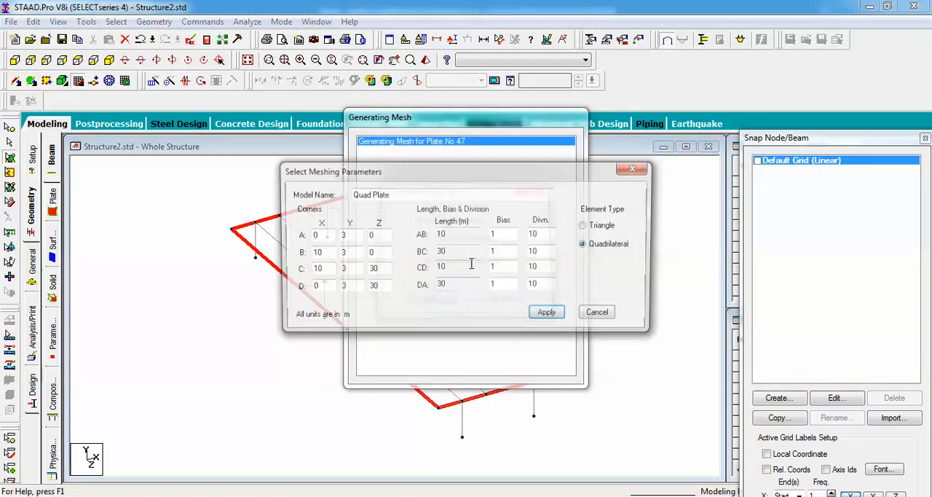
# Generate the quadrilateral mesh with 5 divisions along AB and CD and 30 divisions along BC and DA
pyautogui.doubleClick(538, 235)
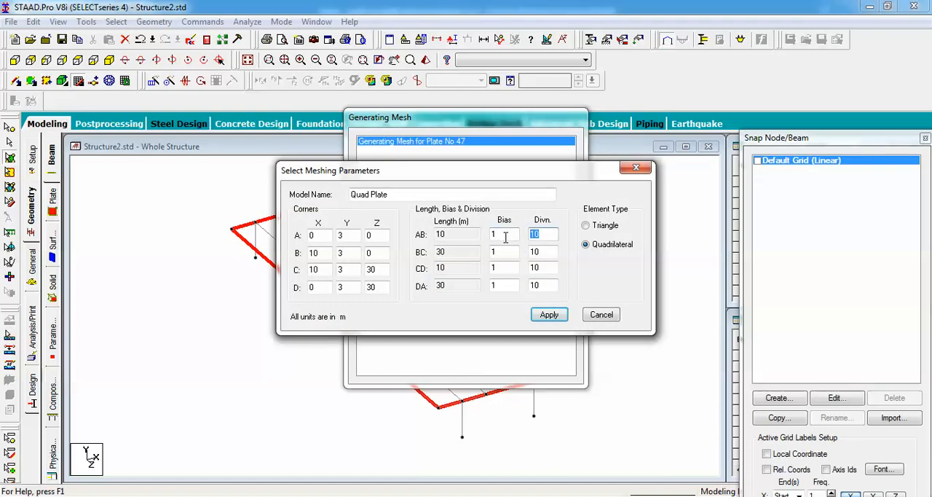
pyautogui.doubleClick(541, 252)
pyautogui.doubleClick(539, 268)
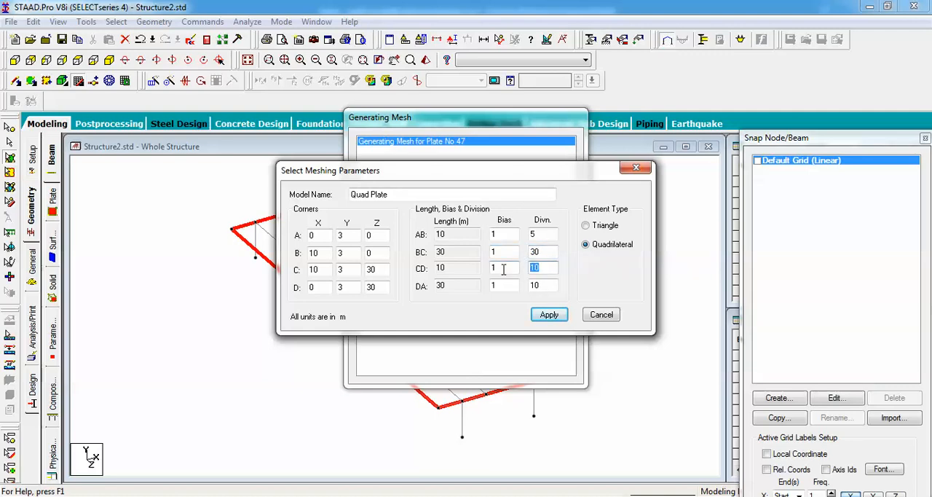
pyautogui.doubleClick(544, 287)
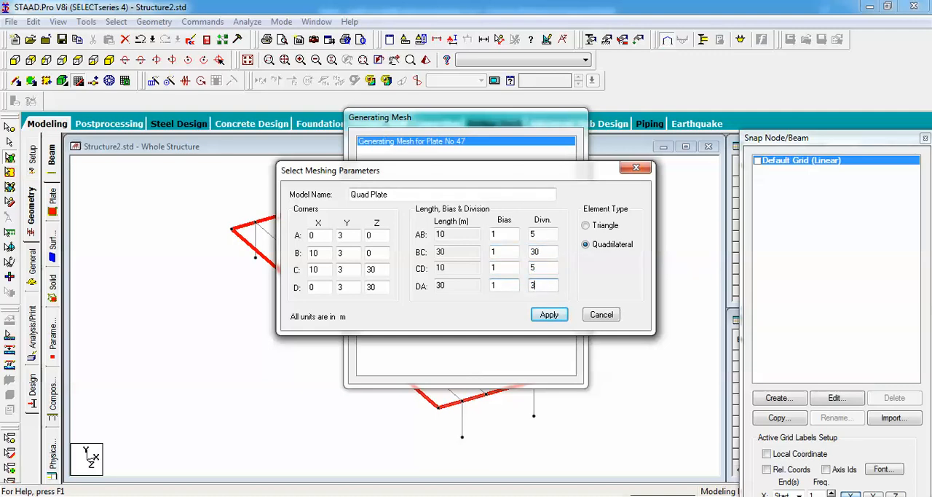
pyautogui.write('30')
pyautogui.click(548, 315)
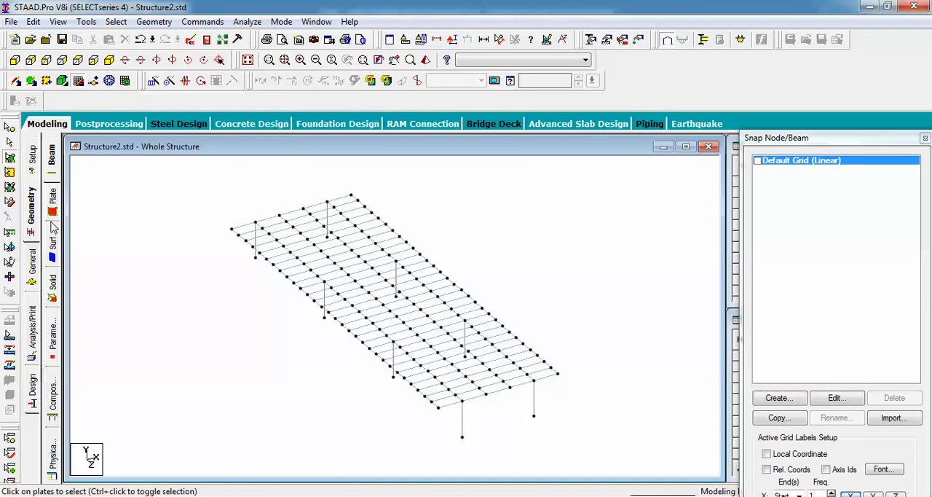
# Define a rectangular concrete section with YD 0.3 m and ZD 0.3 m
pyautogui.click(32, 260)
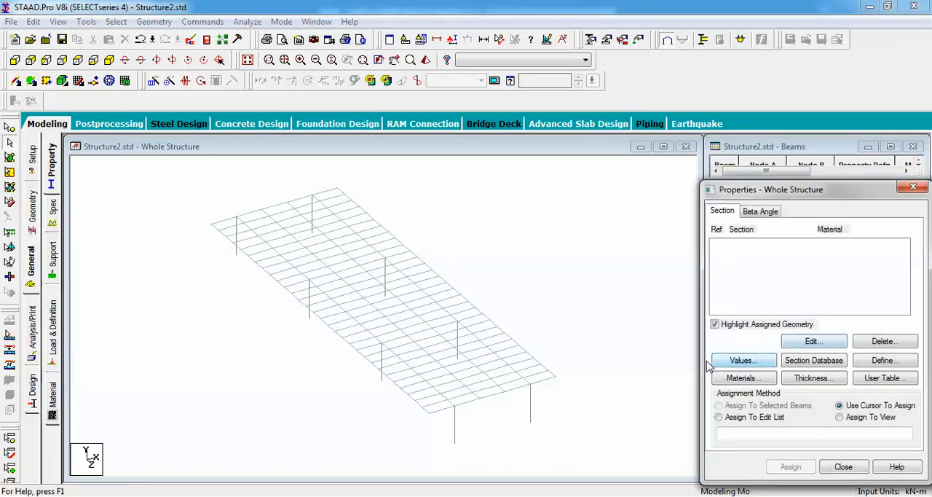
pyautogui.click(885, 360)
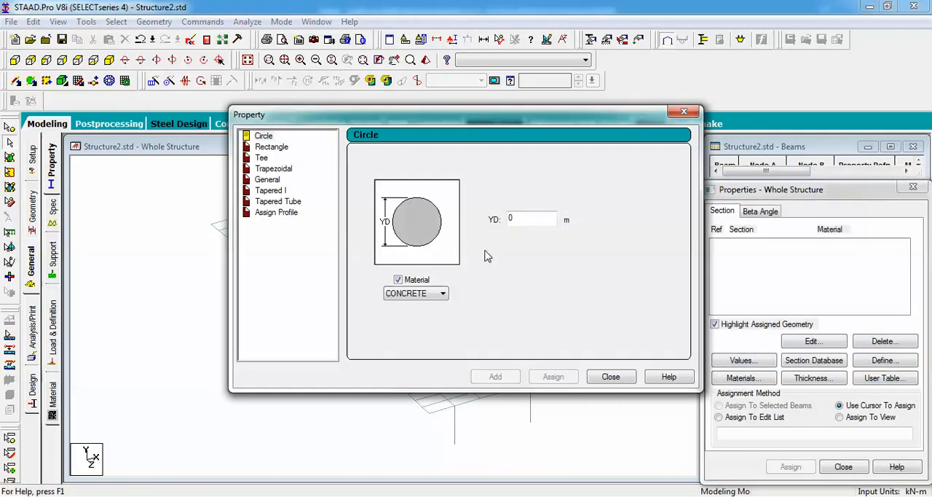
pyautogui.click(272, 146)
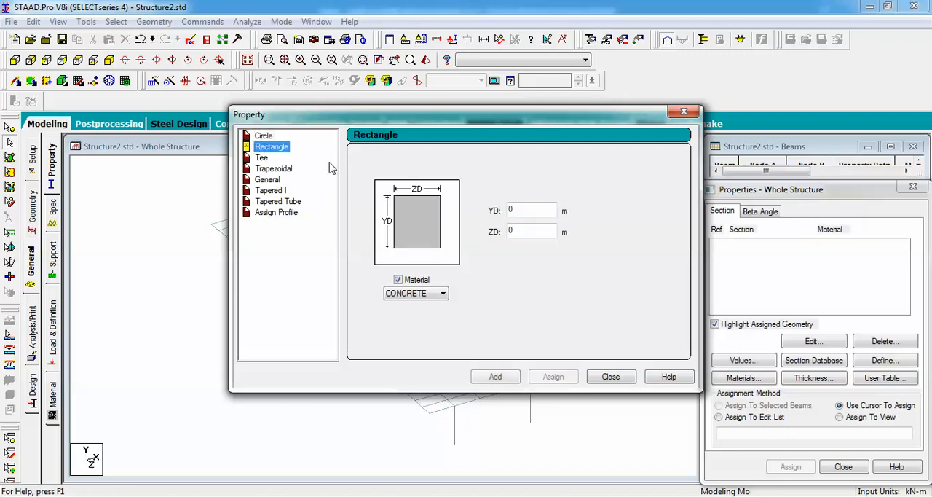
pyautogui.click(533, 210)
pyautogui.press('BackSpace')
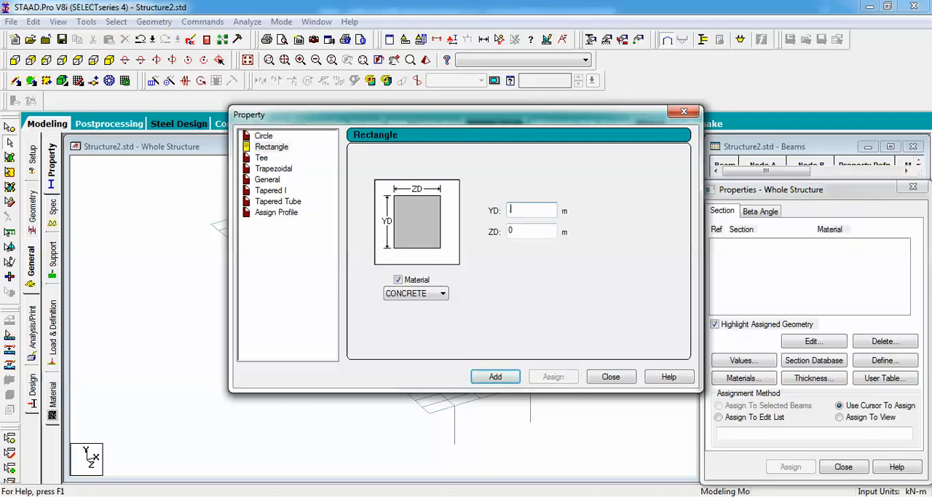
pyautogui.write('.3')
pyautogui.press('Tab')
pyautogui.write('.3')
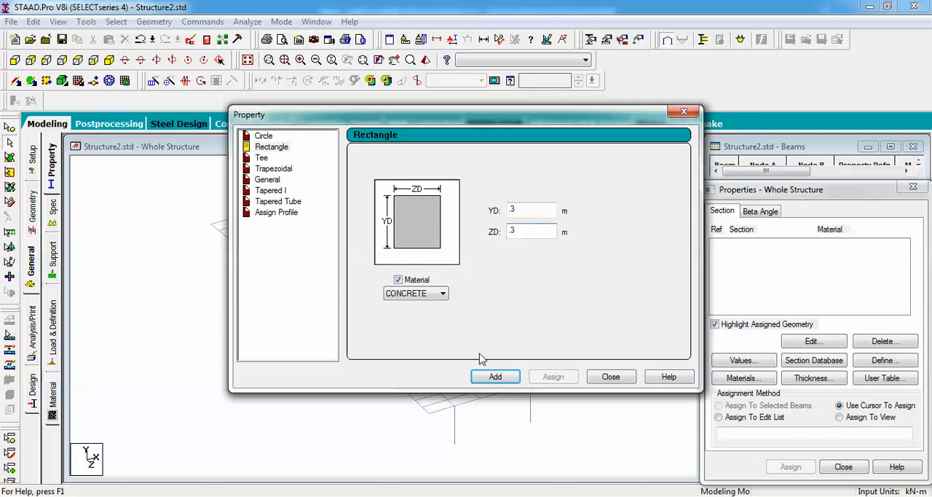
pyautogui.click(498, 379)
pyautogui.click(610, 377)
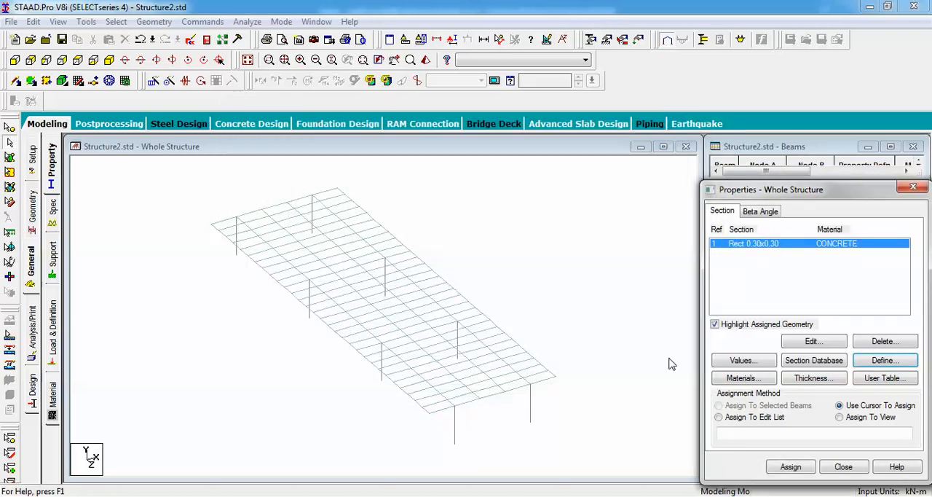
# Assign the 0.30x0.30 rectangular section to all beams and columns of the structure, and clear the selection
pyautogui.click(815, 260)
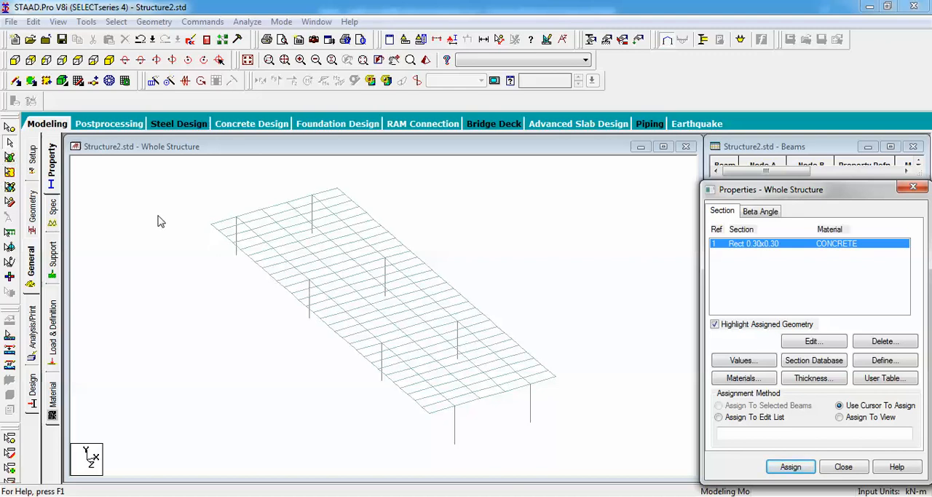
pyautogui.moveTo(175, 185); pyautogui.dragTo(589, 460)
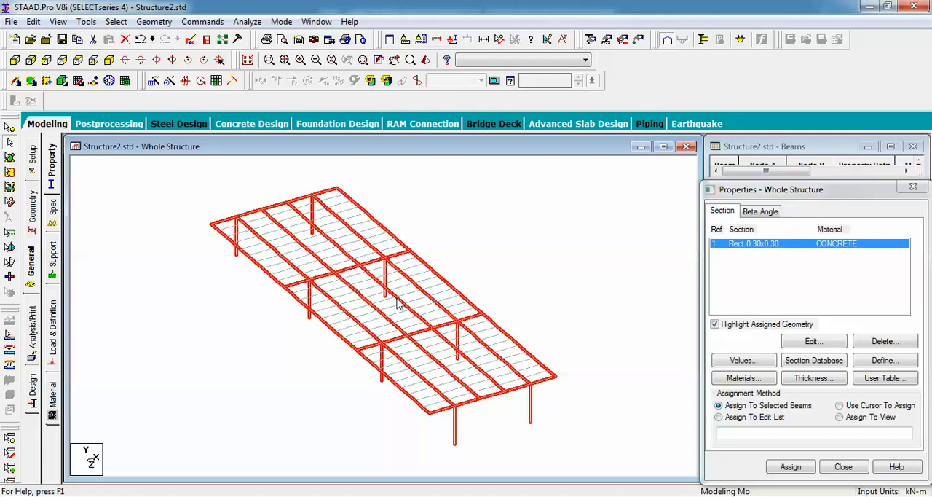
pyautogui.click(803, 472)
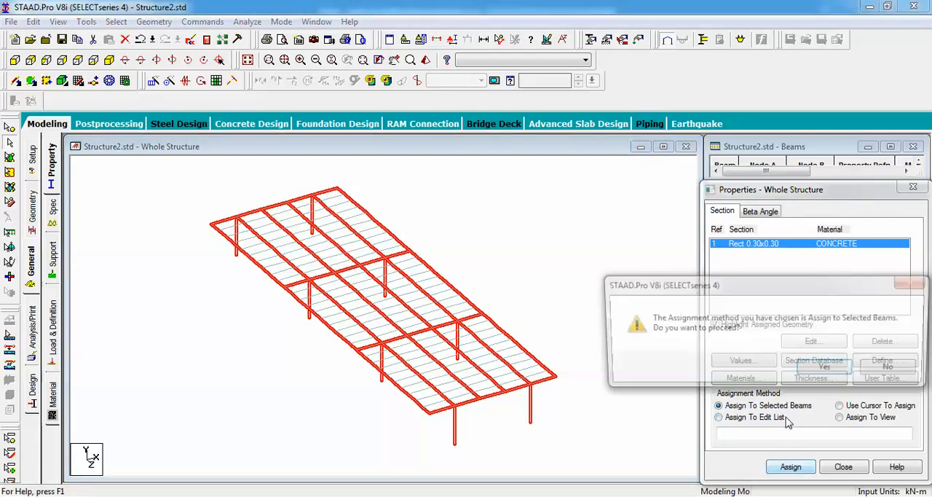
pyautogui.click(810, 370)
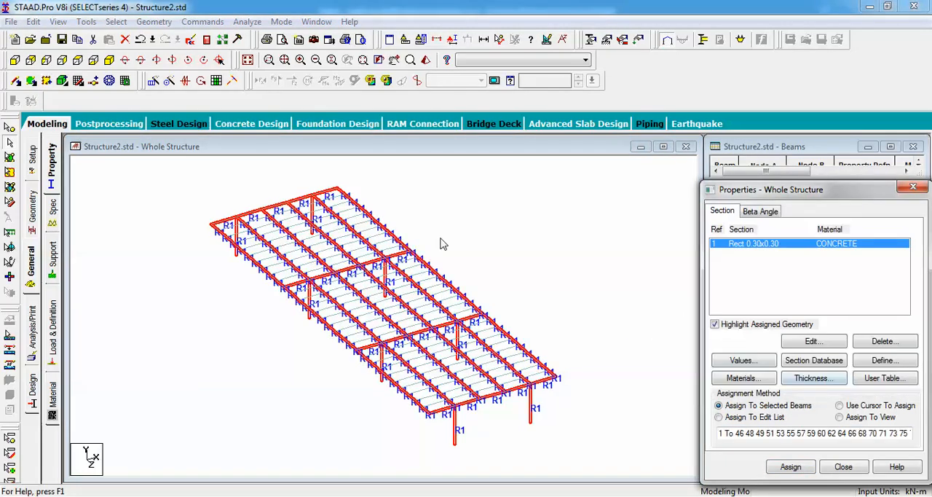
pyautogui.click(558, 237)
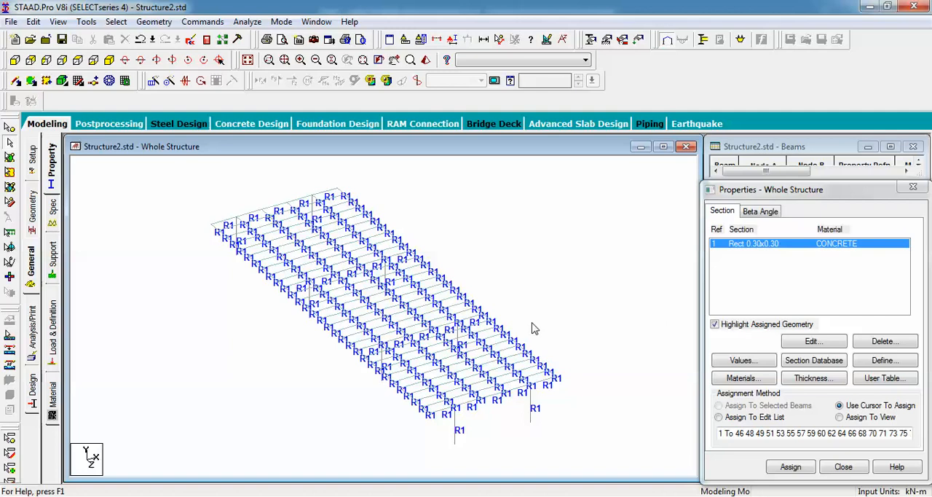
# Define a concrete plate element thickness of 0.2 m at all four nodes
pyautogui.click(816, 383)
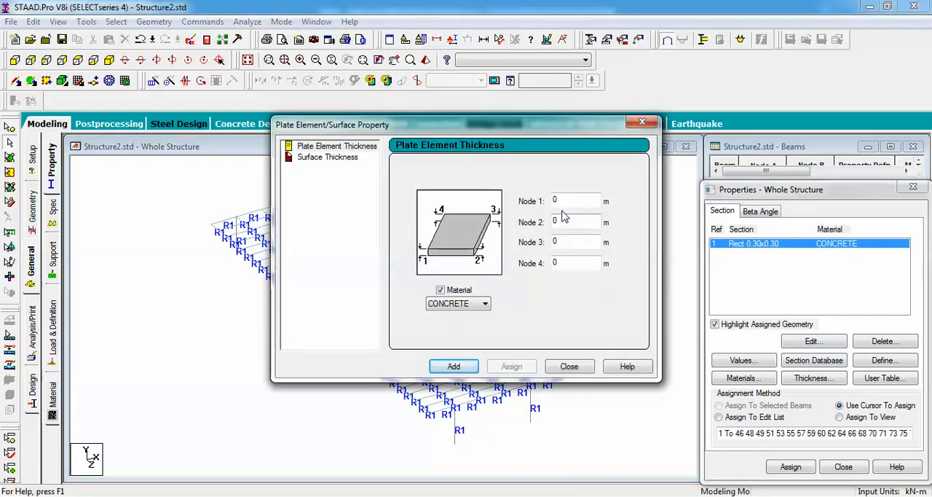
pyautogui.moveTo(562, 201); pyautogui.dragTo(491, 196)
pyautogui.write('.')
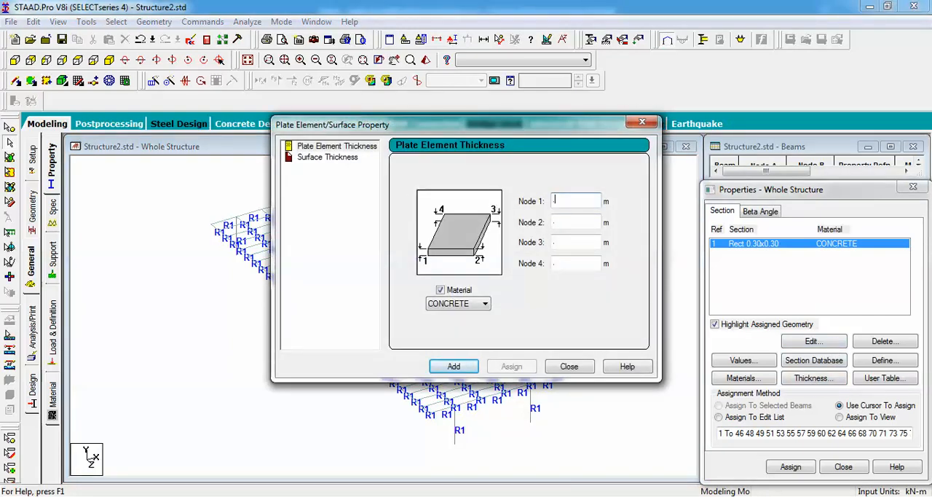
pyautogui.write('2')
pyautogui.click(472, 368)
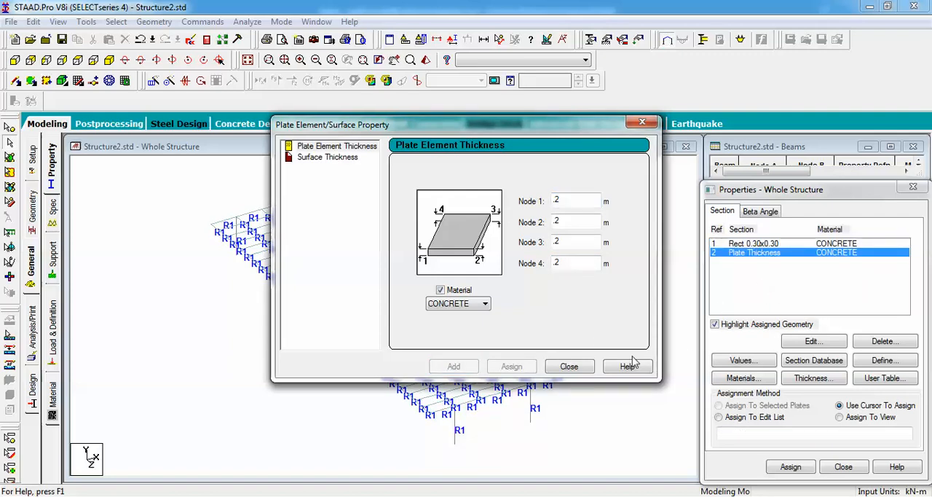
pyautogui.click(569, 366)
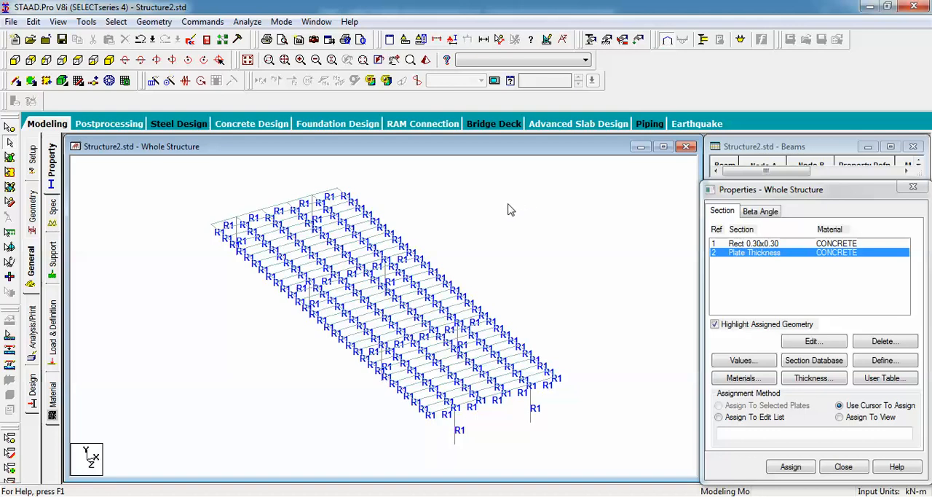
# Assign the plate thickness to all deck plates using the Assign To View method
pyautogui.click(840, 417)
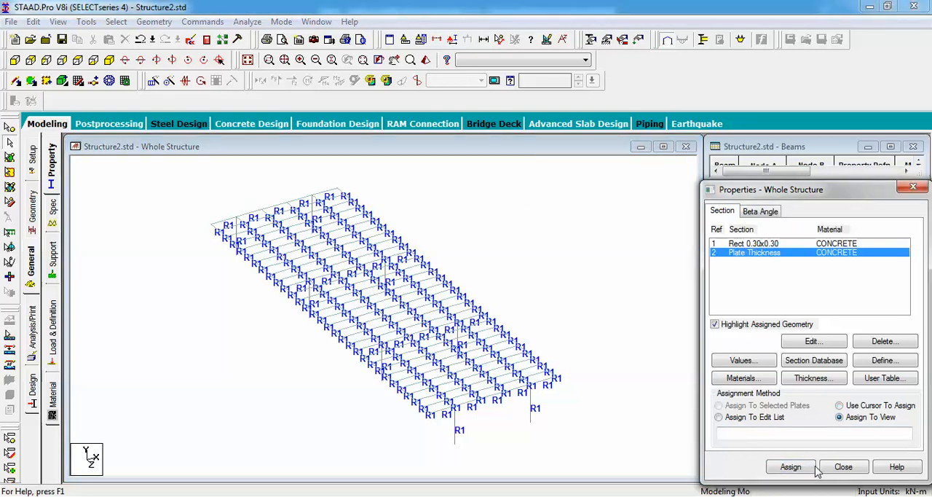
pyautogui.click(791, 467)
pyautogui.click(829, 366)
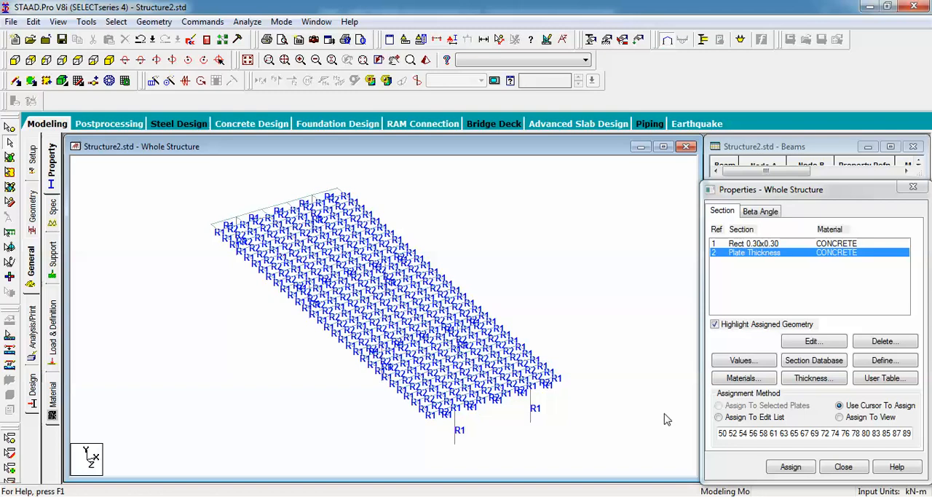
# Create a fixed support for the structure
pyautogui.click(53, 256)
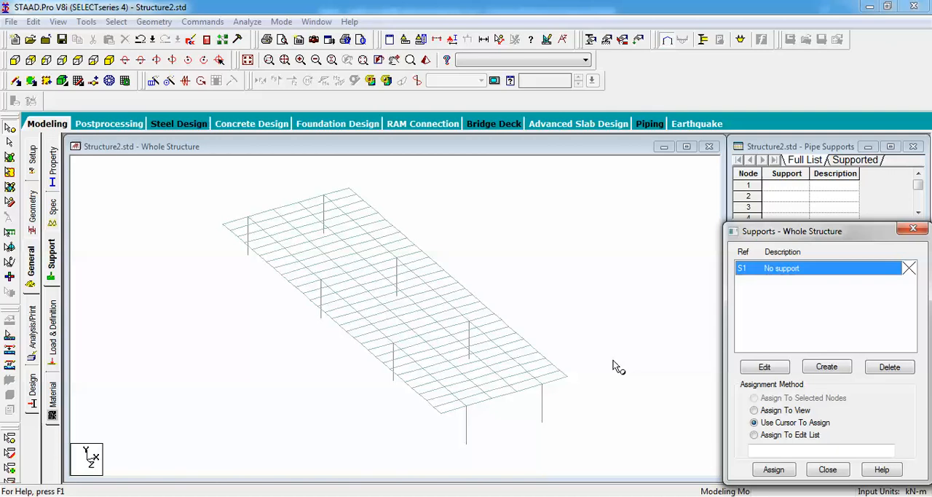
pyautogui.click(826, 367)
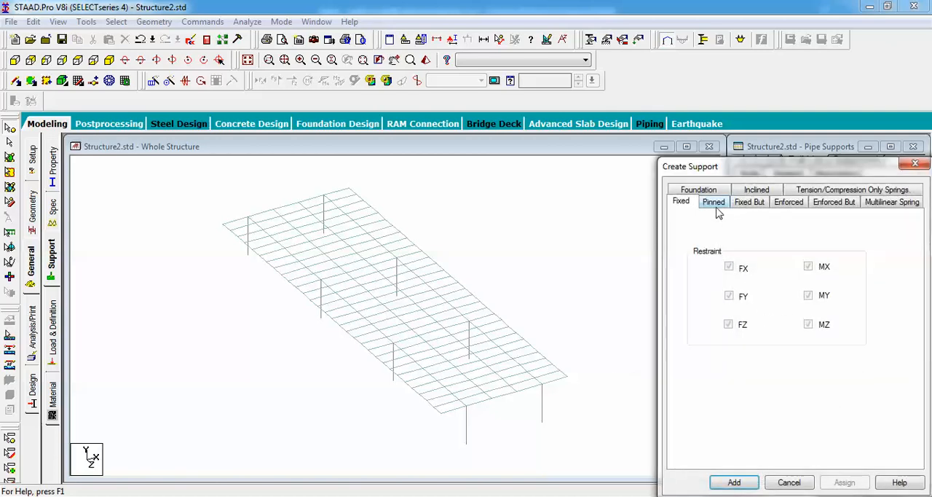
pyautogui.click(773, 483)
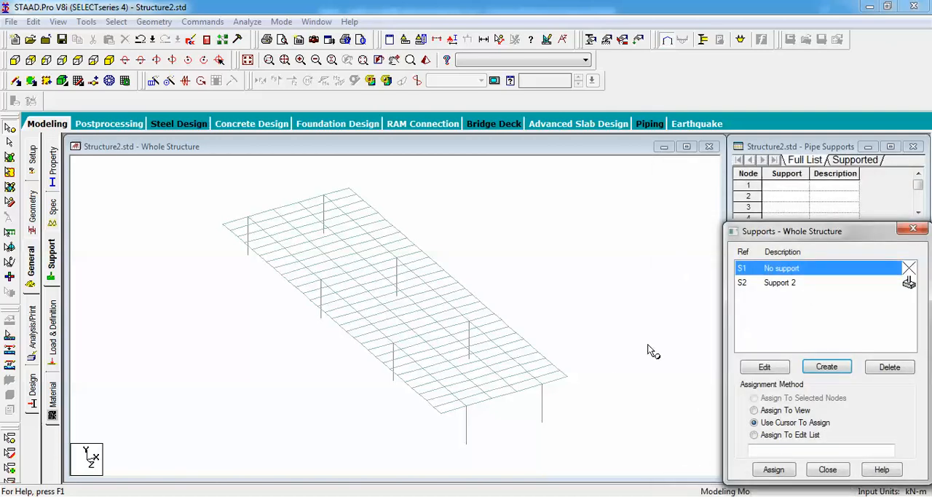
pyautogui.click(15, 61)
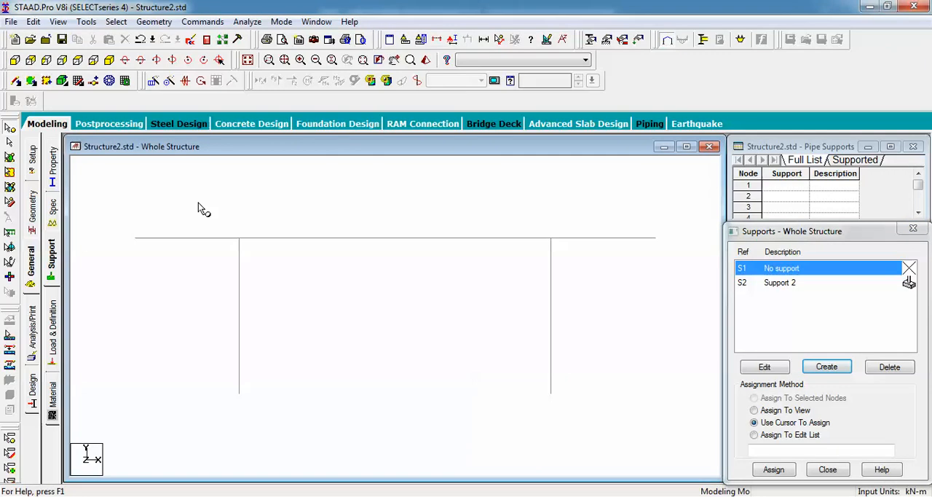
pyautogui.moveTo(217, 355); pyautogui.dragTo(566, 468)
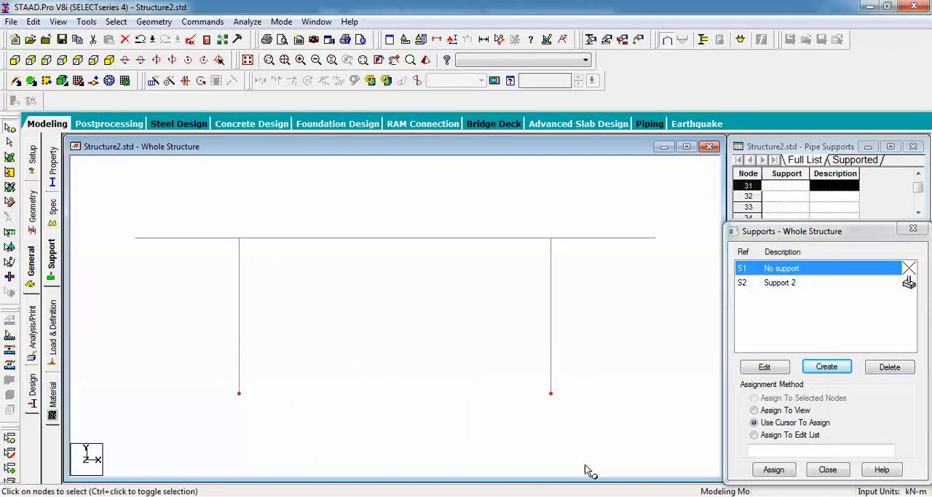
pyautogui.press('Up')
pyautogui.press('Up')
pyautogui.press('Up')
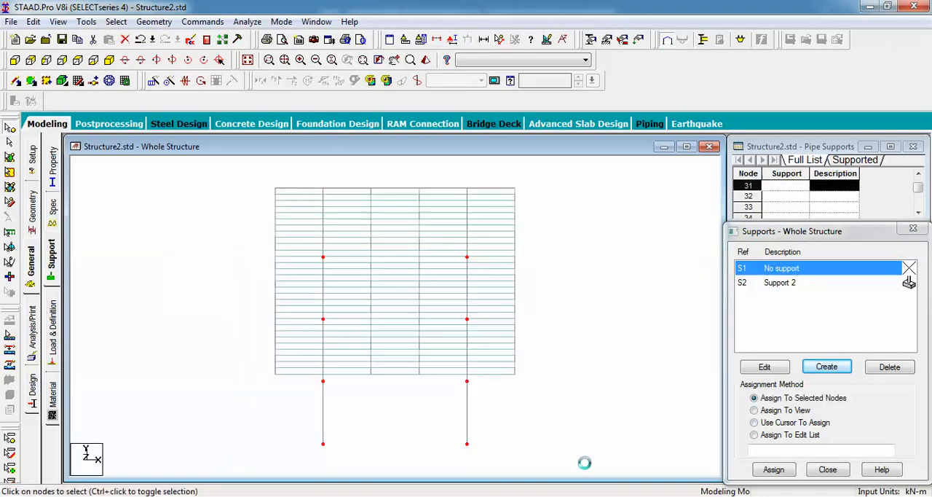
pyautogui.press('Left')
pyautogui.press('Left')
pyautogui.press('Left')
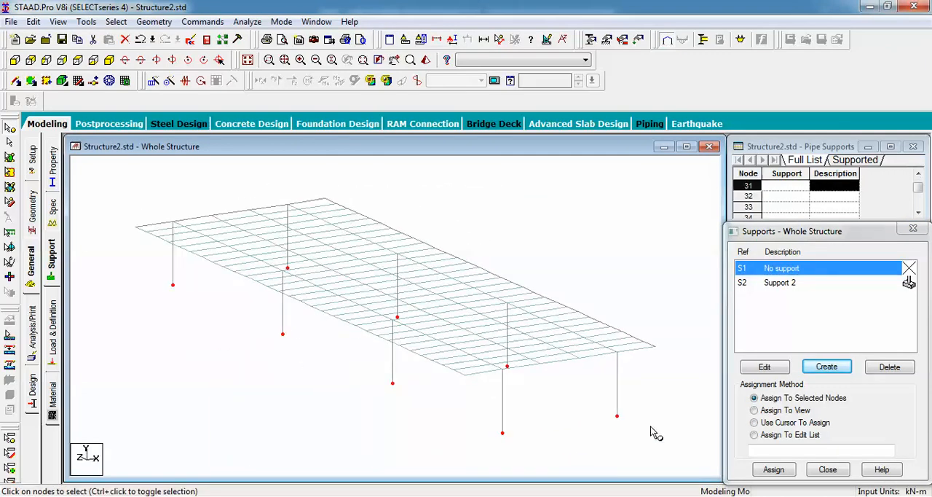
# Assign the fixed support to the base nodes of all eight columns
pyautogui.click(781, 283)
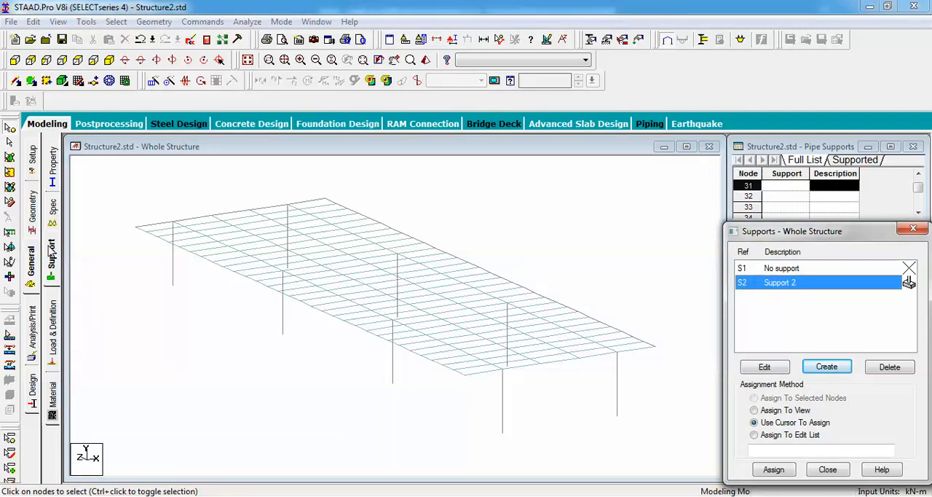
pyautogui.click(13, 61)
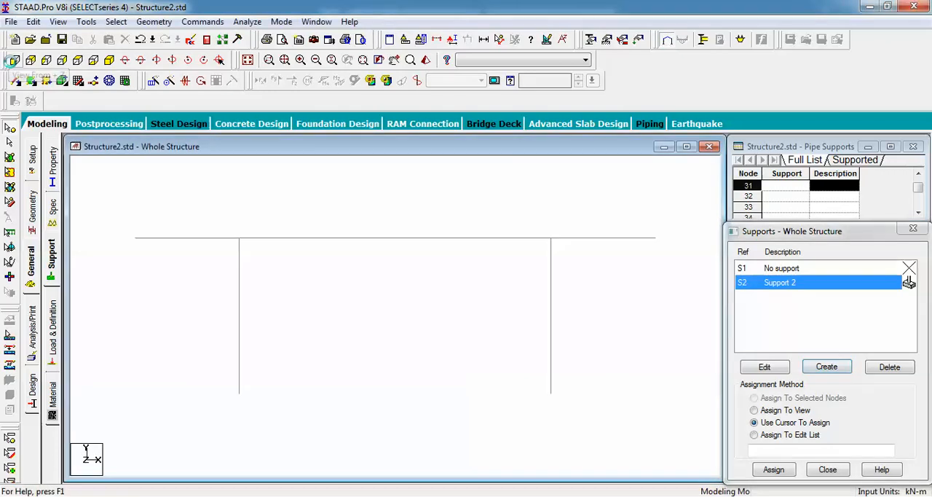
pyautogui.moveTo(392, 415); pyautogui.dragTo(588, 430)
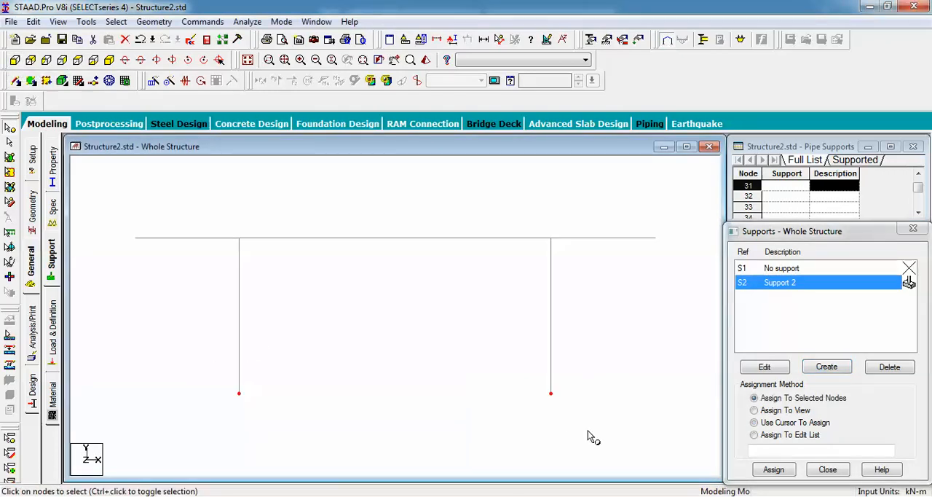
pyautogui.press('Left')
pyautogui.press('Left')
pyautogui.press('Left')
pyautogui.press('Left')
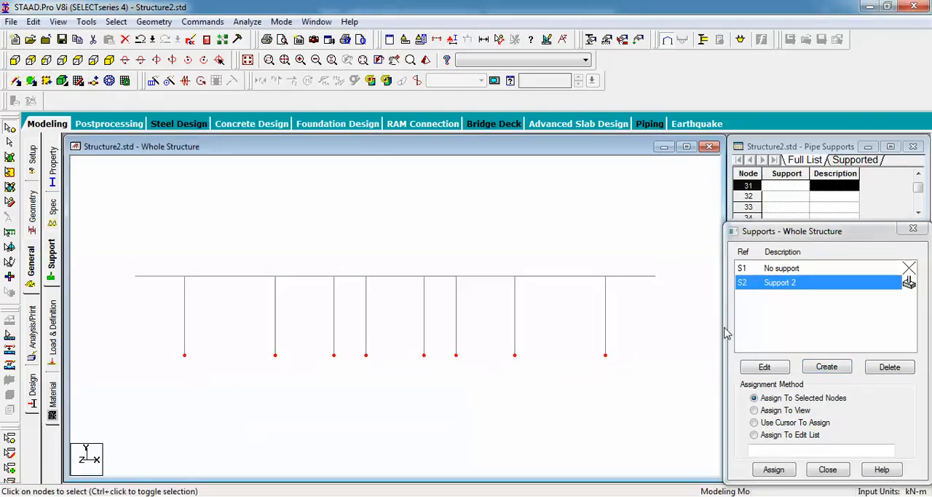
pyautogui.click(773, 469)
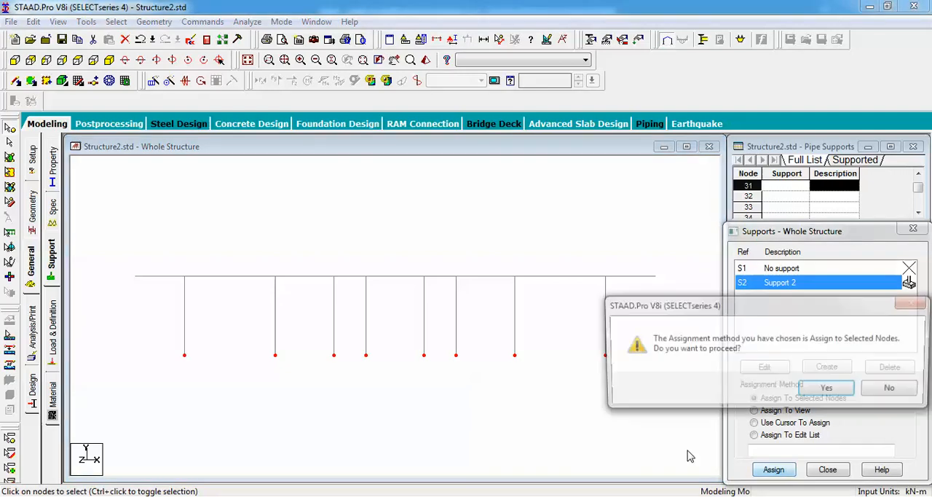
pyautogui.click(786, 390)
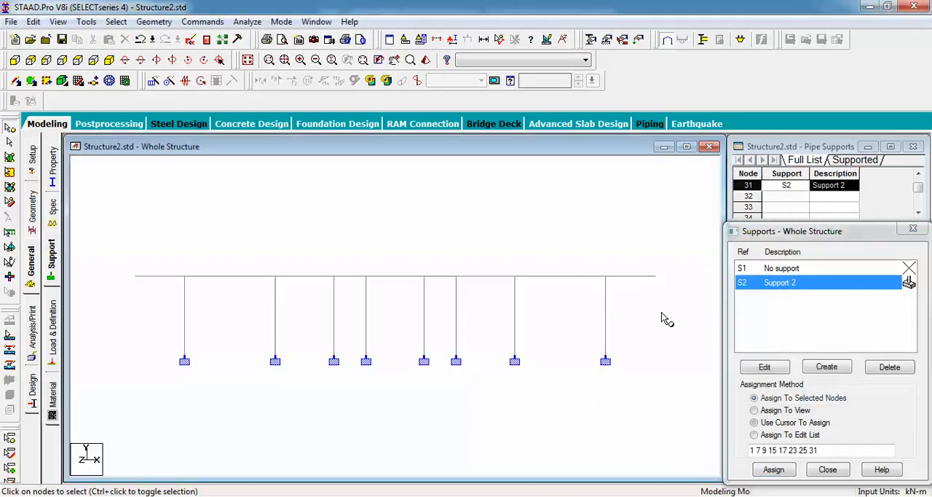
# Add primary load case 1 with loading type Dead and the title Dead
pyautogui.click(52, 336)
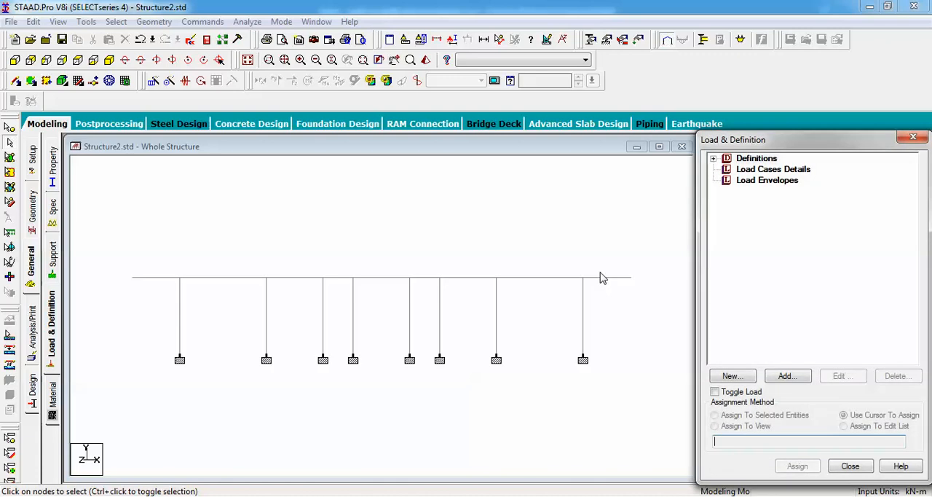
pyautogui.click(761, 170)
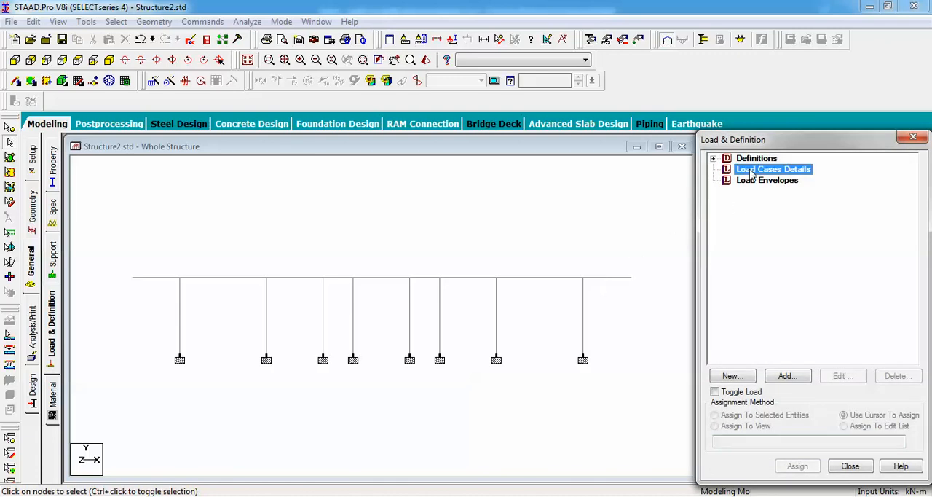
pyautogui.click(788, 375)
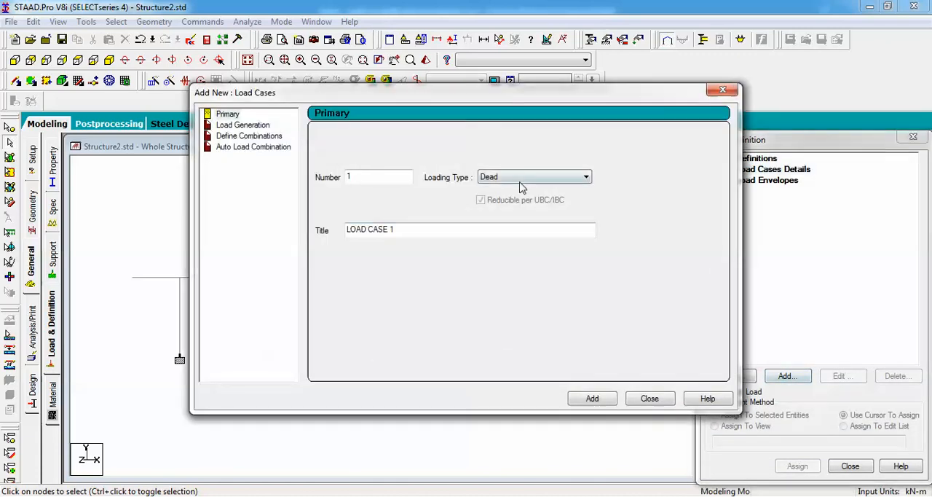
pyautogui.moveTo(449, 233); pyautogui.dragTo(283, 245)
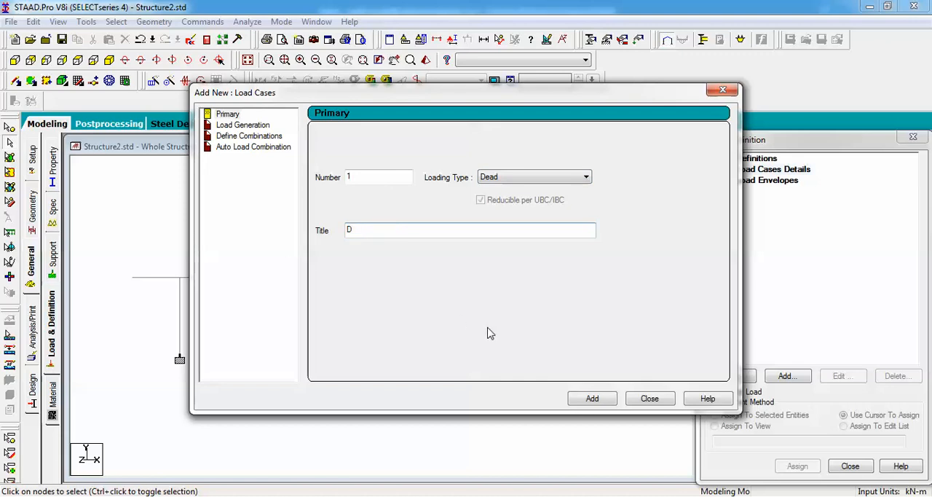
pyautogui.write('ead')
pyautogui.click(592, 399)
pyautogui.click(635, 399)
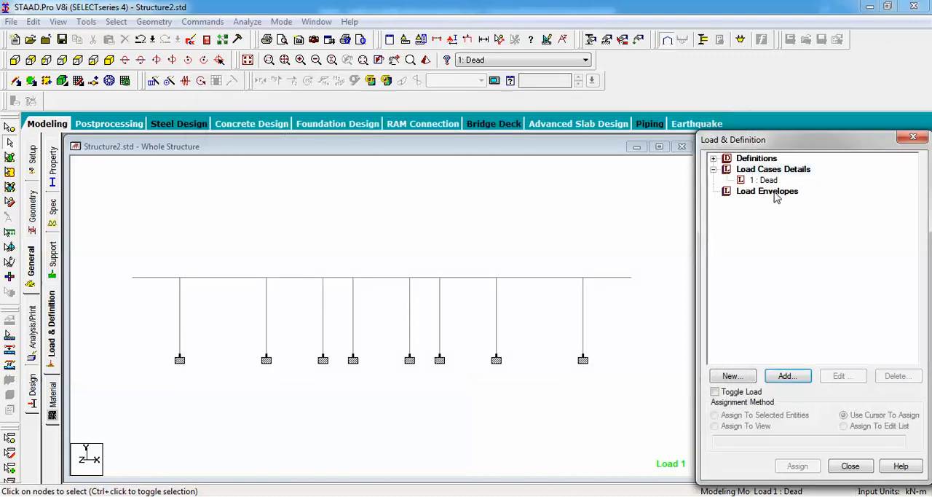
# Add a selfweight load in the Y direction with factor -1 to the Dead load case
pyautogui.click(764, 180)
pyautogui.click(788, 375)
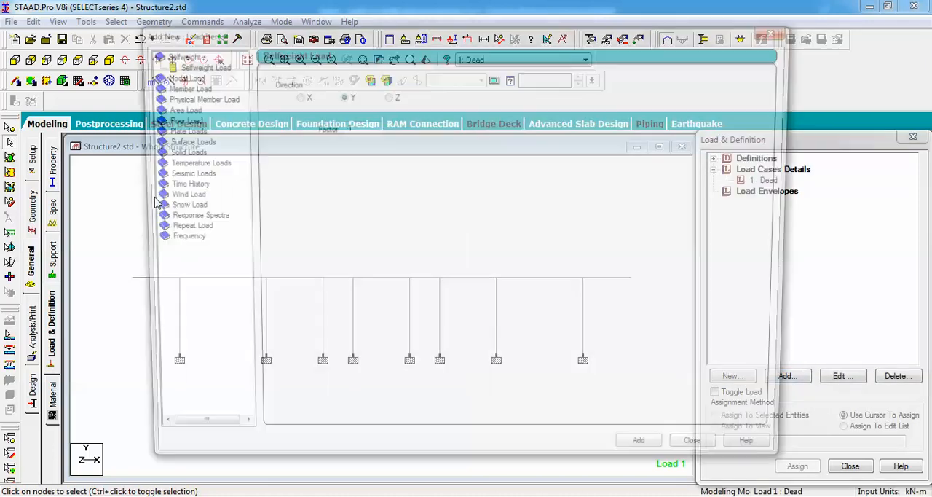
pyautogui.click(188, 67)
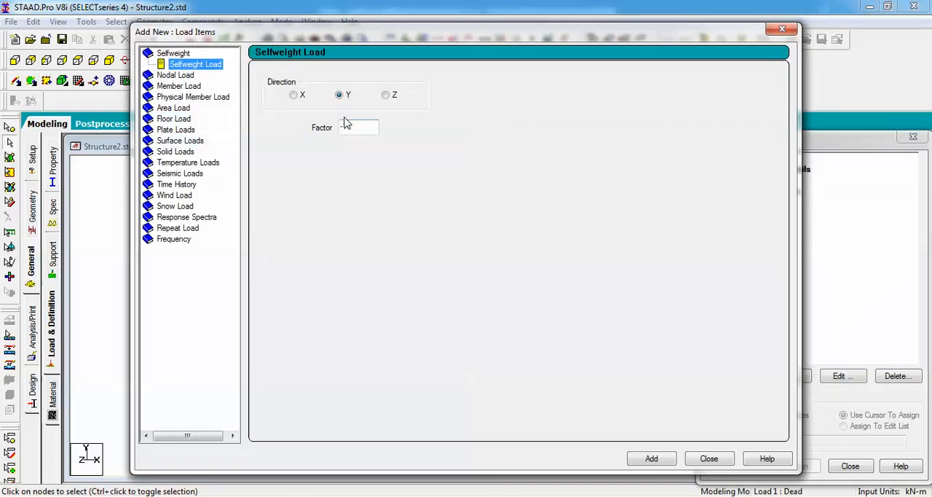
pyautogui.click(656, 459)
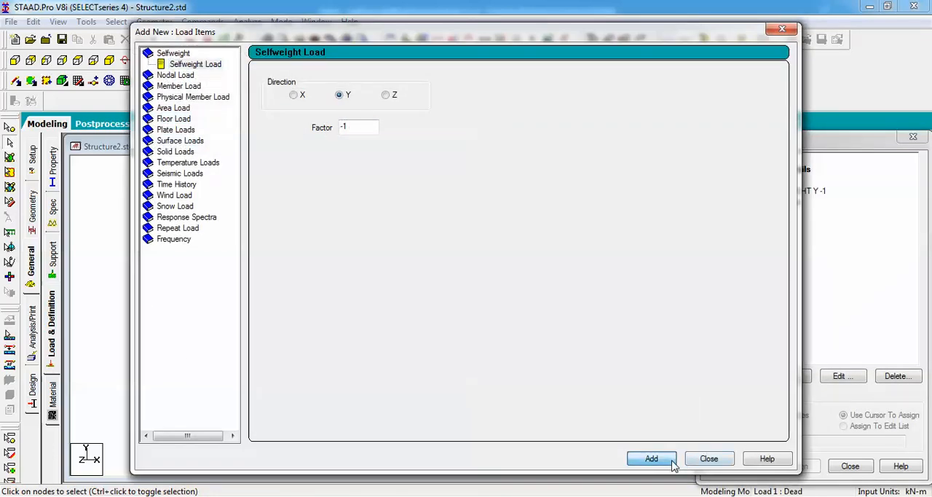
pyautogui.click(710, 458)
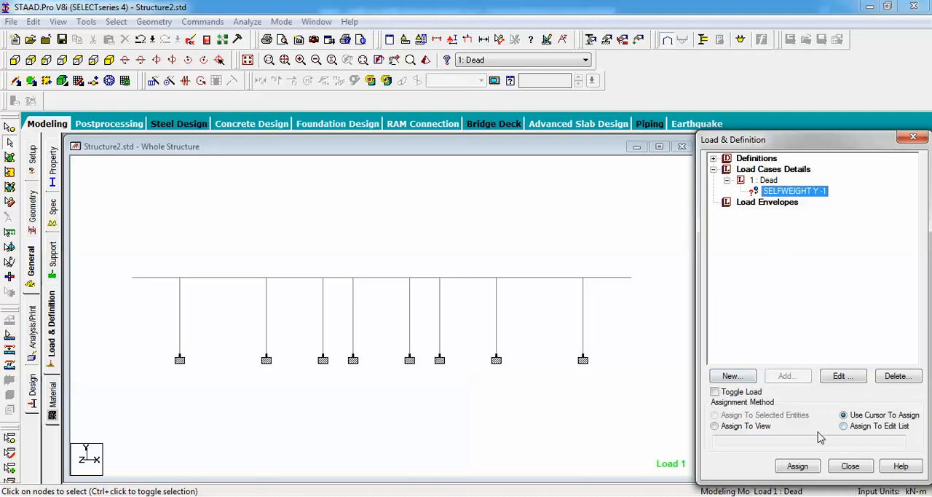
# Assign the selfweight load to the whole structure using the Assign To View method
pyautogui.click(714, 426)
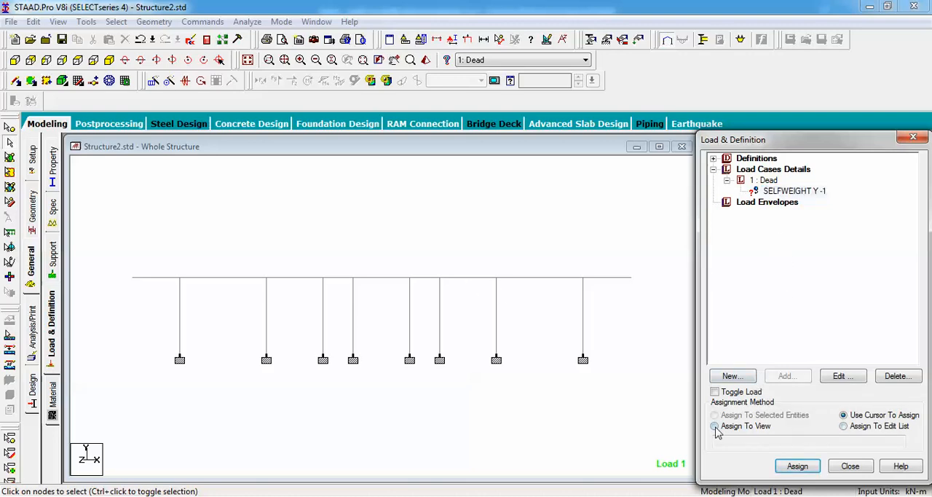
pyautogui.click(798, 466)
pyautogui.click(825, 343)
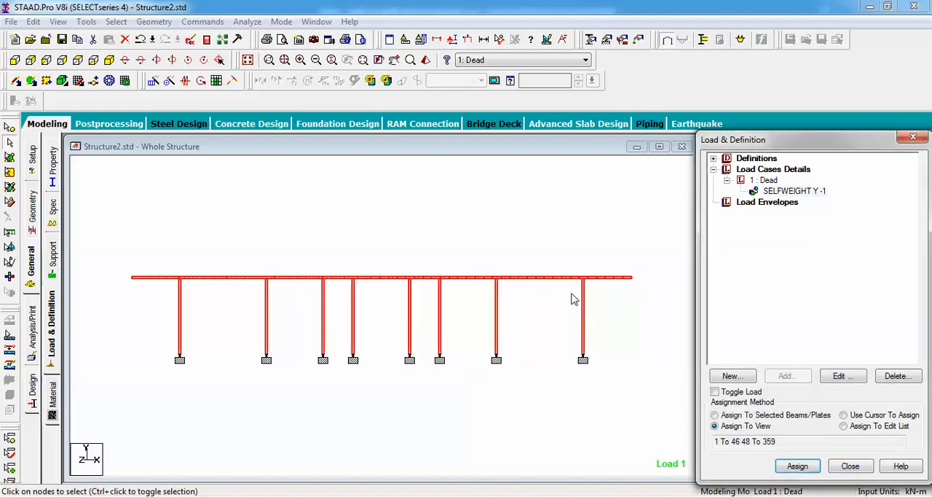
# Add a Perform Analysis command with the print option All
pyautogui.press('Down')
pyautogui.press('Down')
pyautogui.press('Down')
pyautogui.click(33, 328)
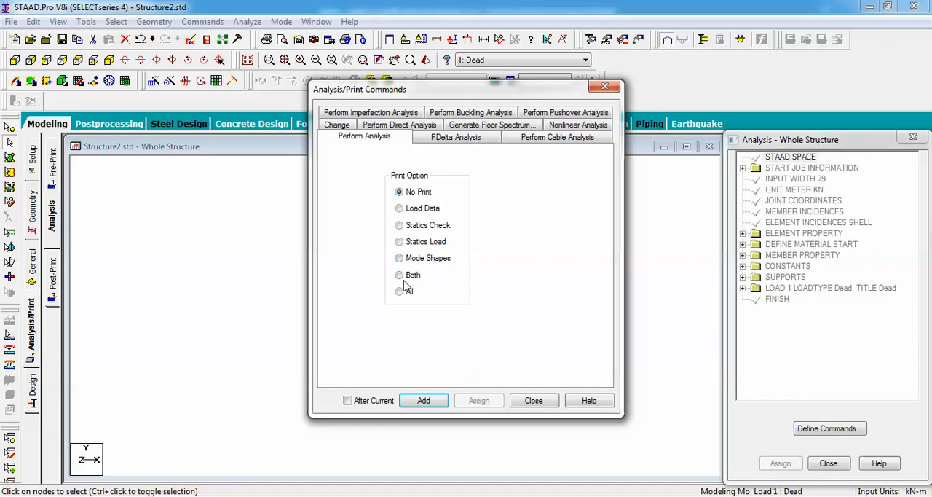
pyautogui.click(400, 292)
pyautogui.click(424, 400)
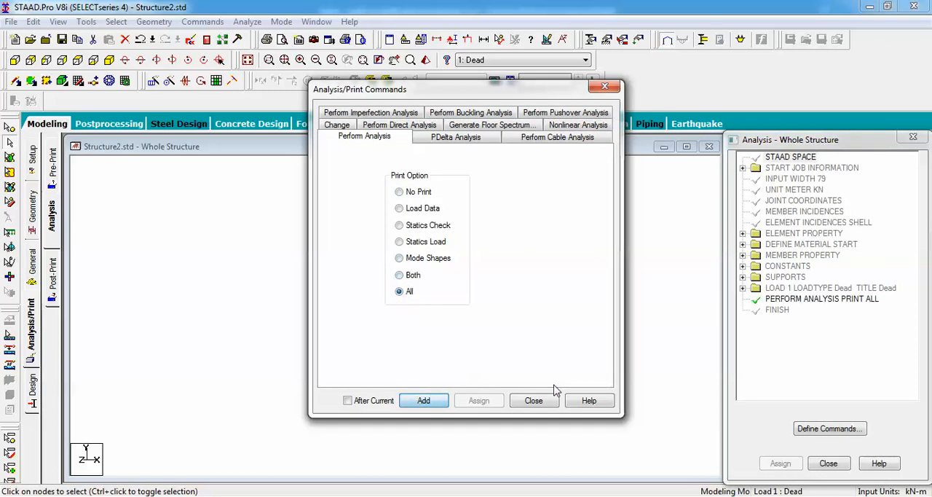
pyautogui.click(533, 401)
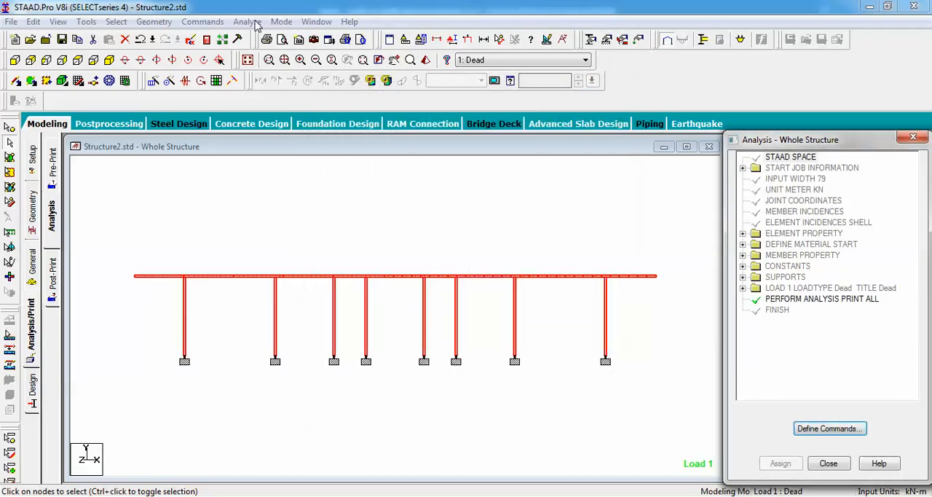
# Run the analysis, saving the modified structure first
pyautogui.click(247, 22)
pyautogui.moveTo(281, 22)
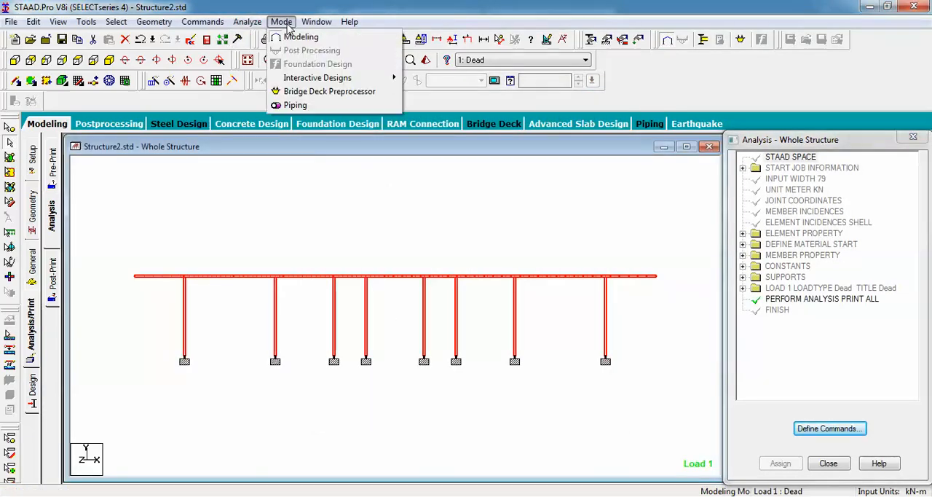
pyautogui.click(263, 36)
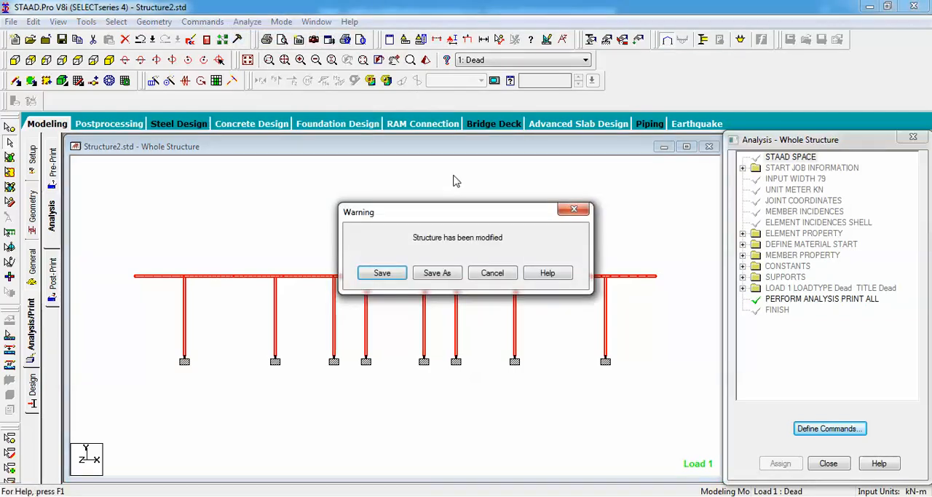
pyautogui.click(382, 272)
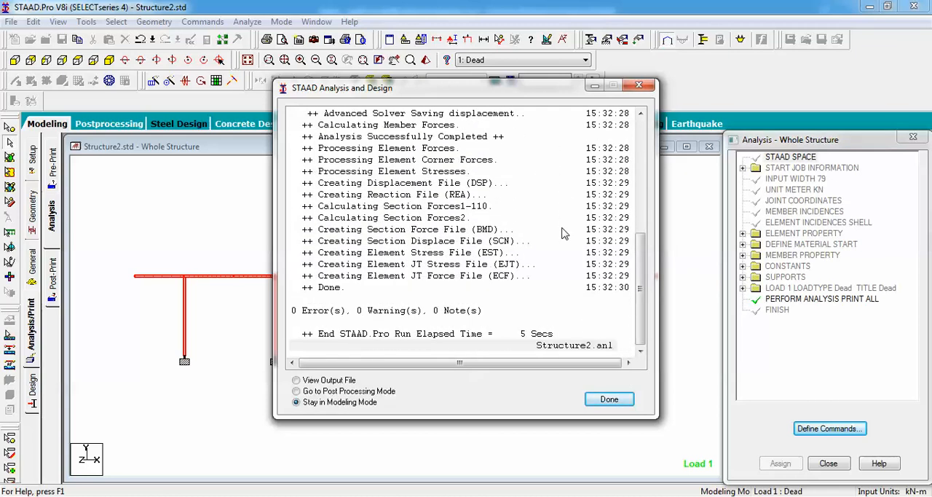
# View the analysis output file and close it again
pyautogui.click(296, 380)
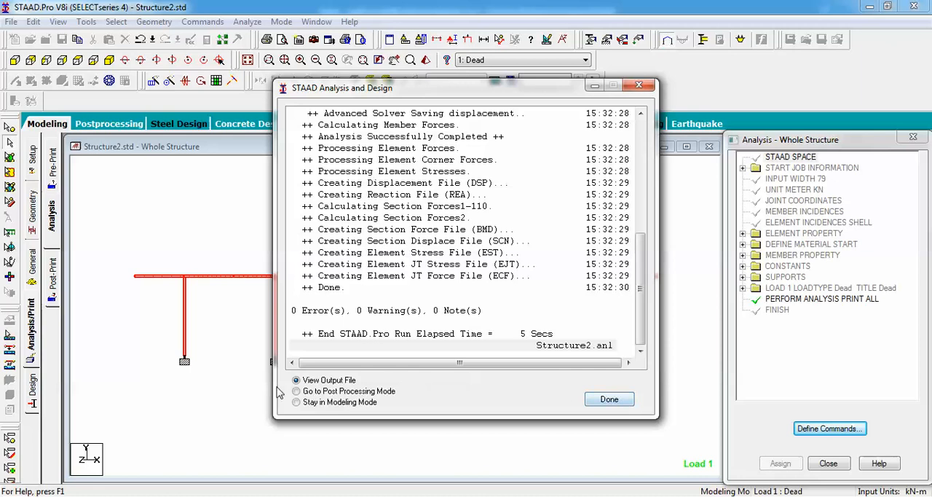
pyautogui.click(639, 86)
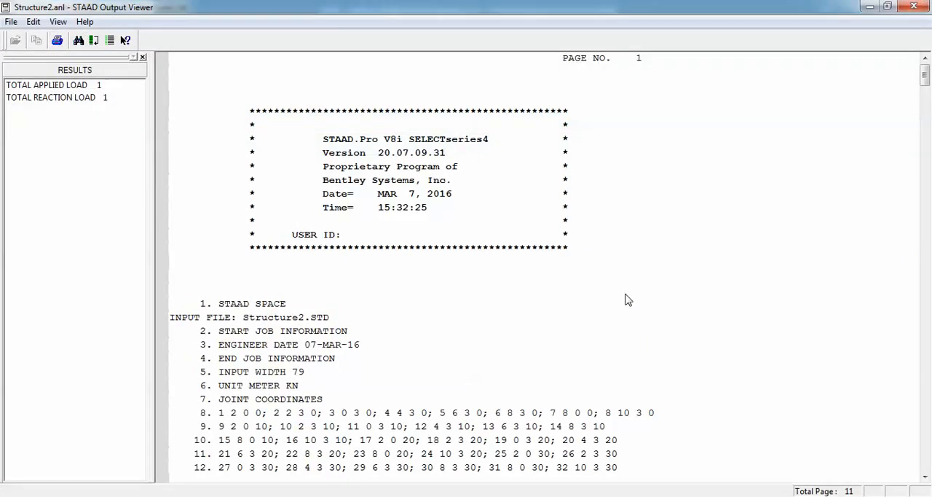
pyautogui.click(925, 6)
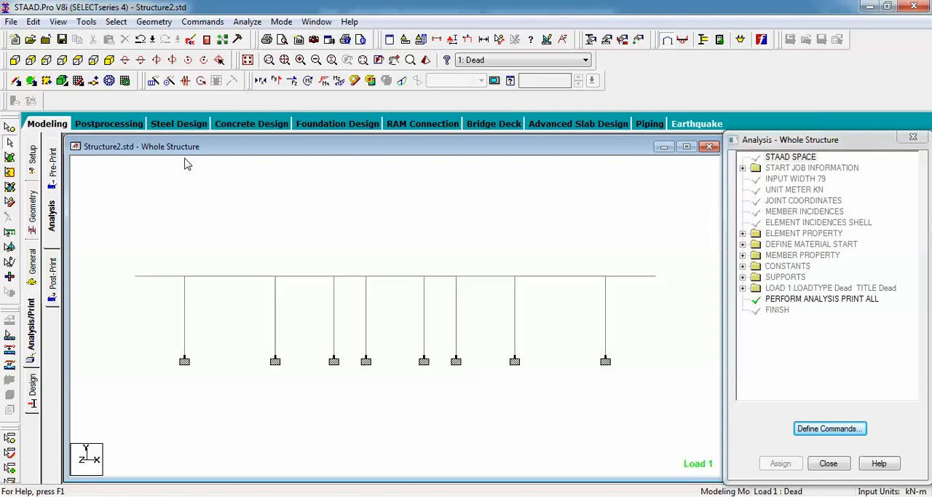
# Rotate the model to a three-dimensional view and switch to Bridge Deck mode
pyautogui.press('Left')
pyautogui.press('Left')
pyautogui.press('Left')
pyautogui.press('Left')
pyautogui.press('Up')
pyautogui.press('Up')
pyautogui.press('Up')
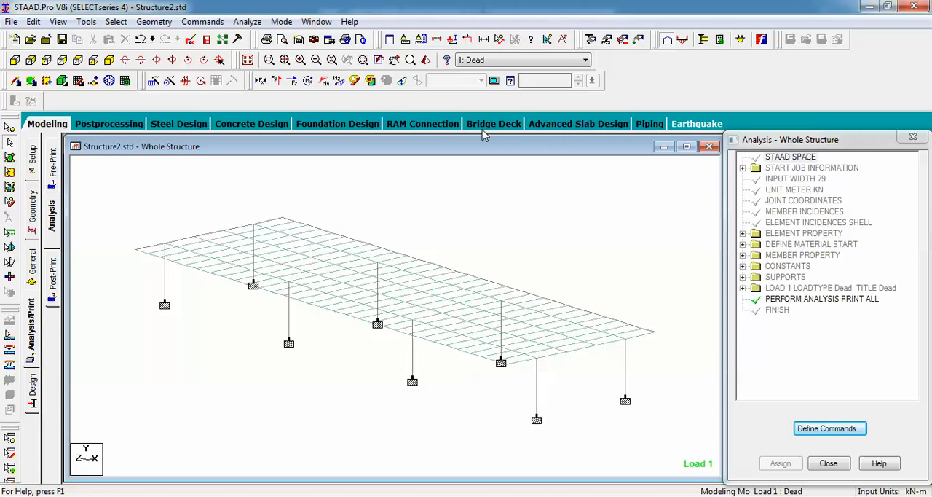
pyautogui.click(486, 132)
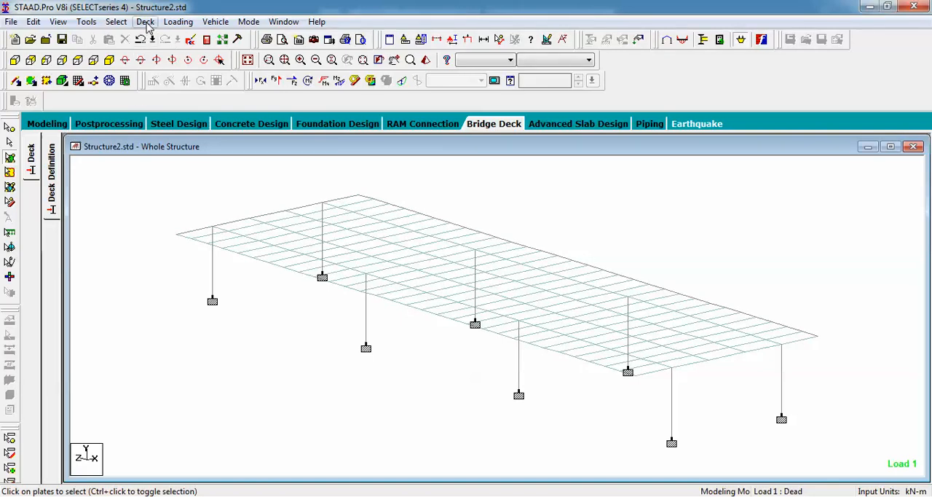
# Create a deck named Deck 1 from all the plates of the slab
pyautogui.click(147, 23)
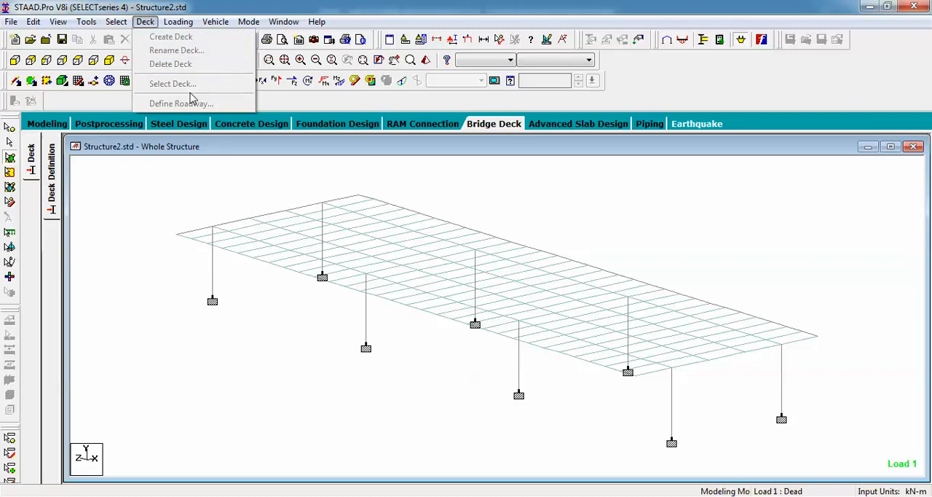
pyautogui.click(180, 193)
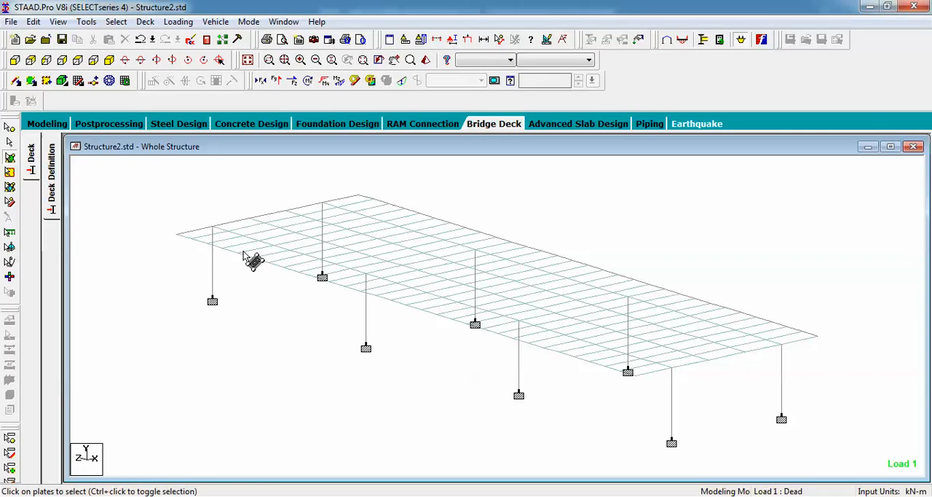
pyautogui.scroll(-2, 244, 251)
pyautogui.moveTo(233, 202); pyautogui.dragTo(750, 391)
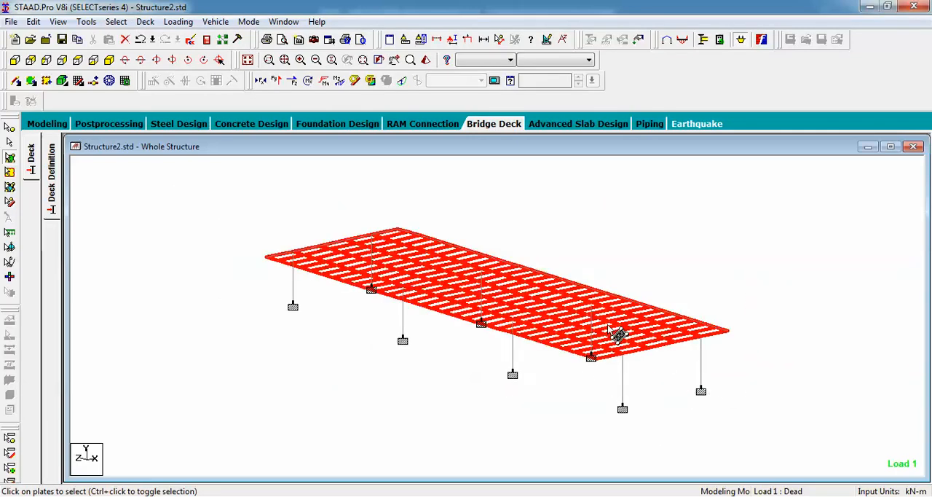
pyautogui.click(147, 22)
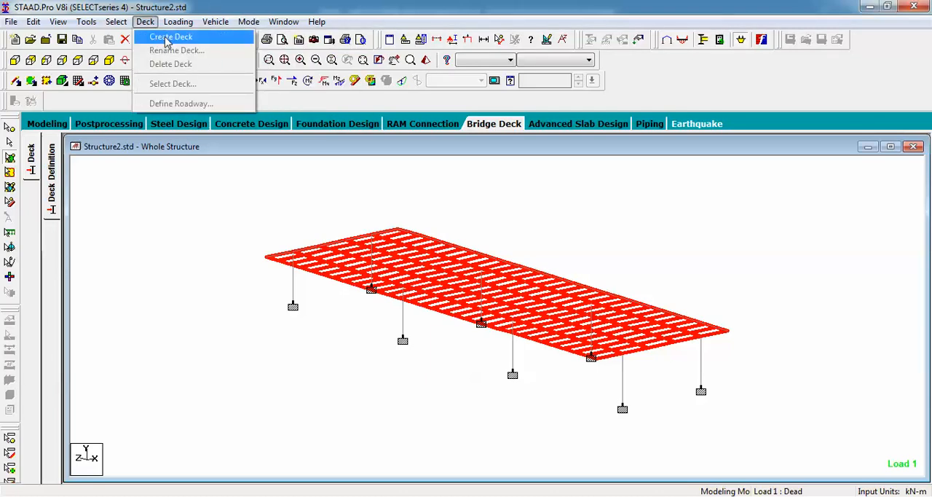
pyautogui.click(167, 38)
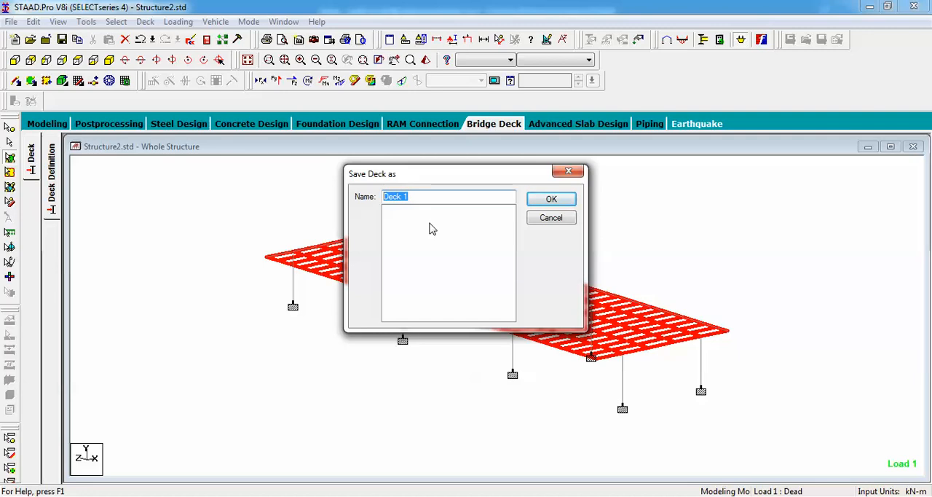
pyautogui.click(551, 199)
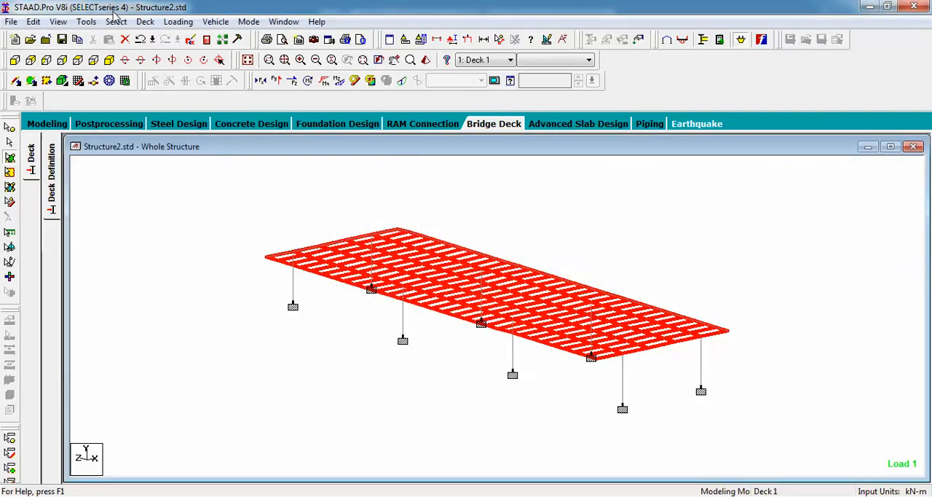
# Select the plates belonging to Deck 1 from the deck list
pyautogui.click(144, 22)
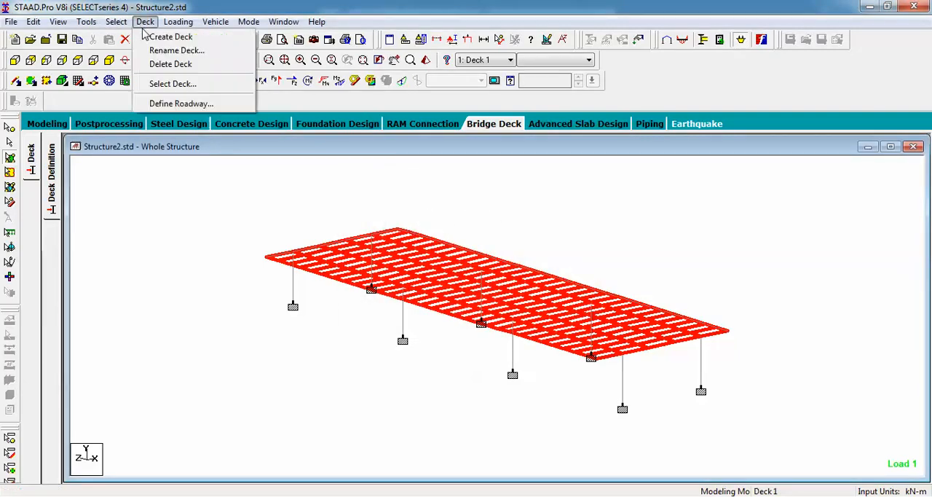
pyautogui.click(200, 85)
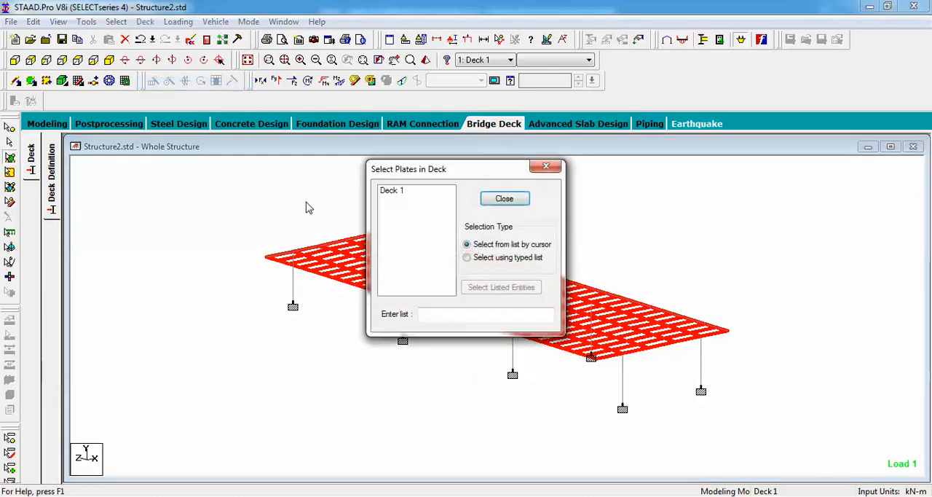
pyautogui.click(392, 192)
pyautogui.click(501, 201)
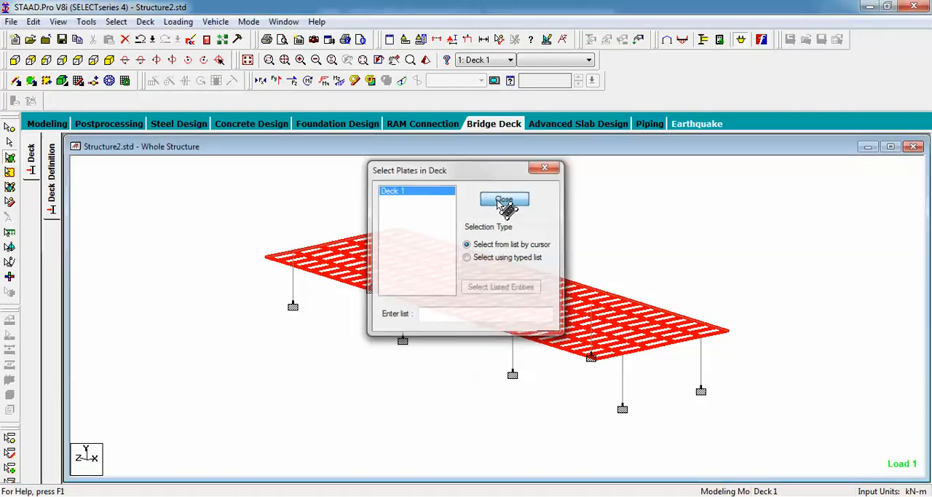
# Start defining a new roadway for the deck using the Custom type
pyautogui.click(145, 21)
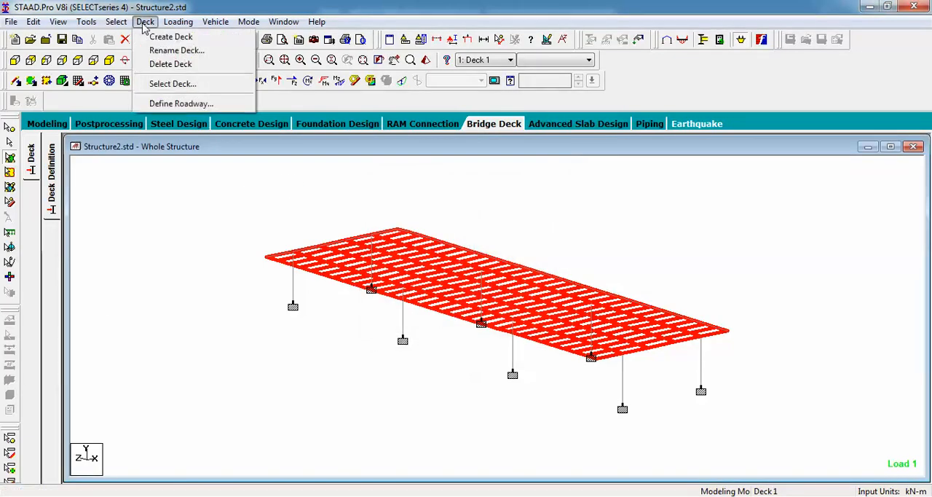
pyautogui.click(174, 104)
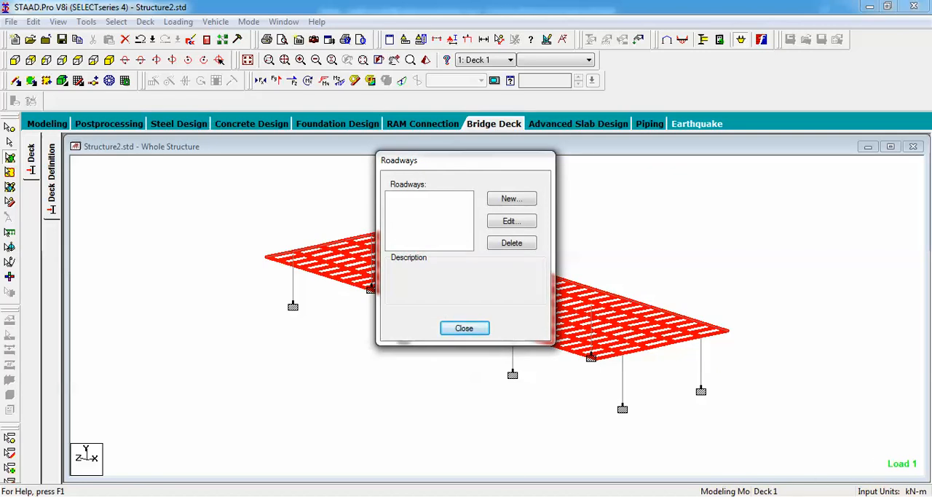
pyautogui.click(772, 495)
pyautogui.rightClick(756, 417)
pyautogui.click(744, 466)
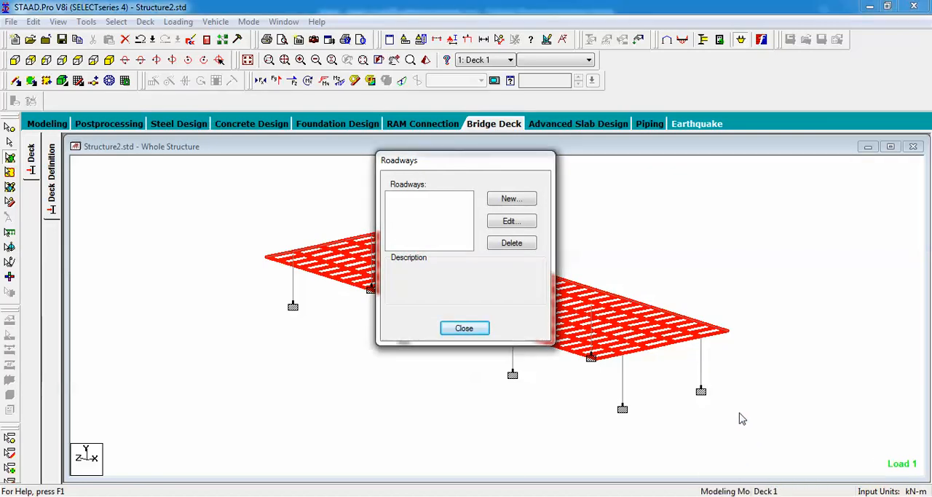
pyautogui.click(764, 495)
pyautogui.click(686, 331)
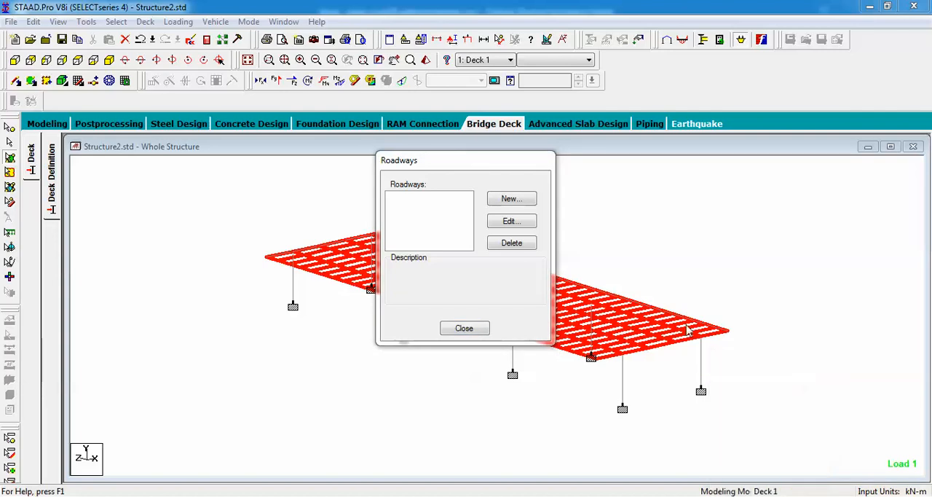
pyautogui.click(509, 200)
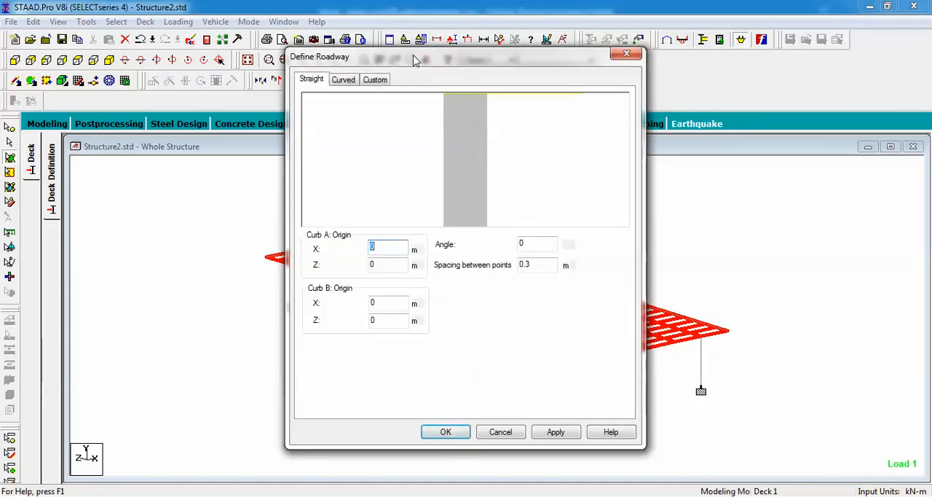
pyautogui.moveTo(415, 61); pyautogui.dragTo(392, 69)
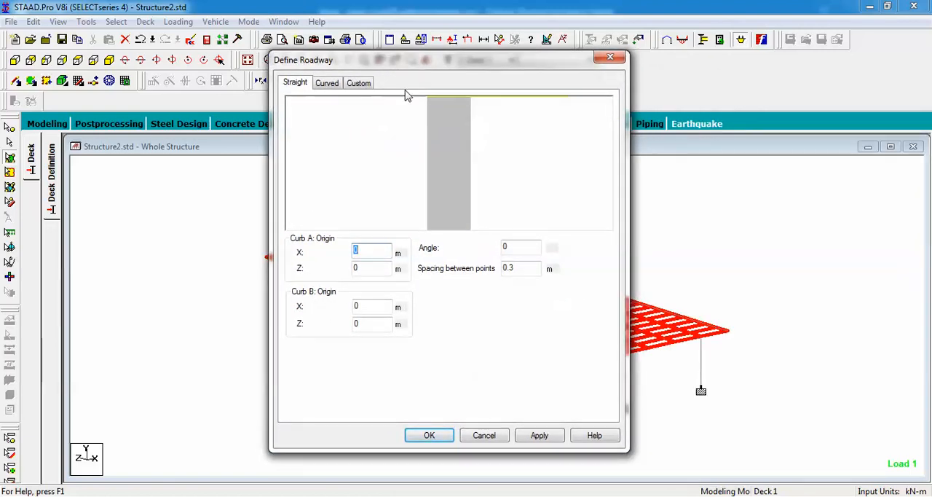
pyautogui.click(360, 83)
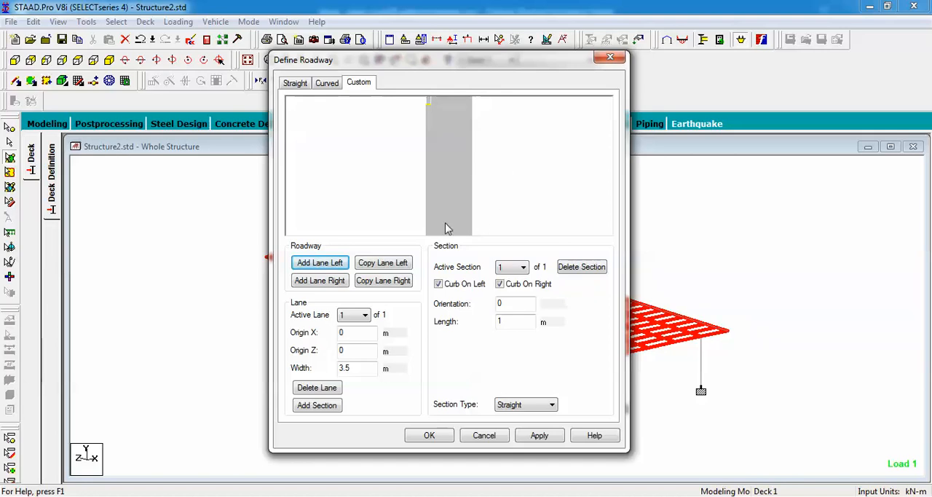
# Set the roadway lane's section length to 30 m and its orientation to 90
pyautogui.click(451, 167)
pyautogui.doubleClick(510, 321)
pyautogui.write('30')
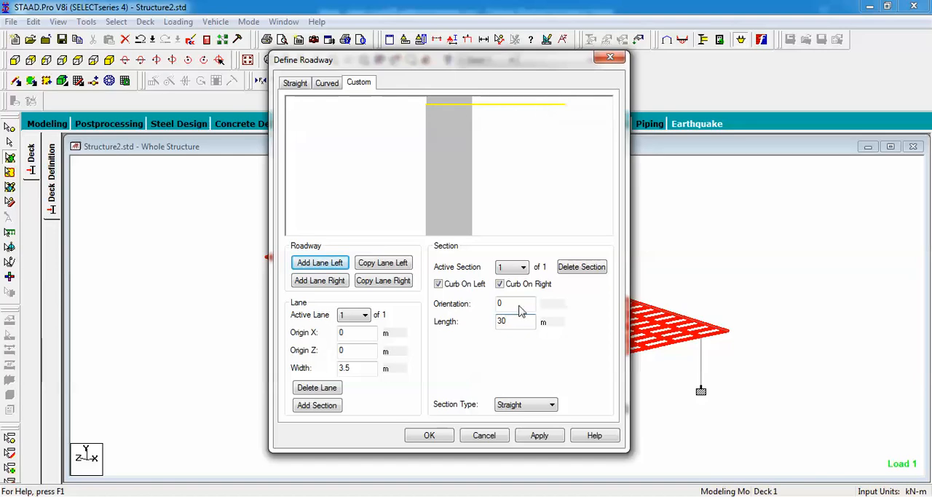
pyautogui.moveTo(511, 303); pyautogui.dragTo(481, 302)
pyautogui.write('90')
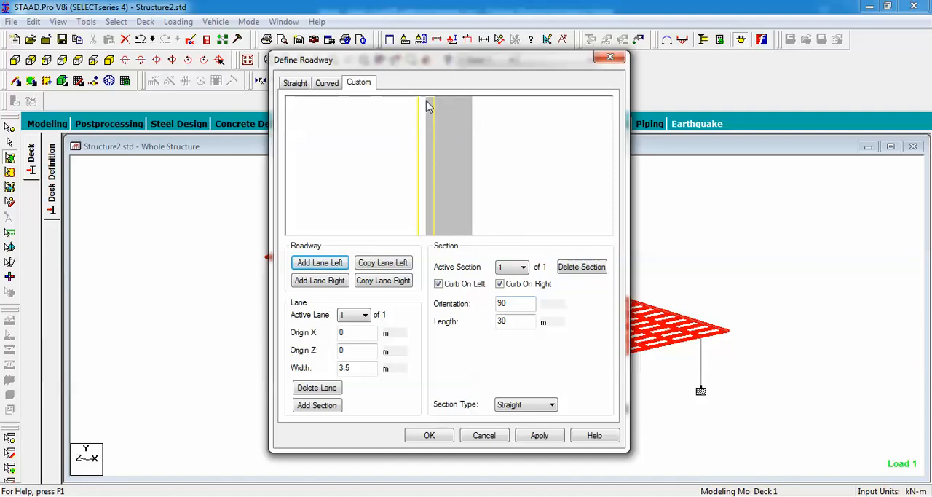
# Set the active lane's X origin to 3 m and remove its left curb
pyautogui.doubleClick(353, 333)
pyautogui.write('3')
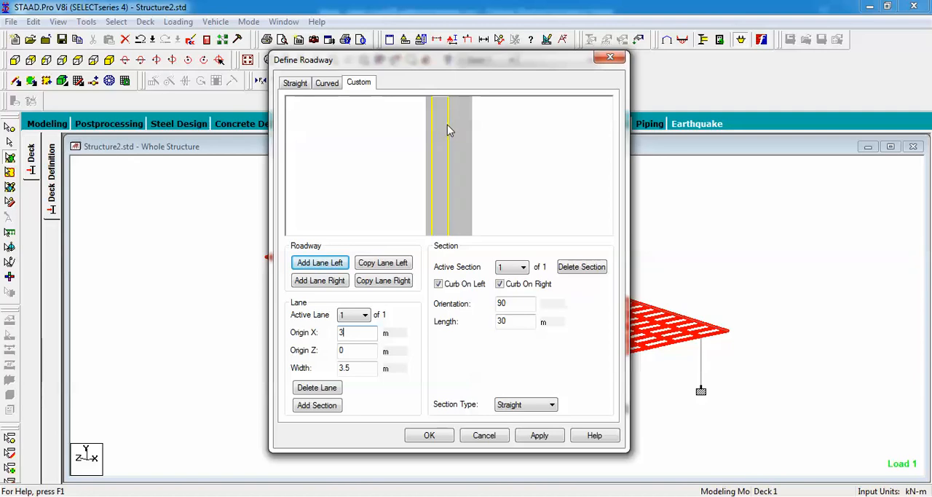
pyautogui.click(439, 284)
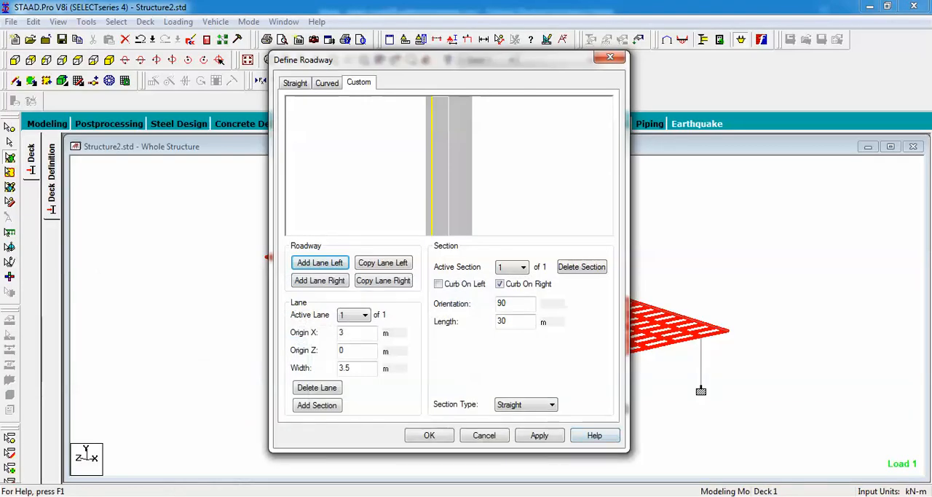
pyautogui.click(764, 496)
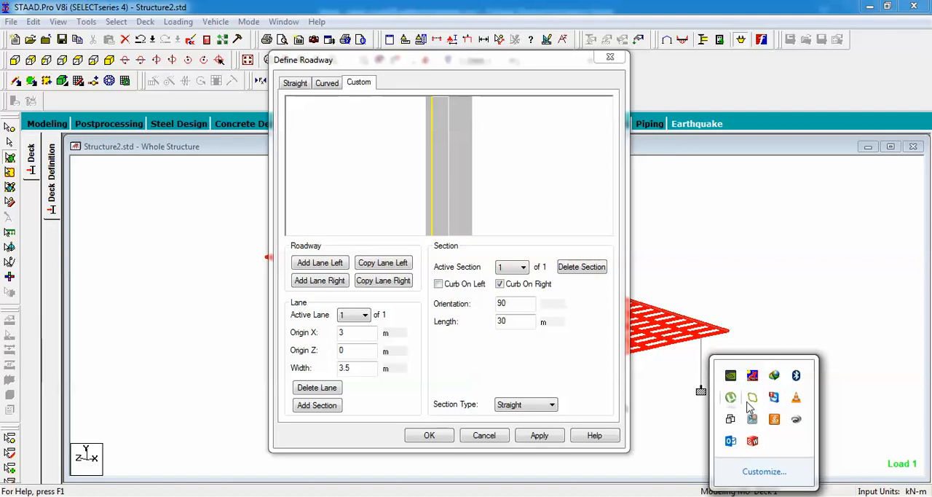
pyautogui.click(756, 423)
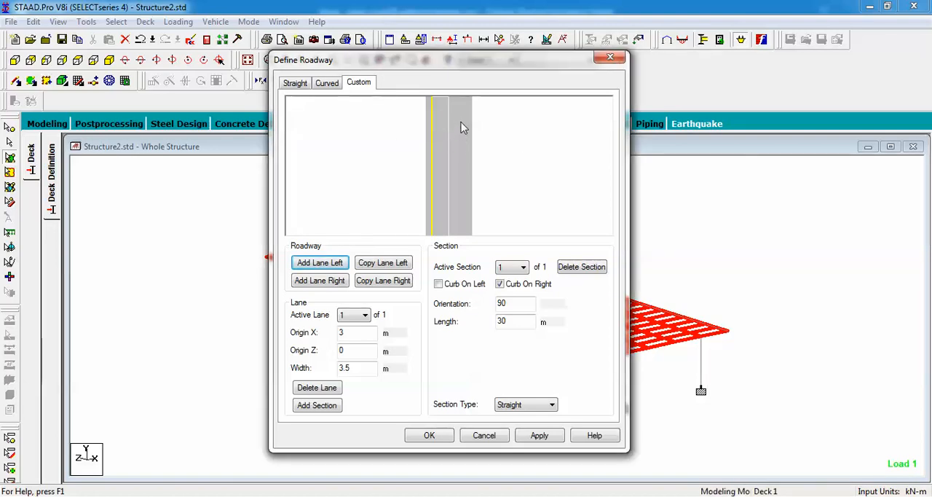
# Add a second lane to the left with a section length of 30 m and orientation 90, and finish the roadway definition
pyautogui.click(309, 268)
pyautogui.moveTo(520, 322); pyautogui.dragTo(495, 329)
pyautogui.write('30')
pyautogui.moveTo(514, 303); pyautogui.dragTo(490, 309)
pyautogui.write('90')
pyautogui.click(540, 435)
pyautogui.click(428, 436)
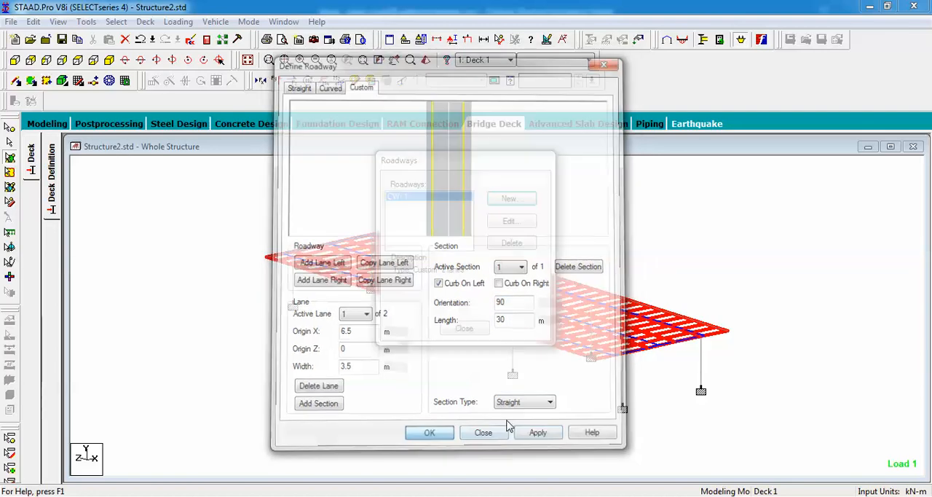
pyautogui.moveTo(477, 164); pyautogui.dragTo(787, 136)
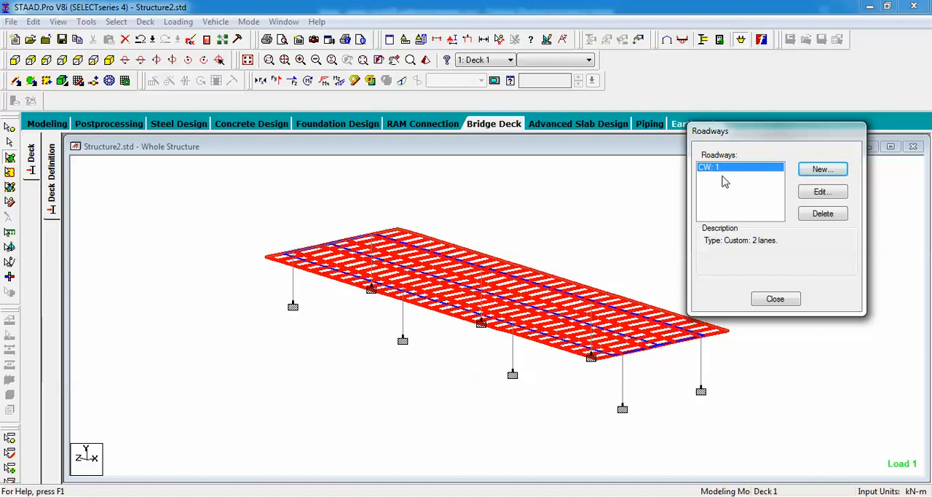
pyautogui.click(774, 298)
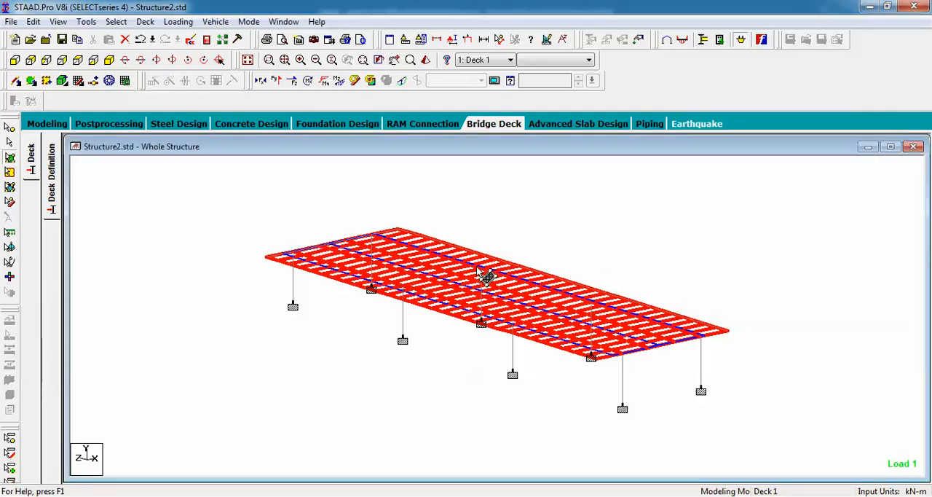
pyautogui.press('Down')
pyautogui.press('Down')
pyautogui.press('Down')
pyautogui.press('Down')
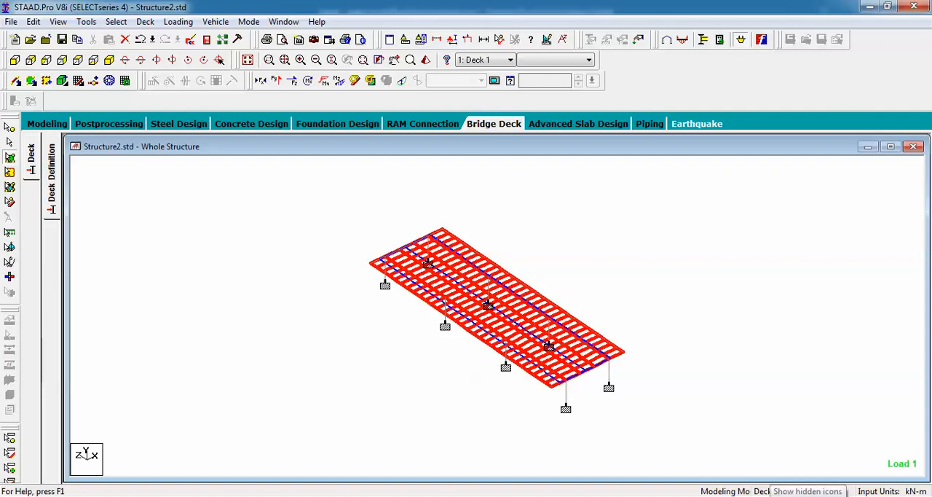
pyautogui.click(766, 496)
pyautogui.click(701, 435)
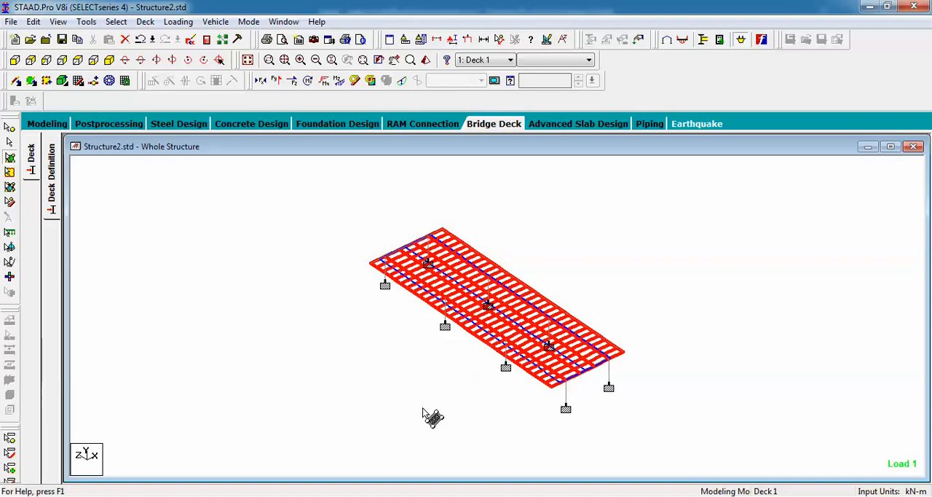
# Examine the axle, width and wheel data of the IRC Class AA and 70R vehicles in the vehicle database
pyautogui.click(217, 22)
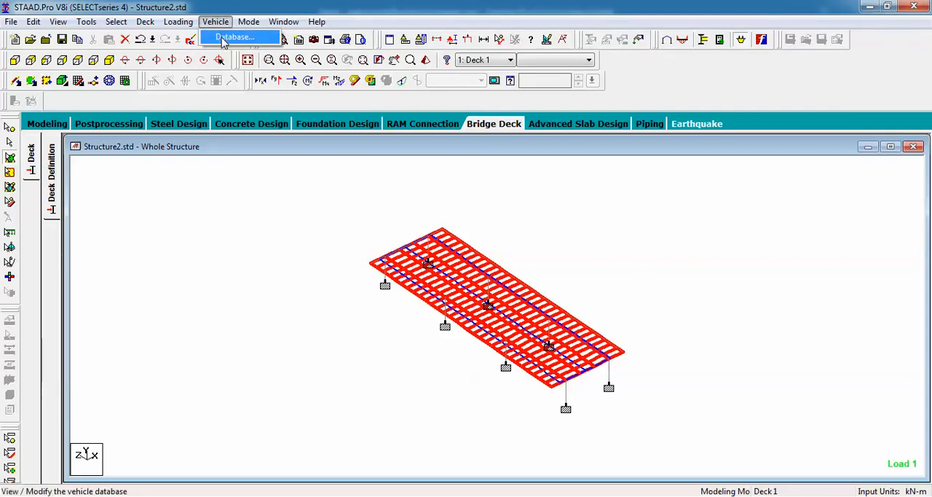
pyautogui.click(223, 38)
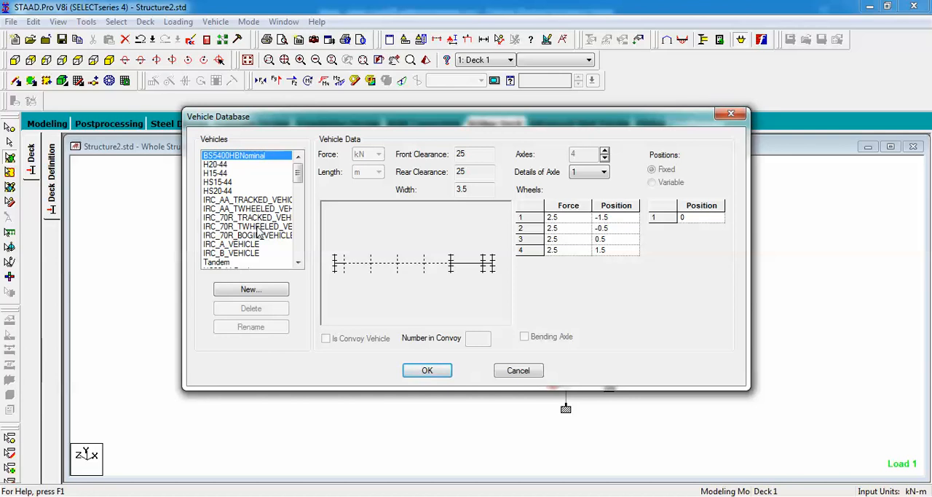
pyautogui.click(245, 201)
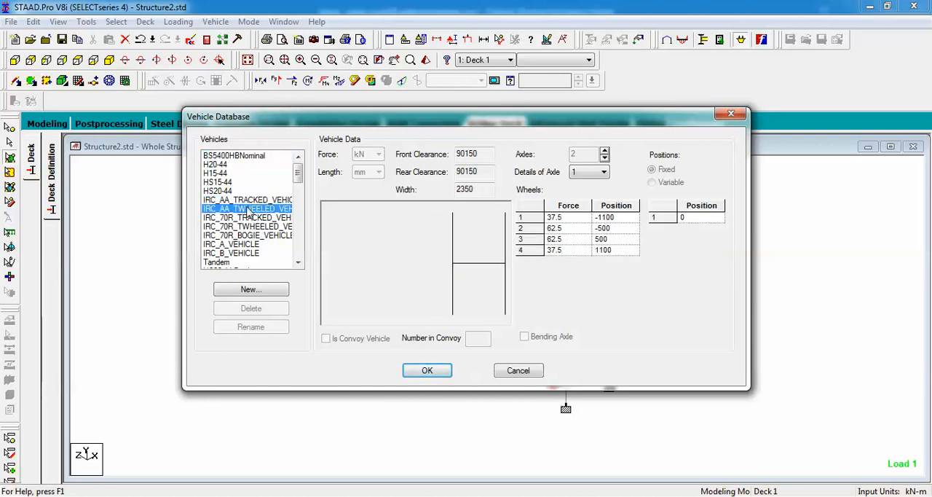
pyautogui.click(248, 200)
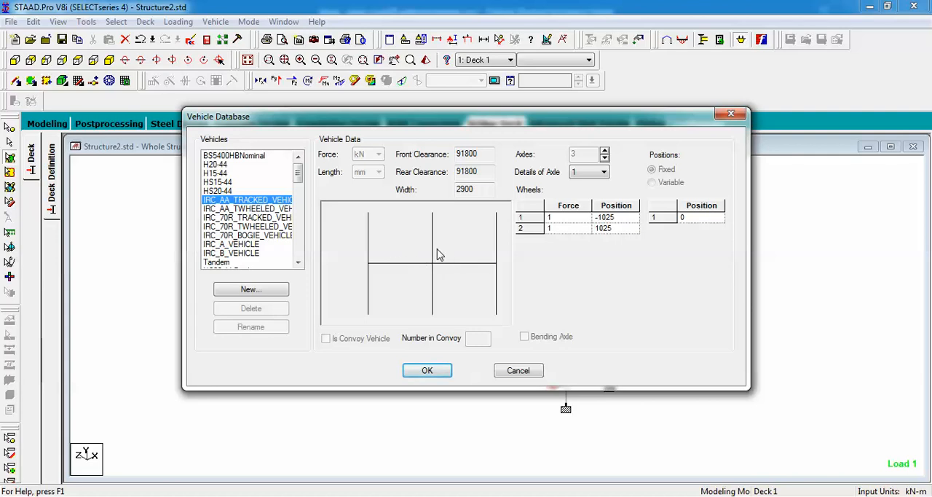
pyautogui.click(281, 209)
pyautogui.click(277, 227)
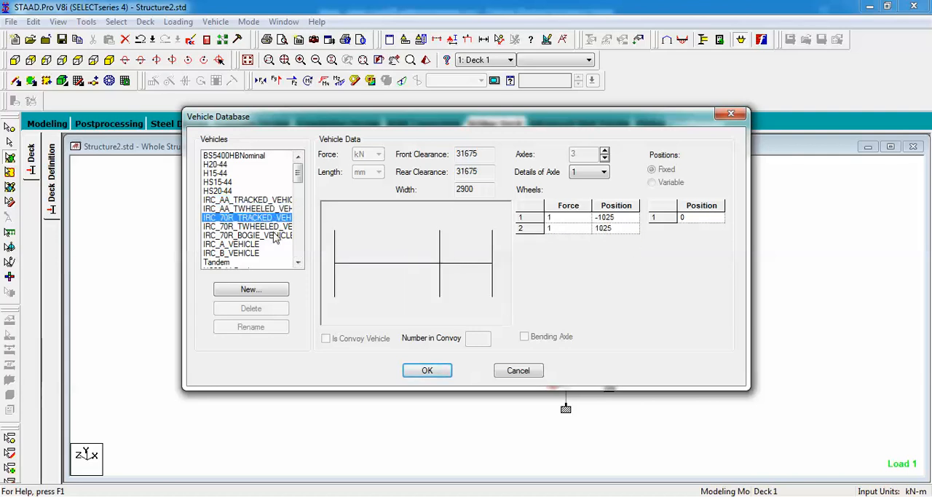
pyautogui.click(276, 235)
pyautogui.click(275, 226)
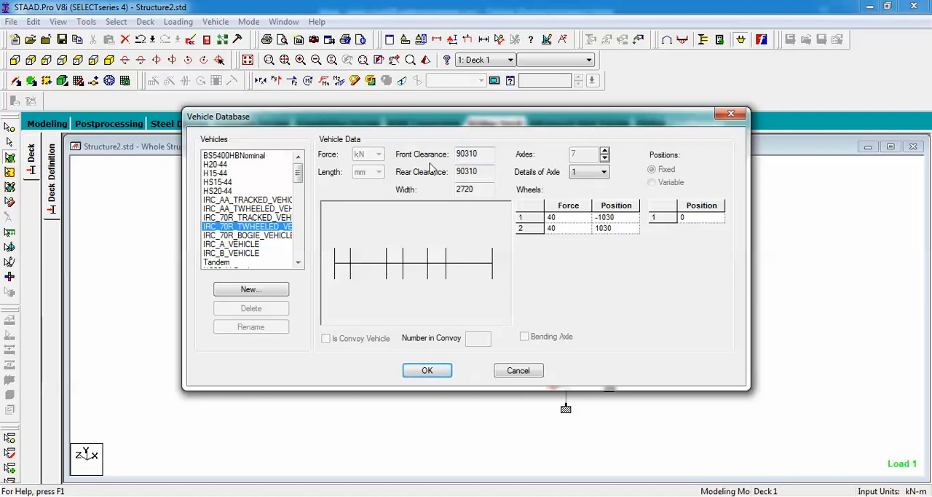
pyautogui.click(222, 218)
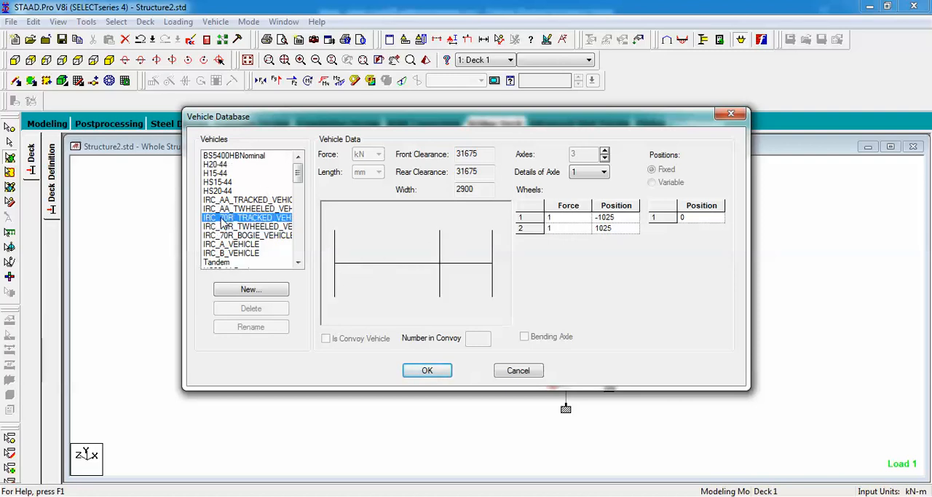
pyautogui.click(425, 372)
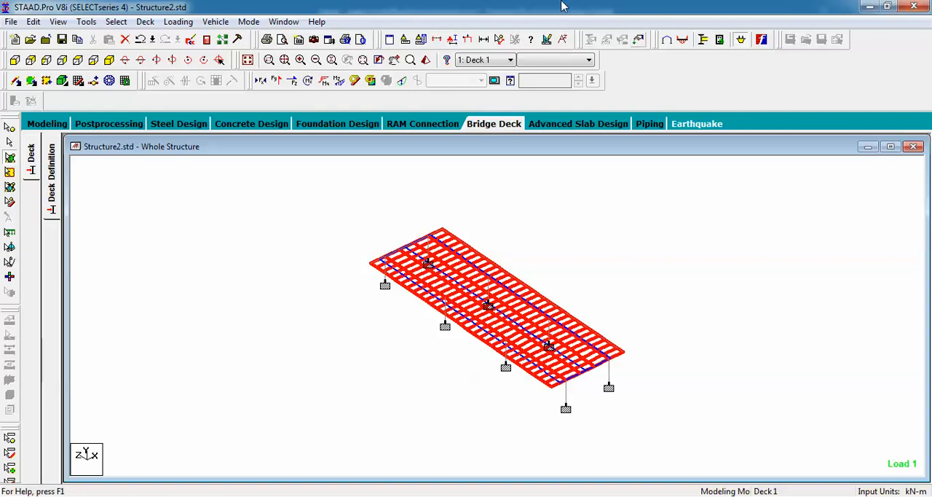
# Run the Influence Surface Generator for the deck
pyautogui.click(176, 23)
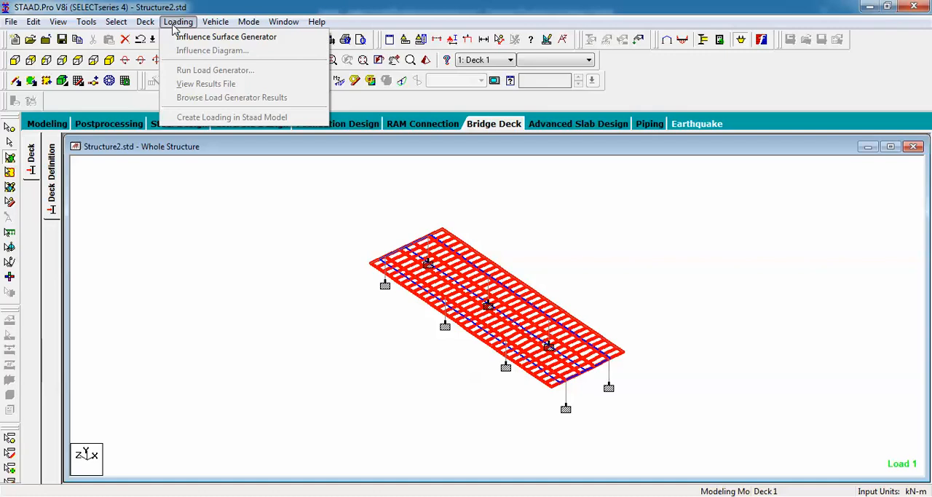
pyautogui.click(197, 36)
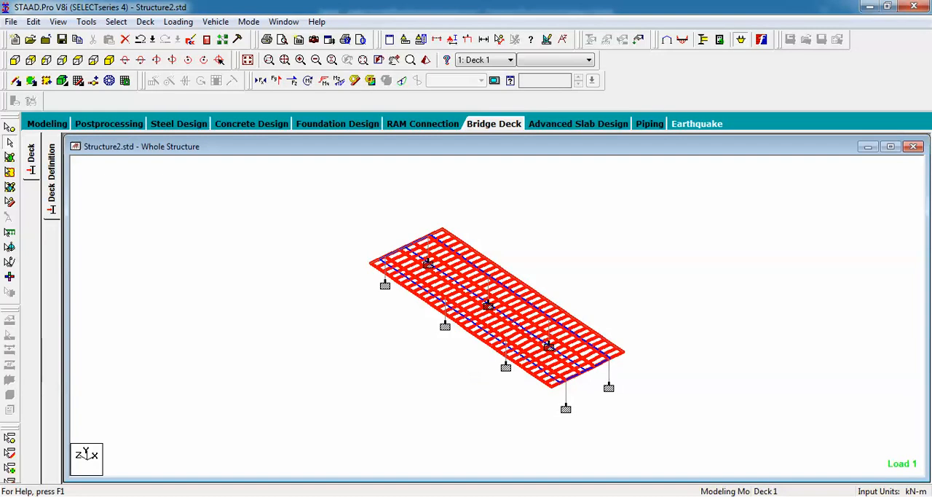
pyautogui.click(764, 496)
pyautogui.click(755, 420)
# Start the load generator for the deck and choose IRC Chapter 3 as its design code
pyautogui.click(178, 22)
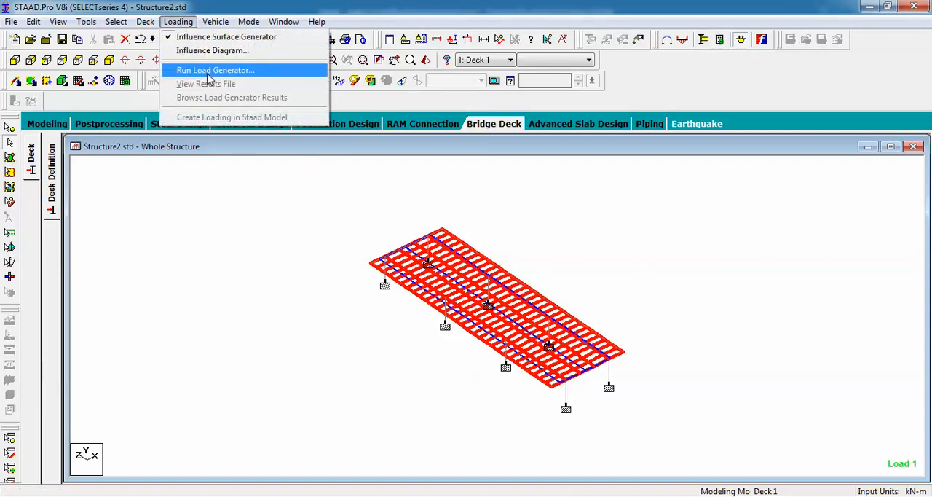
pyautogui.click(209, 73)
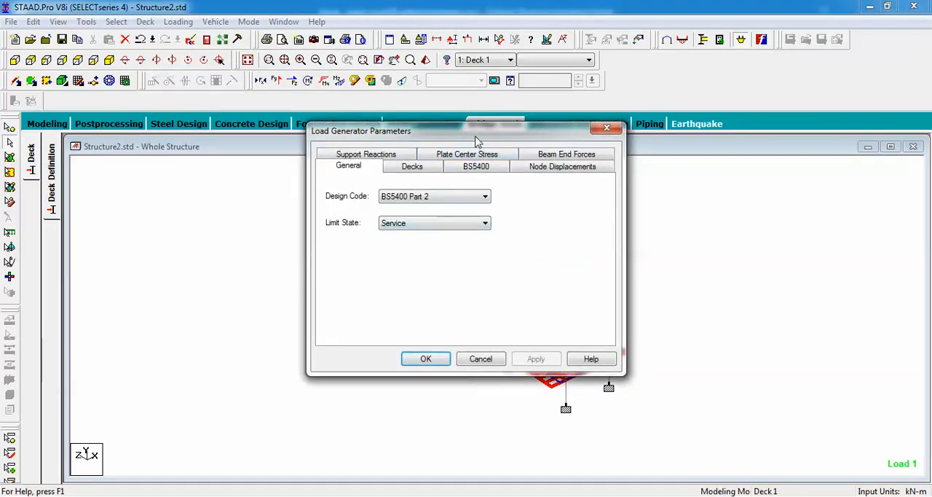
pyautogui.moveTo(474, 133); pyautogui.dragTo(545, 150)
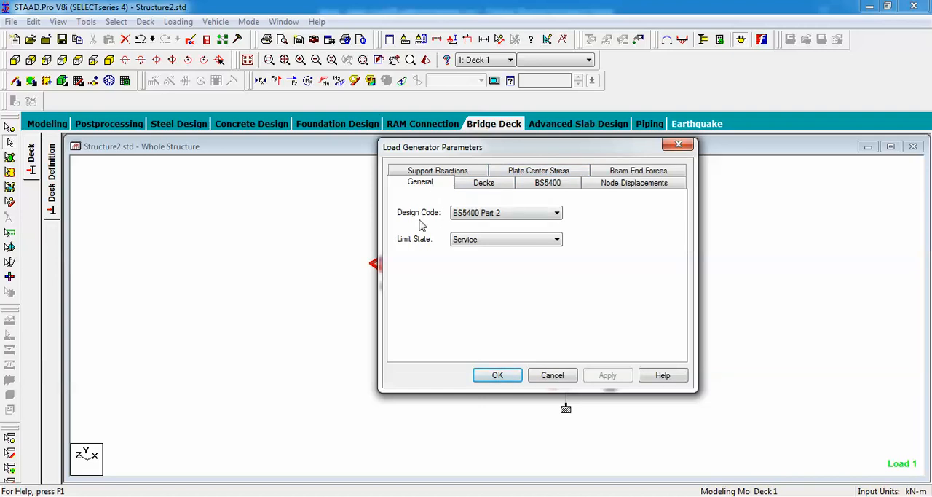
pyautogui.click(525, 214)
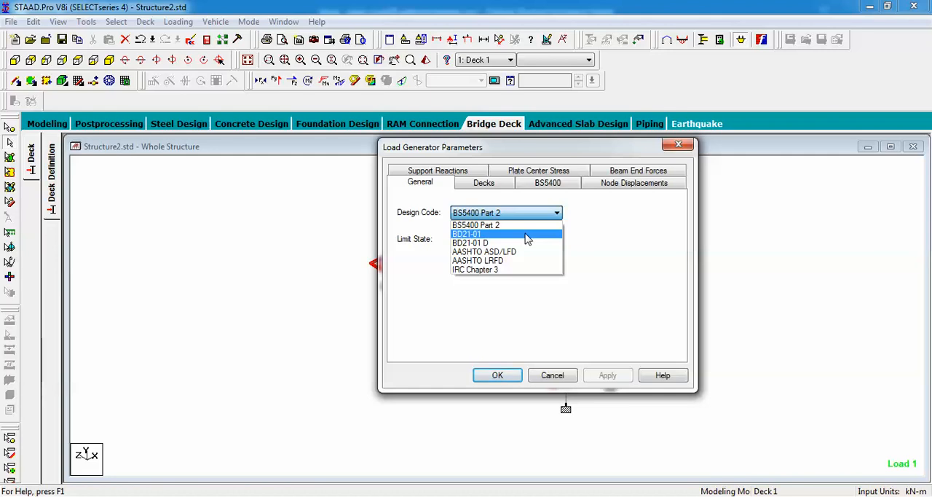
pyautogui.click(493, 270)
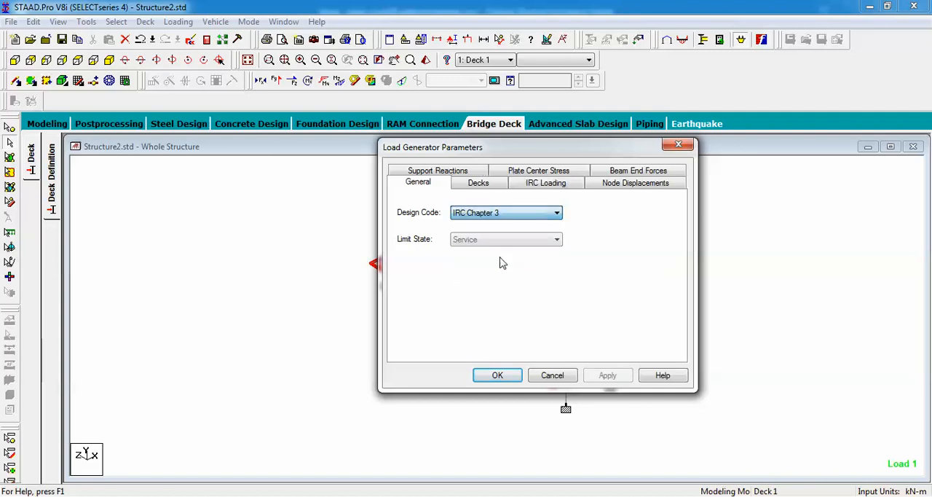
# Check the decks considered by the load generator and set the IRC loading class to Class 70R Loading
pyautogui.click(493, 191)
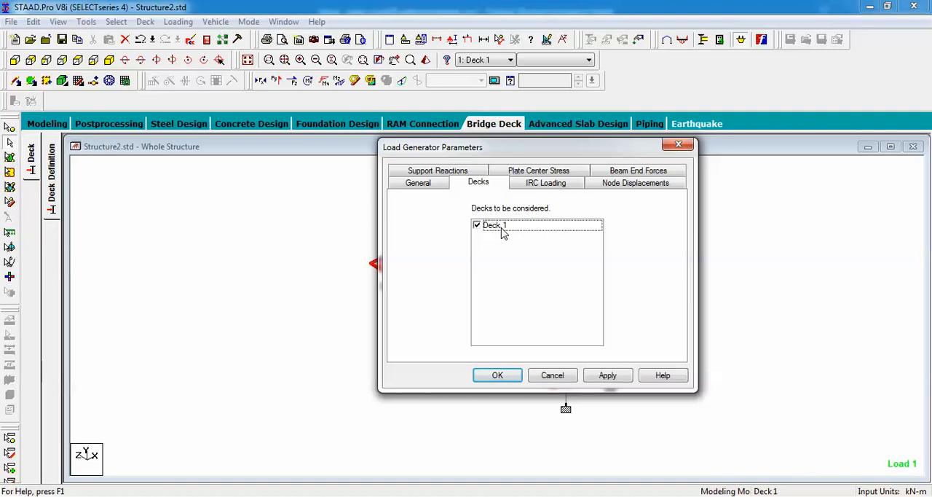
pyautogui.click(545, 187)
pyautogui.click(535, 209)
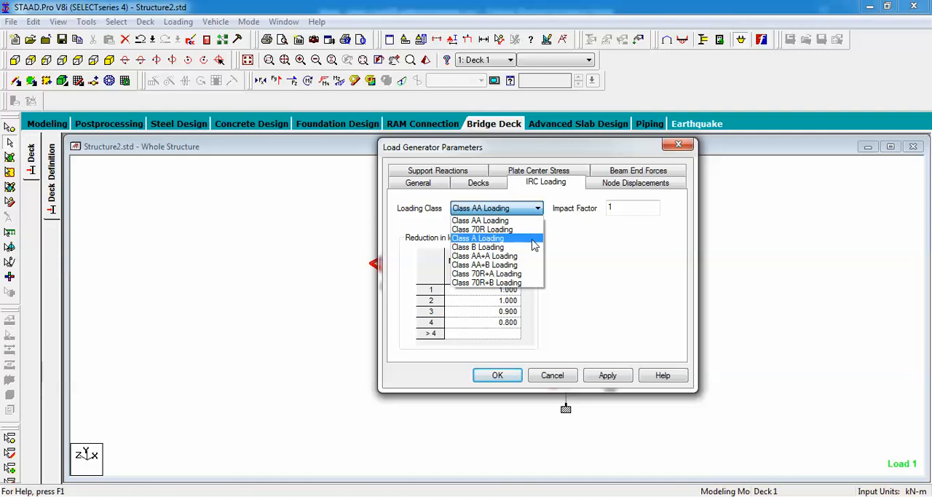
pyautogui.click(518, 230)
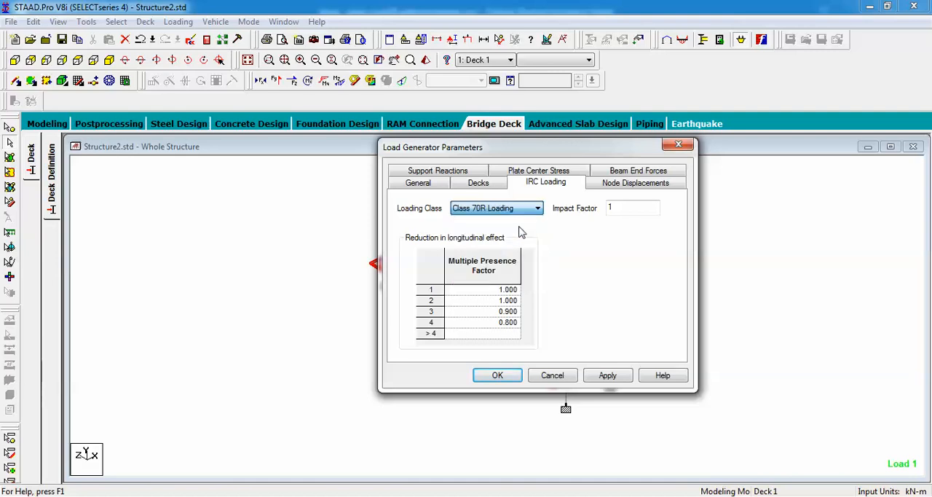
# Review the load generator's node displacement and beam end force tables, including the displacement effect options, and cancel the parameters
pyautogui.click(604, 187)
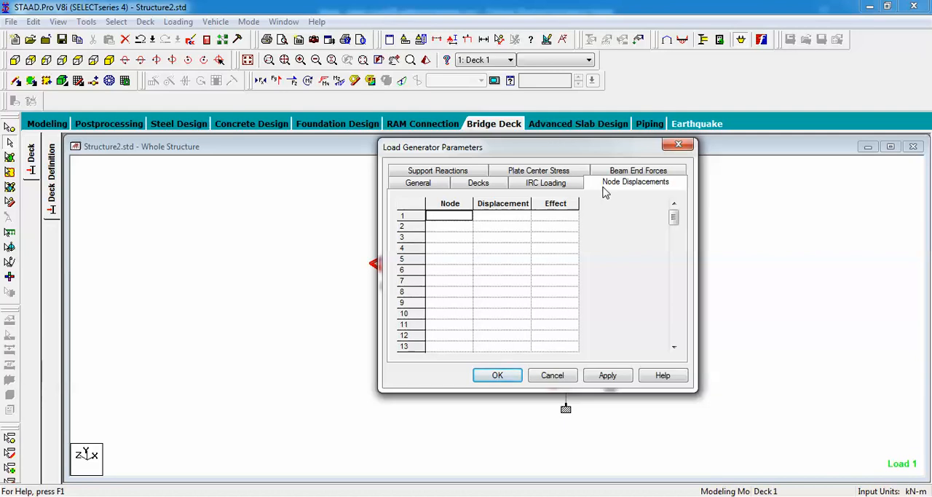
pyautogui.click(566, 216)
pyautogui.click(570, 218)
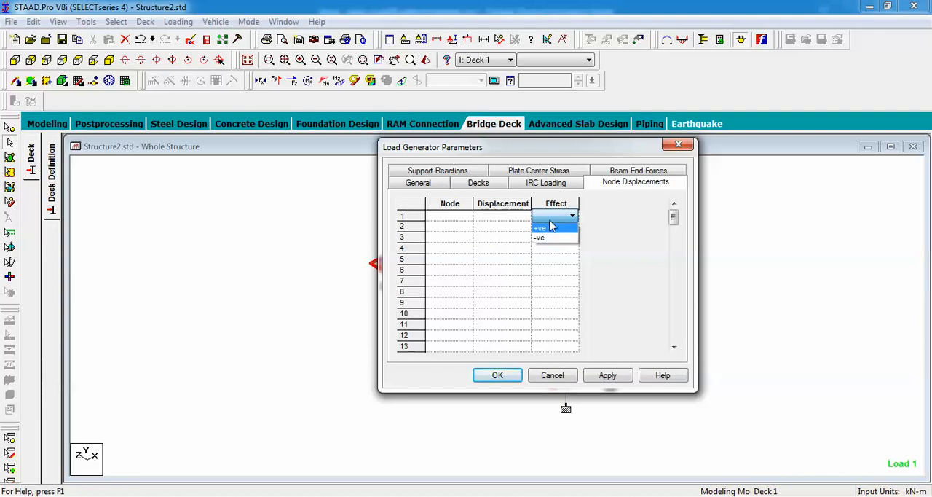
pyautogui.click(436, 172)
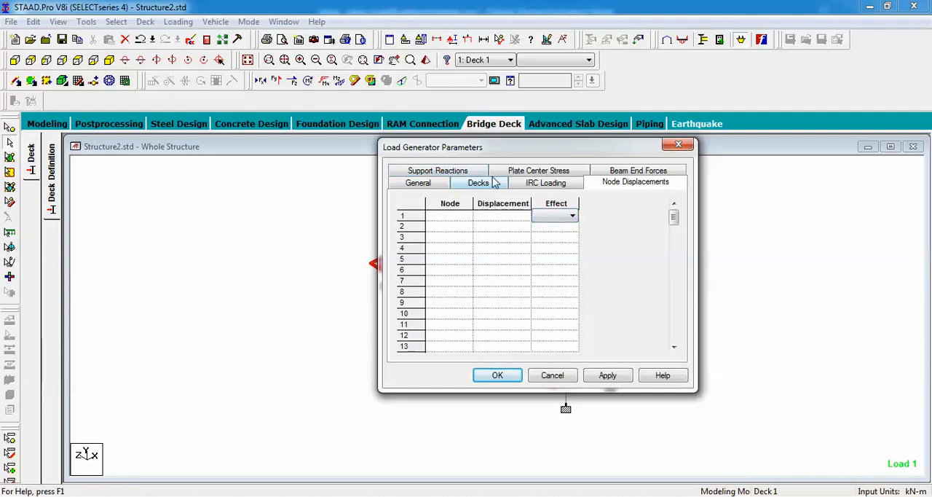
pyautogui.click(637, 170)
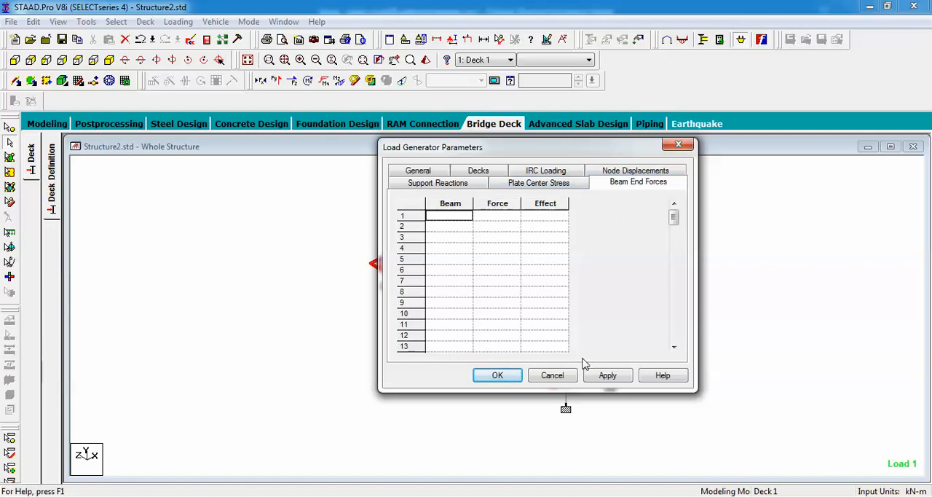
pyautogui.click(568, 376)
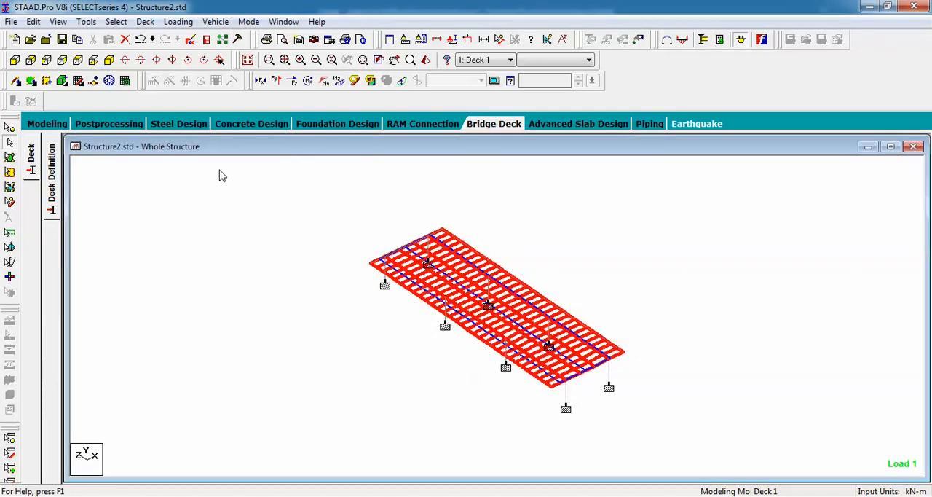
# Open the postprocessing results for load case 1 Dead
pyautogui.click(109, 124)
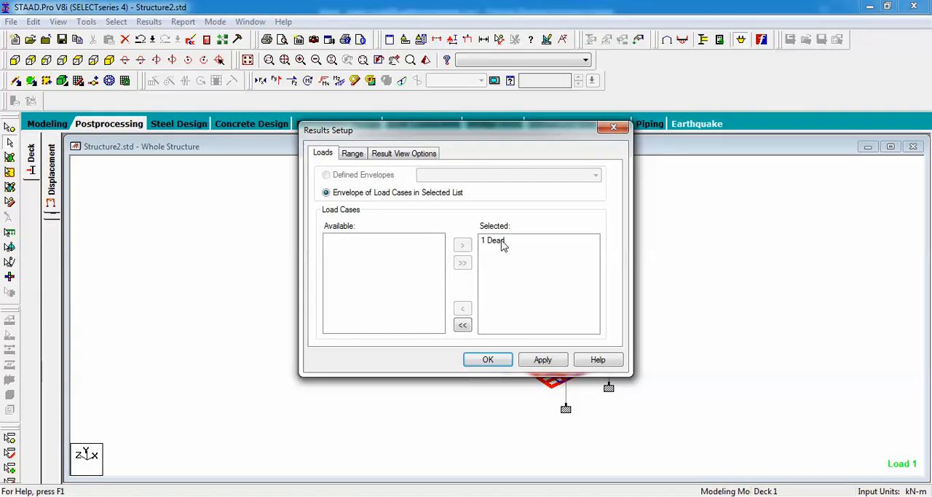
pyautogui.click(499, 242)
pyautogui.click(498, 358)
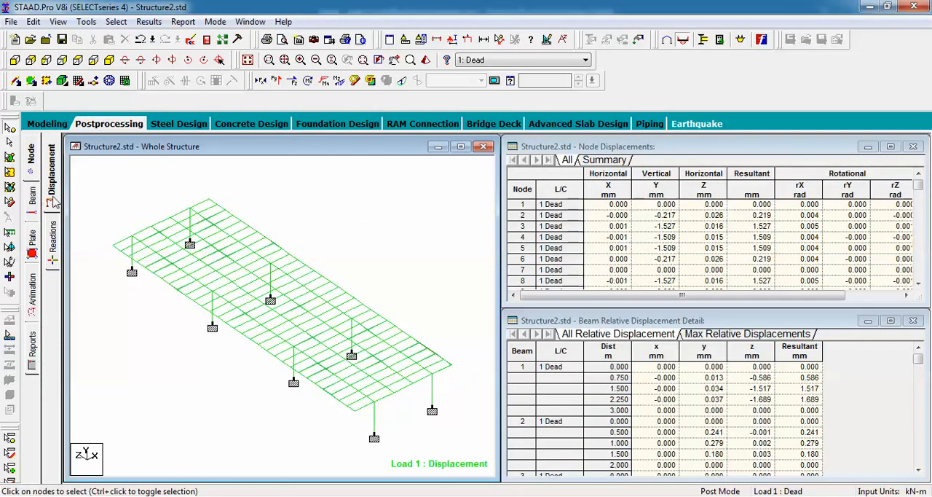
# Examine the node displacement summary to find the node with the largest vertical displacement
pyautogui.click(604, 160)
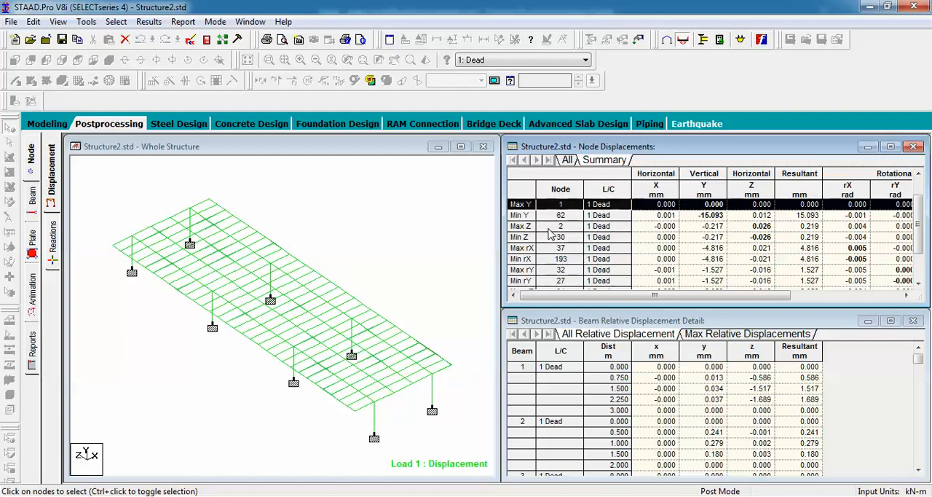
pyautogui.click(654, 270)
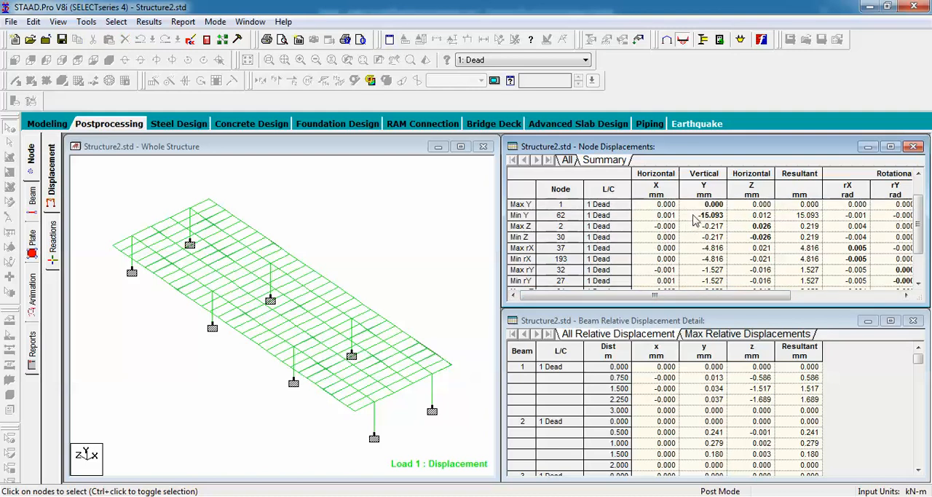
pyautogui.press('ctrl')
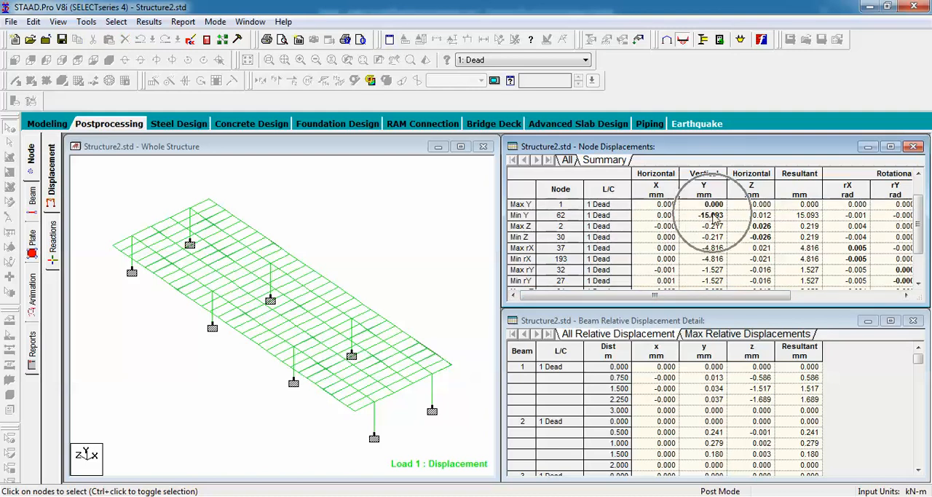
pyautogui.press('ctrl')
pyautogui.press('ctrl')
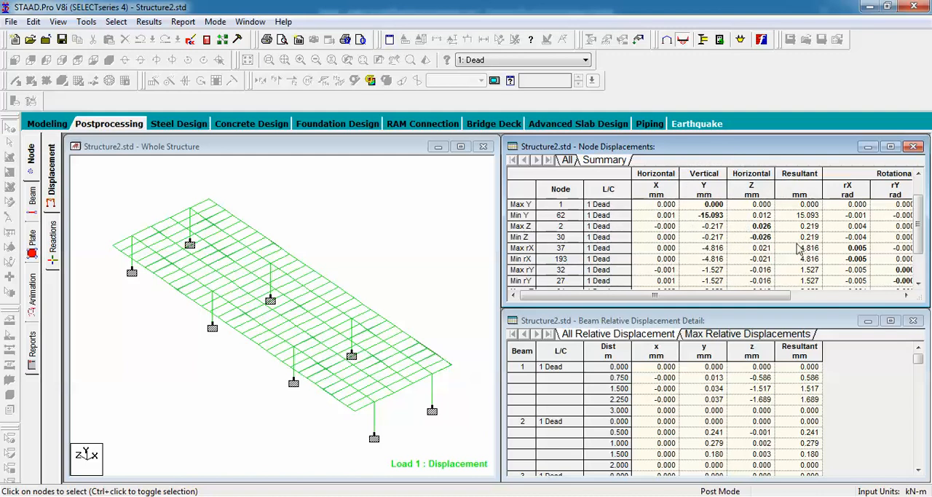
pyautogui.press('ctrl')
# Switch to a new Notepad file, note "Max Disp. y node 62 -ve", and return to the displacement results
pyautogui.click(23, 496)
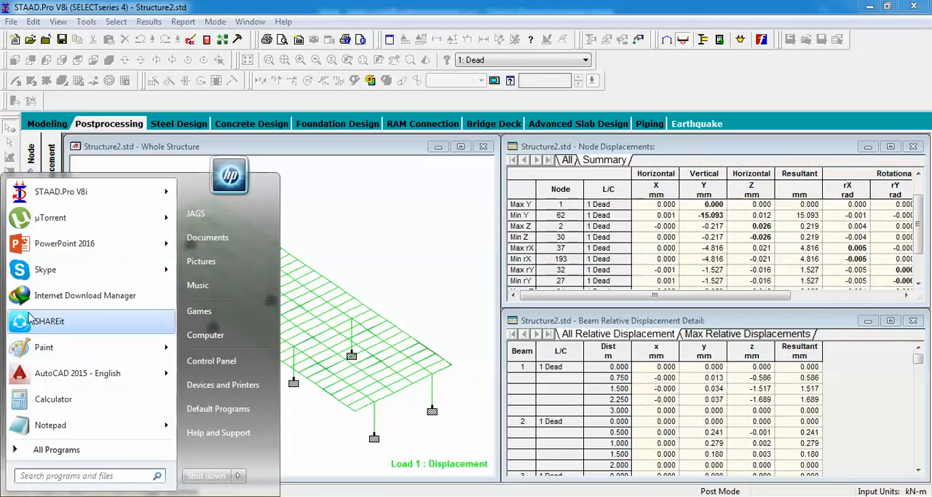
pyautogui.click(49, 425)
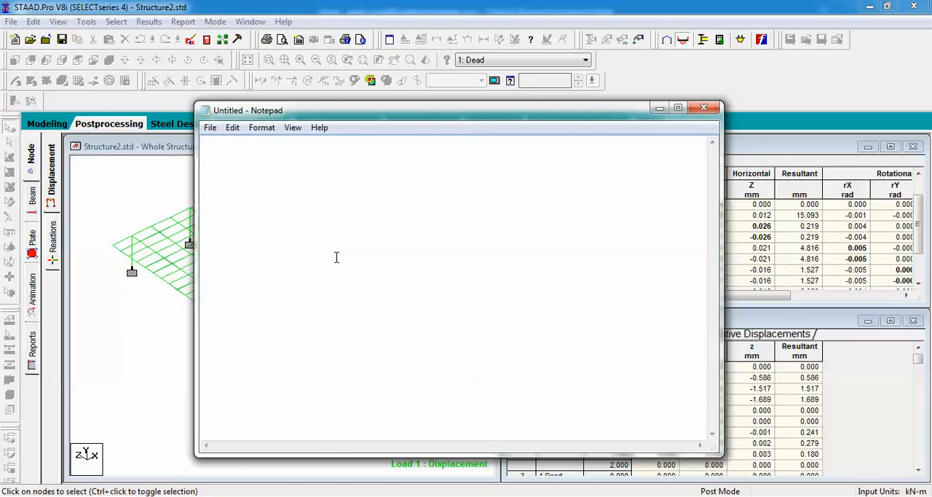
pyautogui.write('Max Disp. y no')
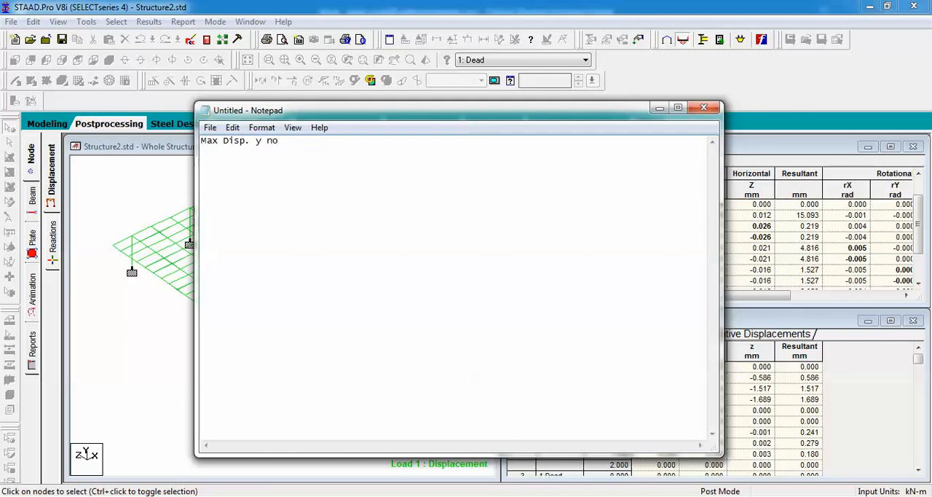
pyautogui.write('de 62')
pyautogui.moveTo(451, 116); pyautogui.dragTo(373, 123)
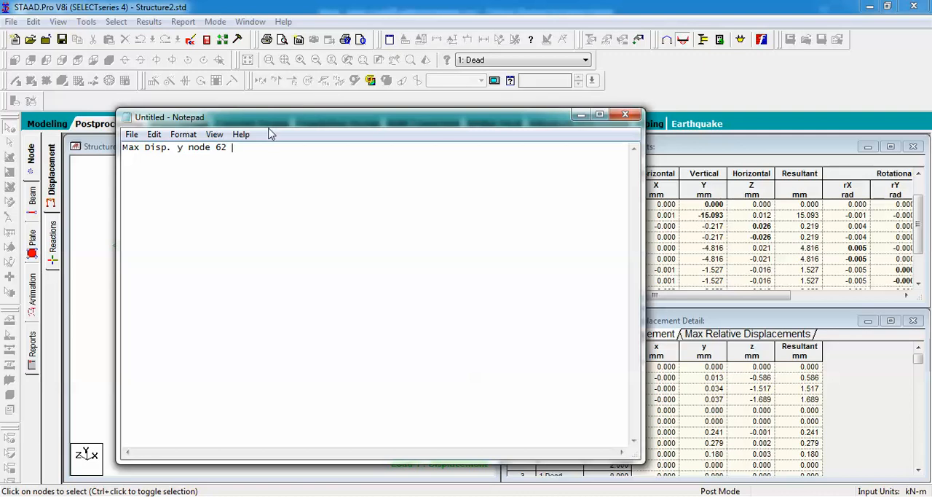
pyautogui.write('-ve')
pyautogui.click(580, 116)
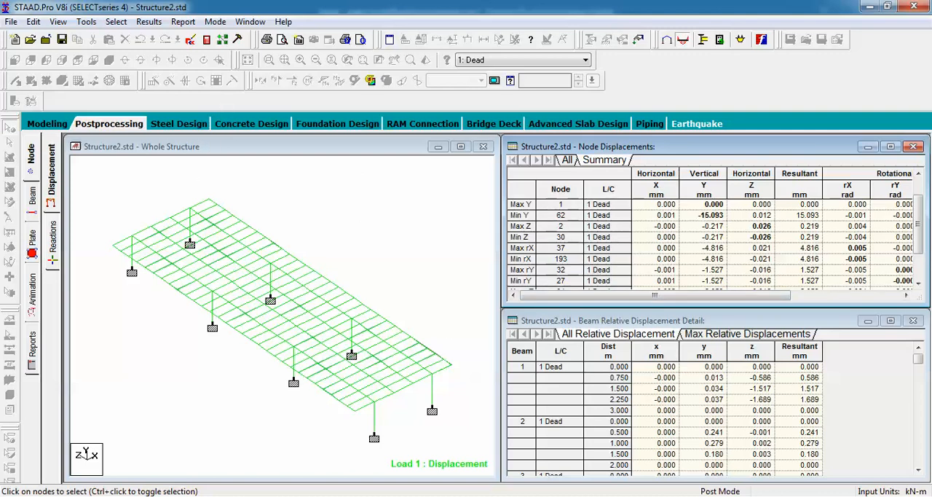
pyautogui.click(768, 496)
pyautogui.click(754, 421)
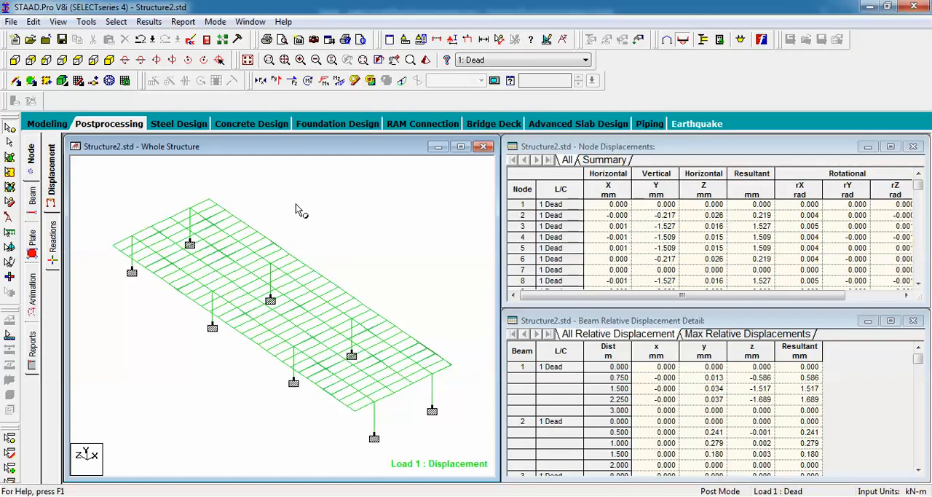
pyautogui.click(55, 247)
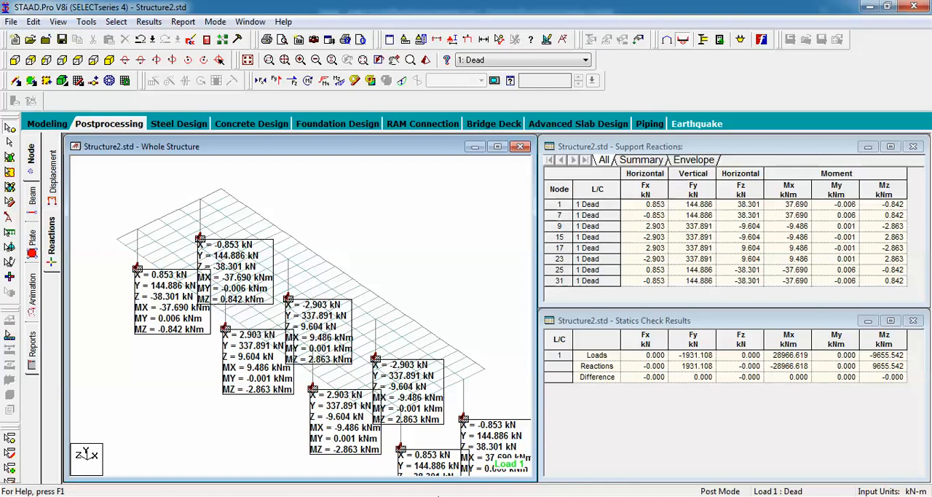
pyautogui.click(463, 496)
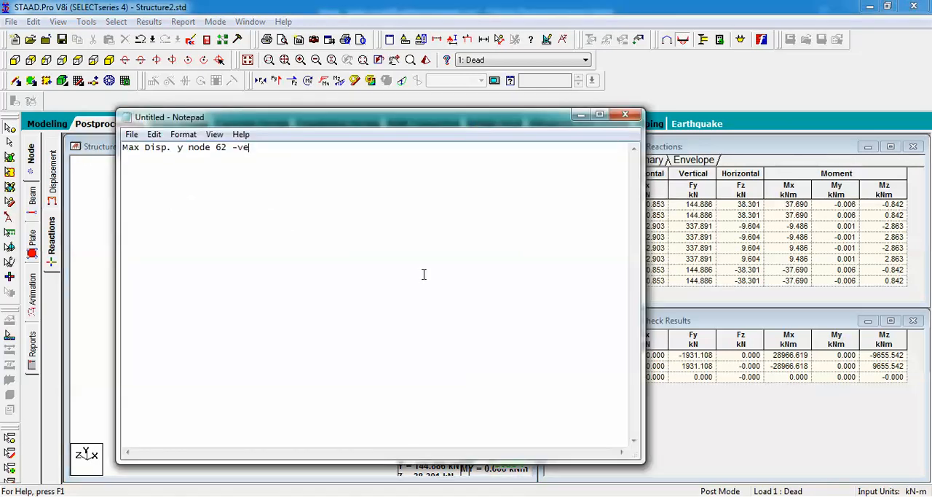
pyautogui.press('Return')
pyautogui.write('Reactions 1')
pyautogui.moveTo(421, 123); pyautogui.dragTo(321, 119)
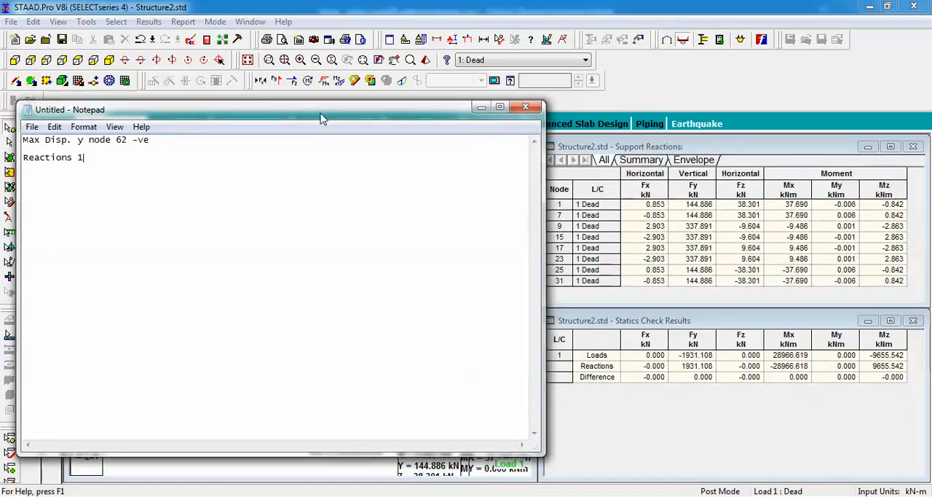
pyautogui.write('7 9 15 17 23 25 31')
pyautogui.moveTo(198, 157); pyautogui.dragTo(77, 159)
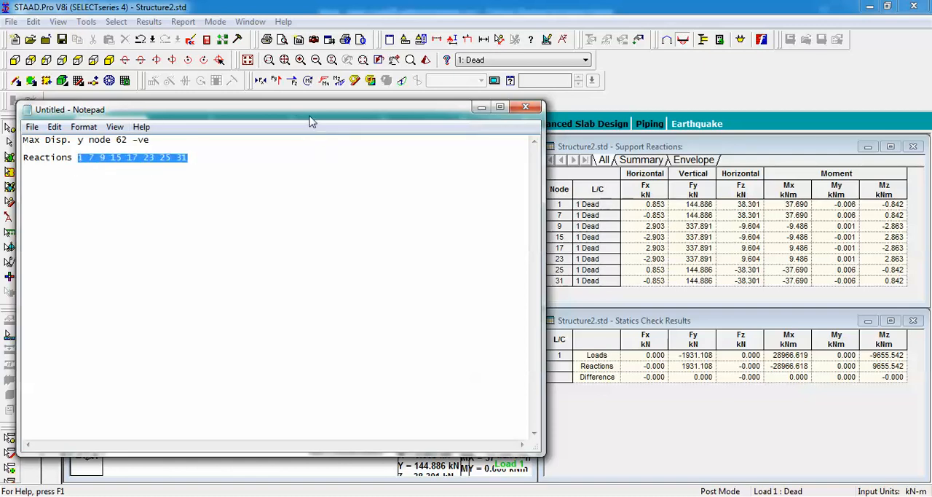
pyautogui.moveTo(309, 122); pyautogui.dragTo(661, 216)
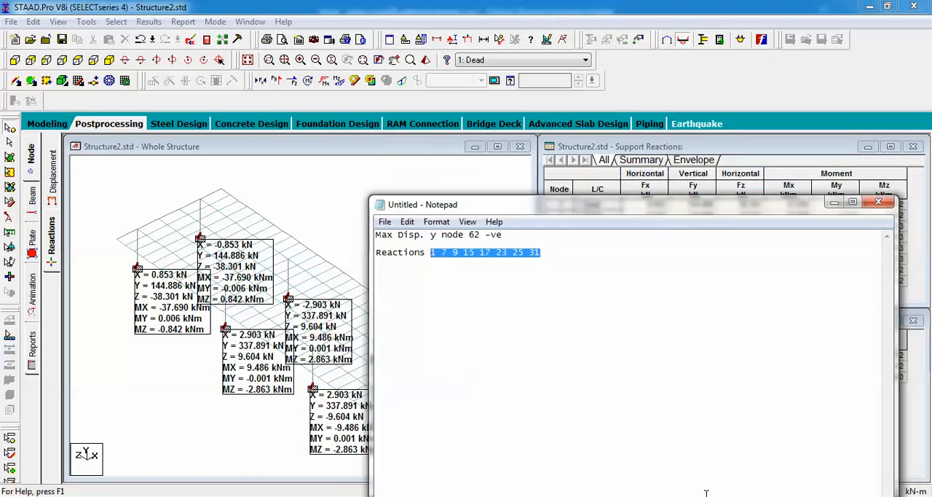
pyautogui.click(764, 496)
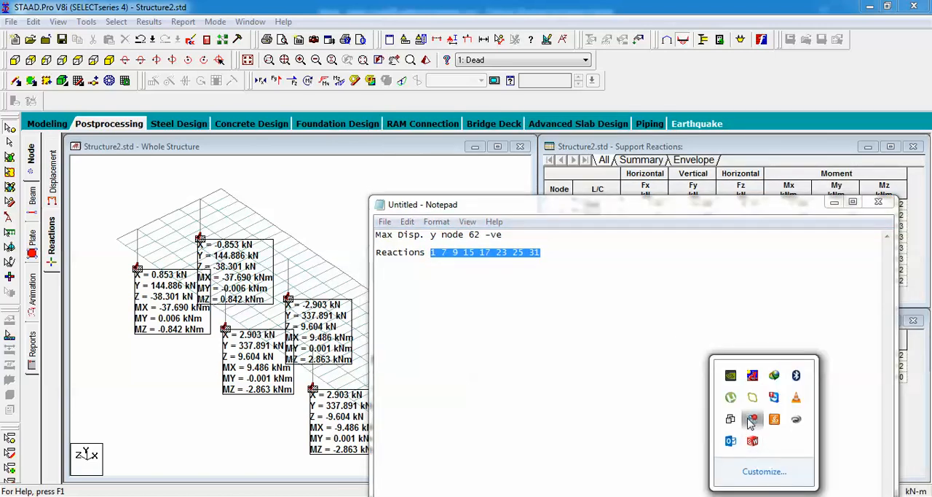
pyautogui.click(752, 423)
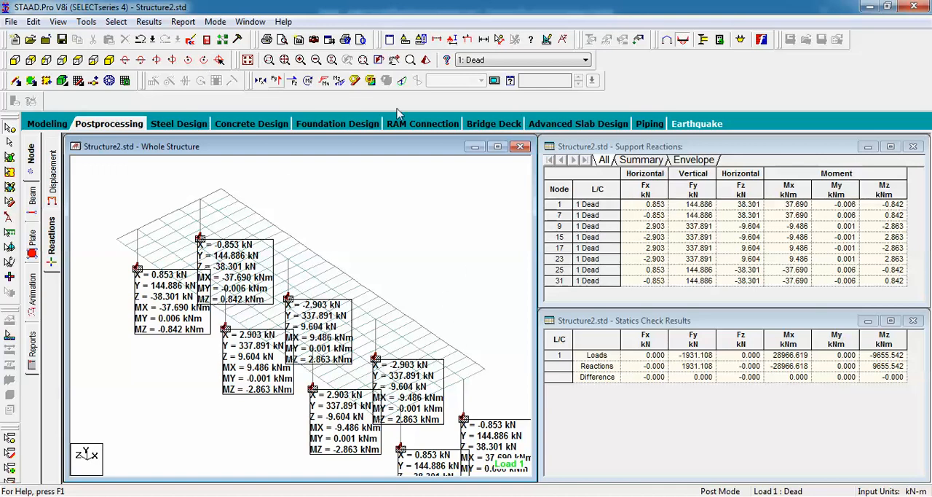
# Return to the bridge deck mode, start the load generator and set its design code to IRC Chapter 3
pyautogui.click(496, 124)
pyautogui.click(178, 22)
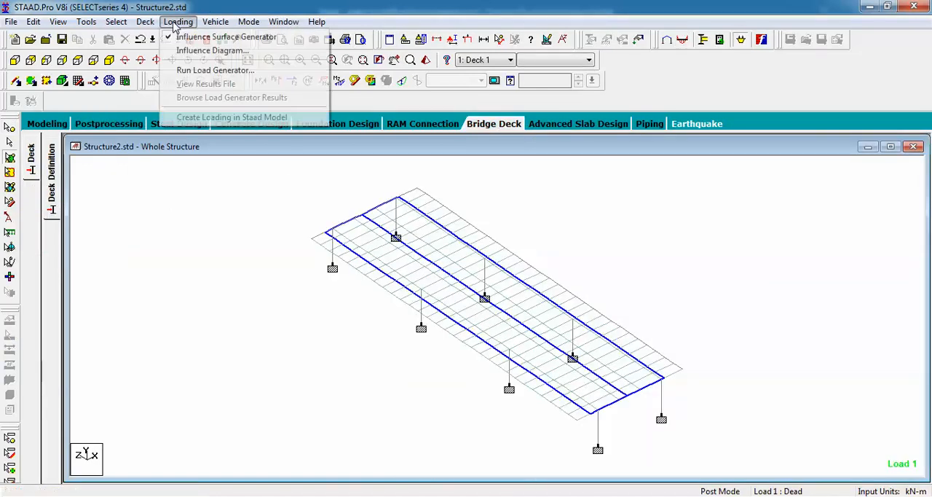
pyautogui.click(200, 71)
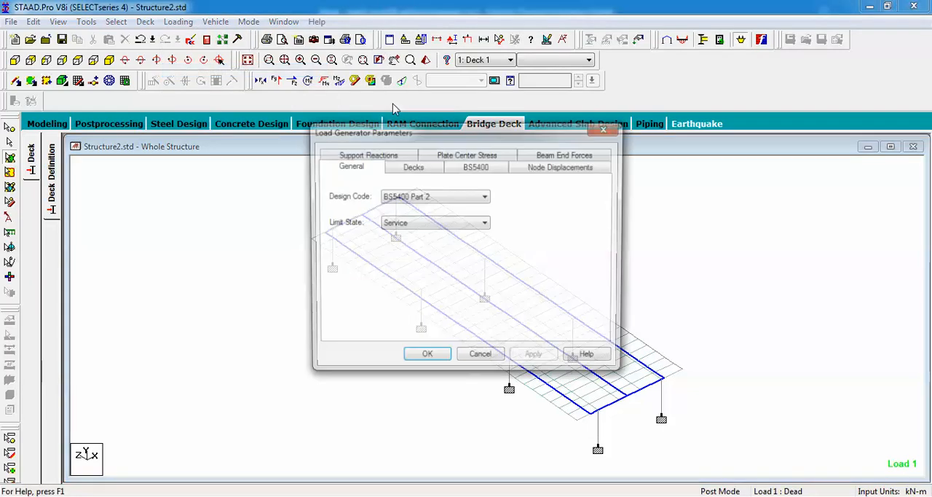
pyautogui.click(437, 198)
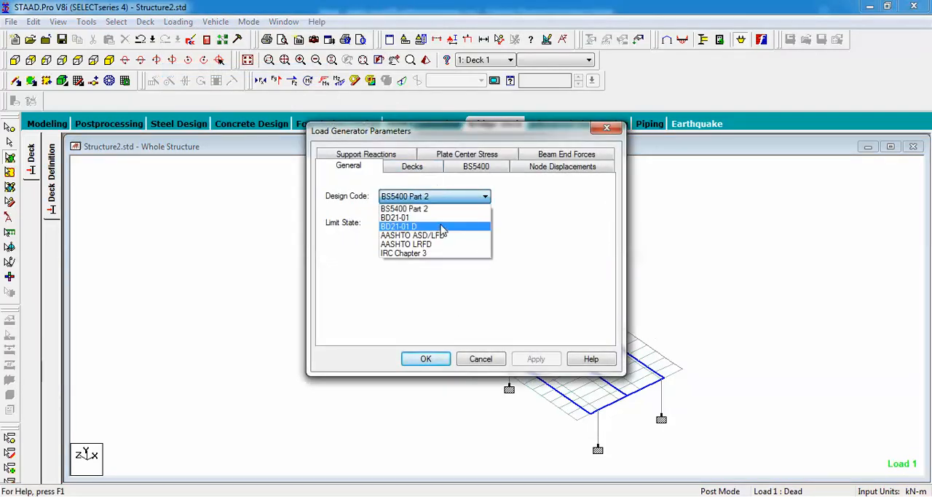
pyautogui.click(423, 253)
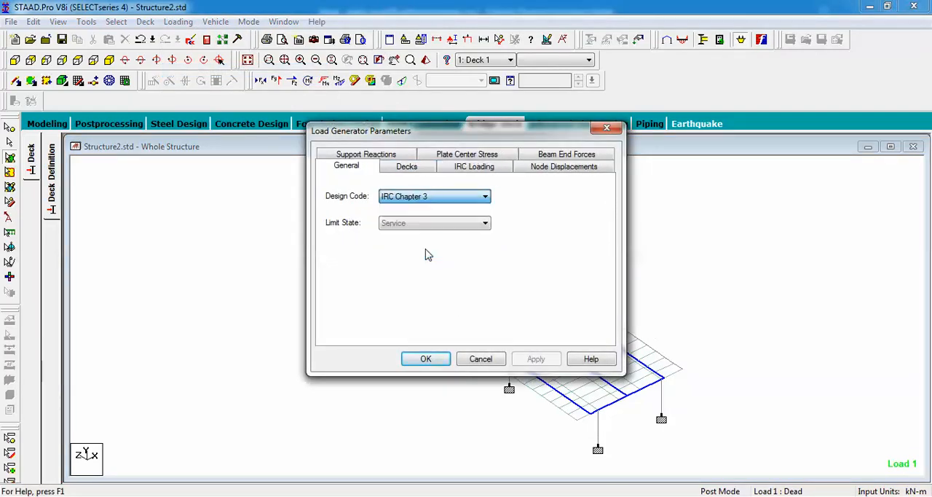
# Check the load generator's decks and set the IRC loading class to Class 70R Loading
pyautogui.click(411, 169)
pyautogui.click(472, 171)
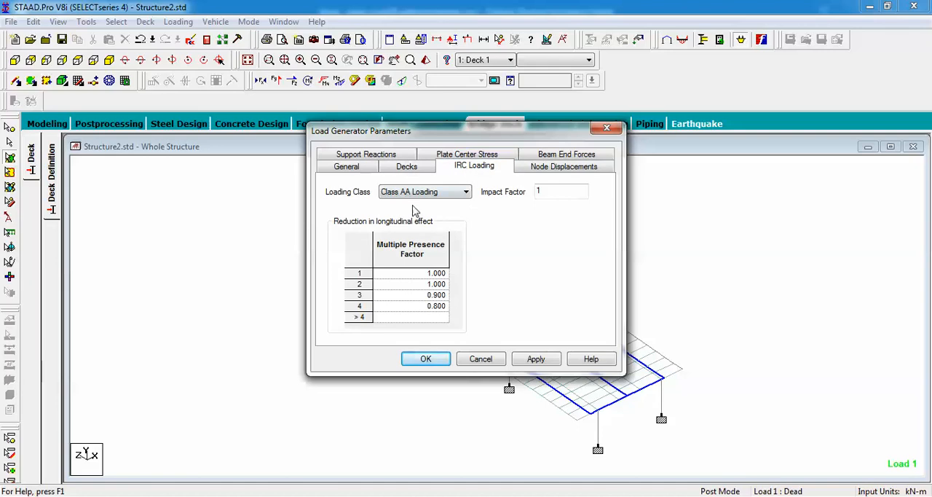
pyautogui.click(453, 193)
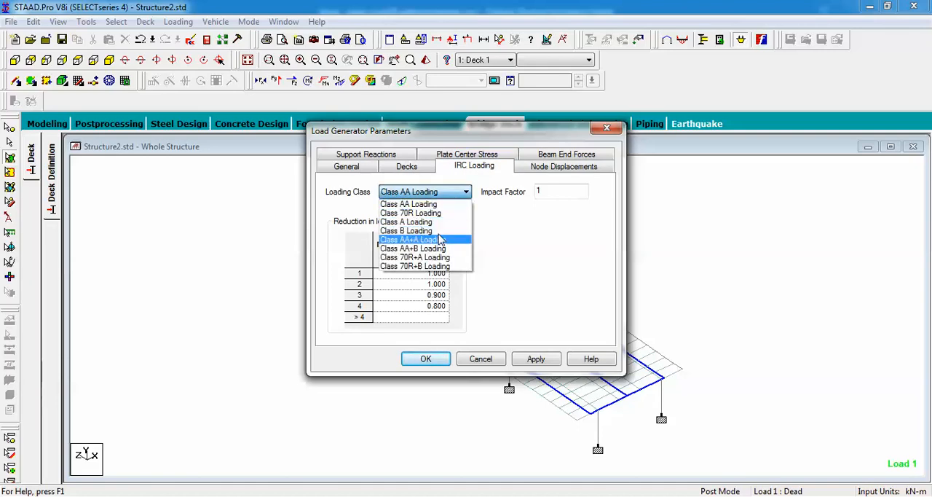
pyautogui.click(439, 213)
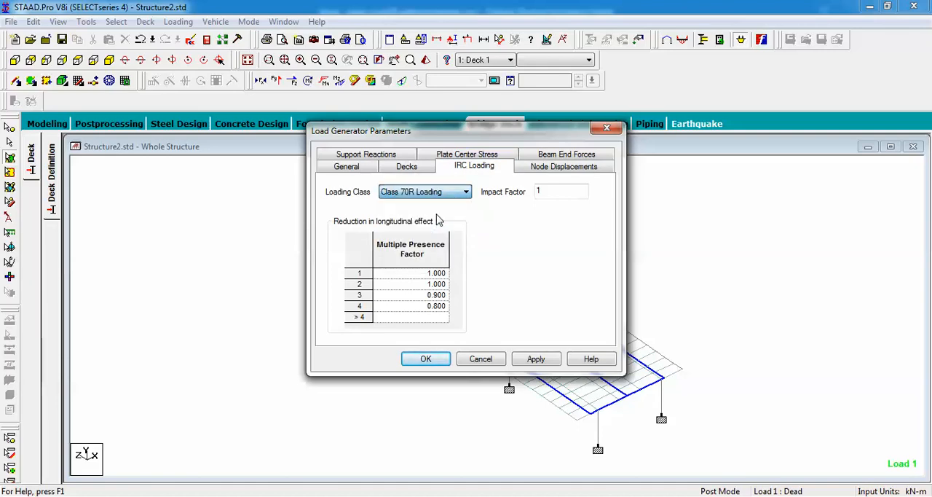
# Add a node displacement entry for node 62 with displacement Y and effect -ve, consulting the Notepad notes
pyautogui.click(557, 167)
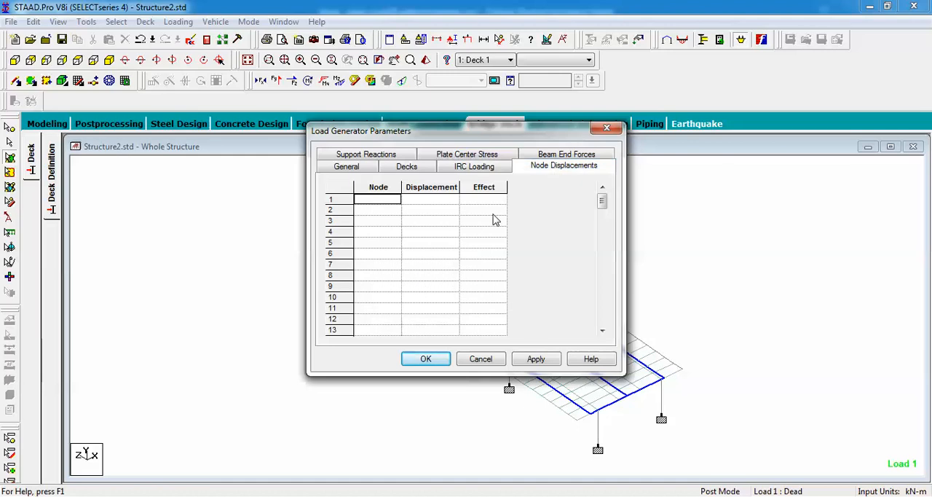
pyautogui.click(385, 204)
pyautogui.click(445, 495)
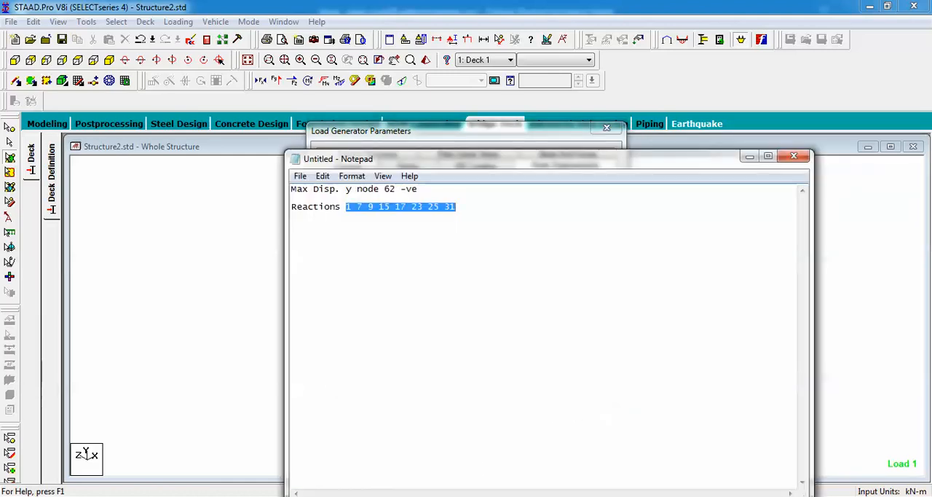
pyautogui.click(453, 496)
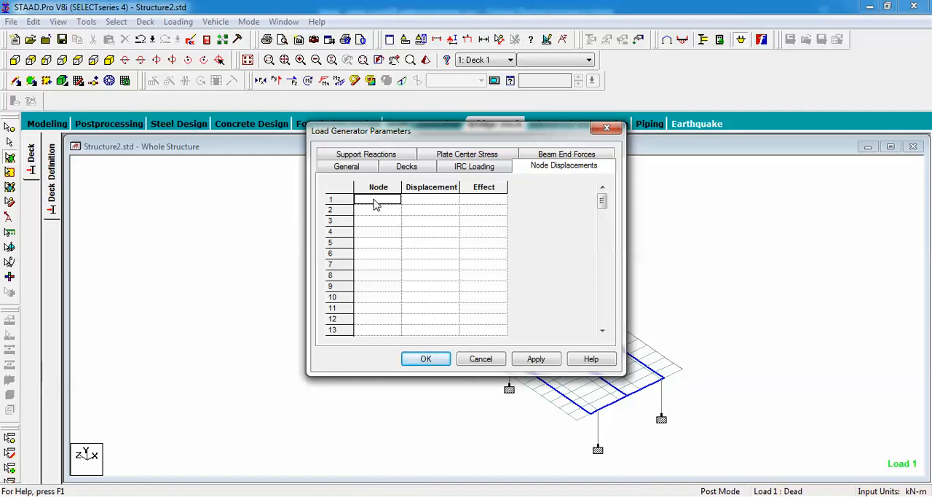
pyautogui.click(375, 199)
pyautogui.write('62')
pyautogui.click(432, 205)
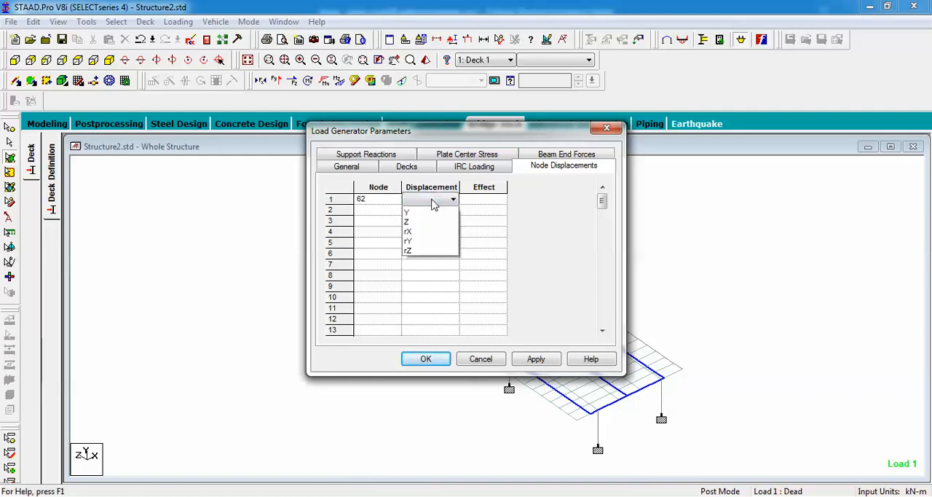
pyautogui.click(435, 220)
pyautogui.click(476, 203)
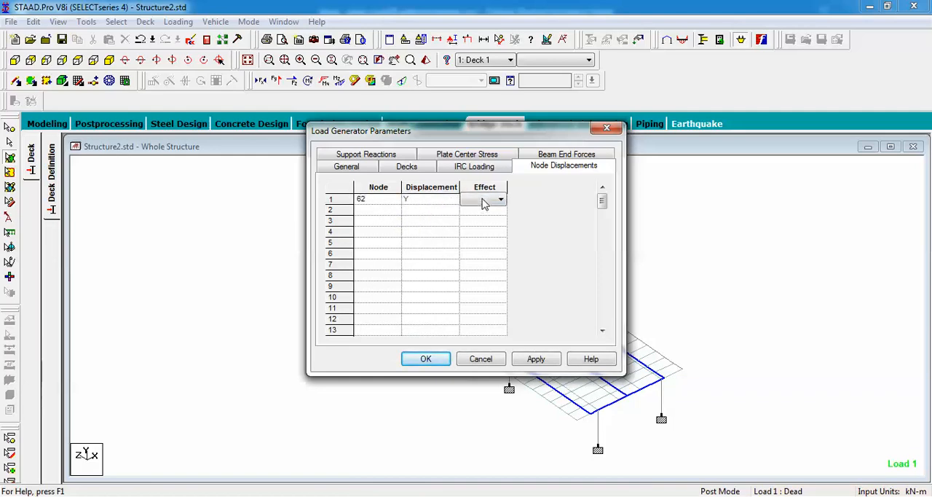
pyautogui.click(501, 200)
pyautogui.click(486, 222)
# Open the load generator's support reaction settings and place the Notepad notes beside them for reference
pyautogui.hotkey('alt', 'Tab')
pyautogui.moveTo(460, 161); pyautogui.dragTo(481, 302)
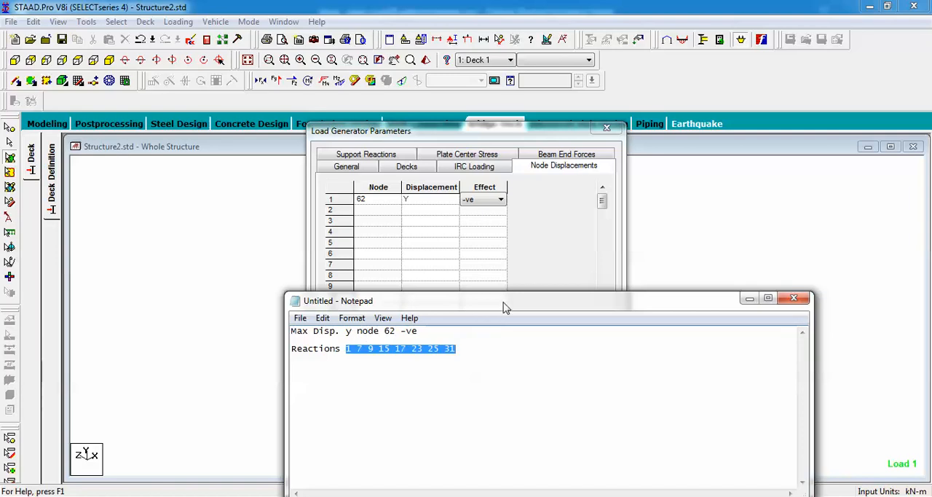
pyautogui.moveTo(504, 304); pyautogui.dragTo(504, 334)
pyautogui.click(378, 156)
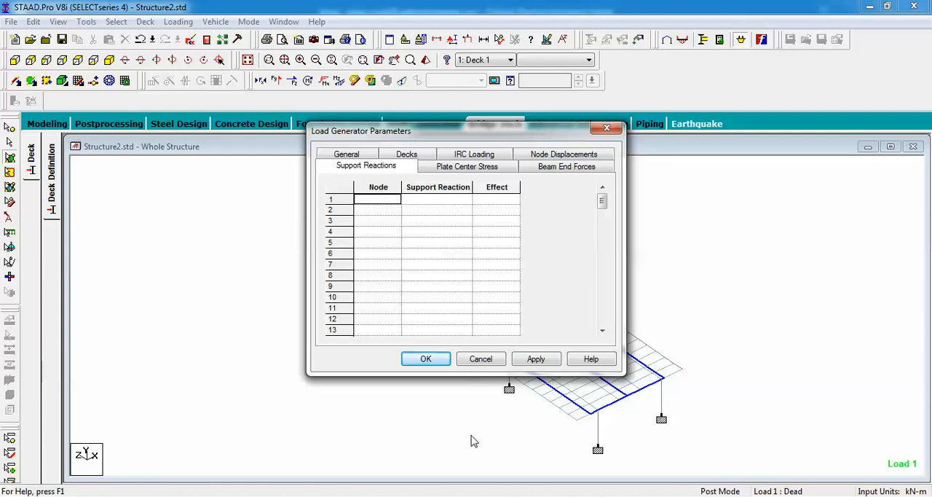
pyautogui.click(469, 496)
pyautogui.moveTo(511, 336); pyautogui.dragTo(761, 222)
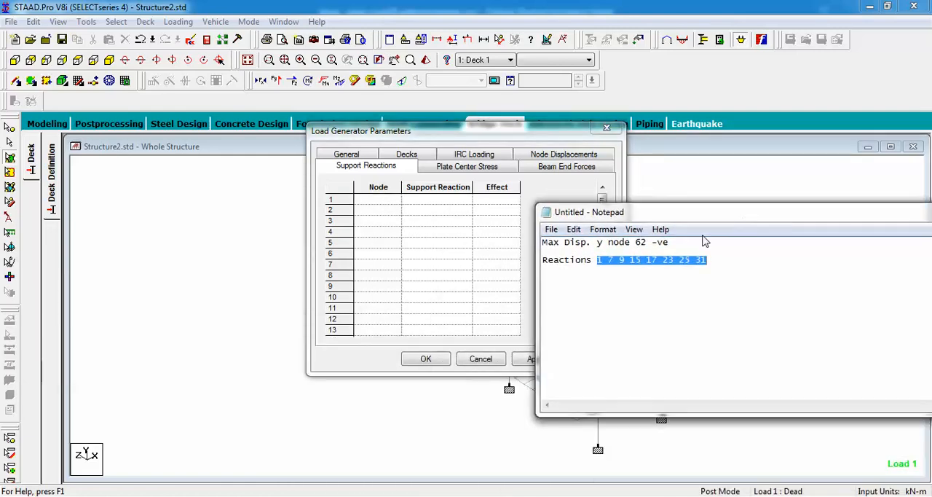
# Enter nodes 1, 7, 9 and 15 in the first four support reaction rows, checking the Notepad list
pyautogui.click(378, 202)
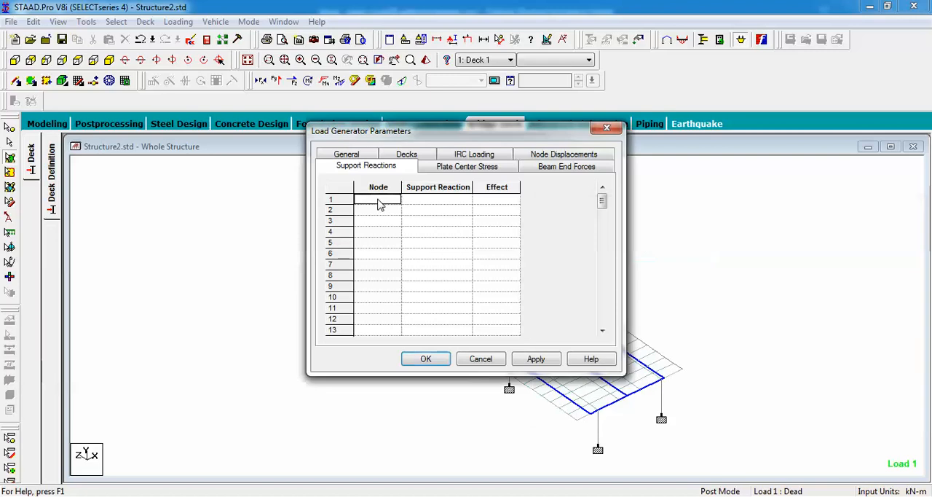
pyautogui.write('1')
pyautogui.click(380, 210)
pyautogui.write('7')
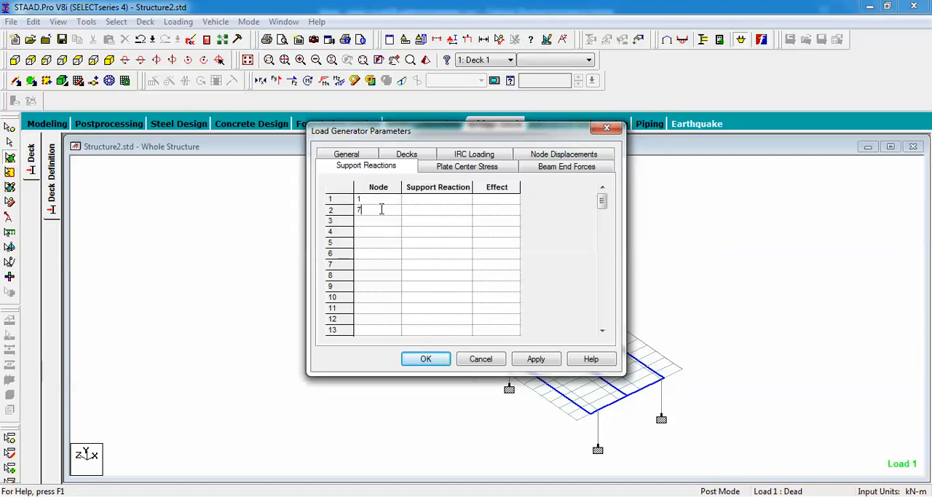
pyautogui.click(381, 221)
pyautogui.write('9')
pyautogui.click(377, 233)
pyautogui.write('15')
pyautogui.hotkey('alt', 'Tab')
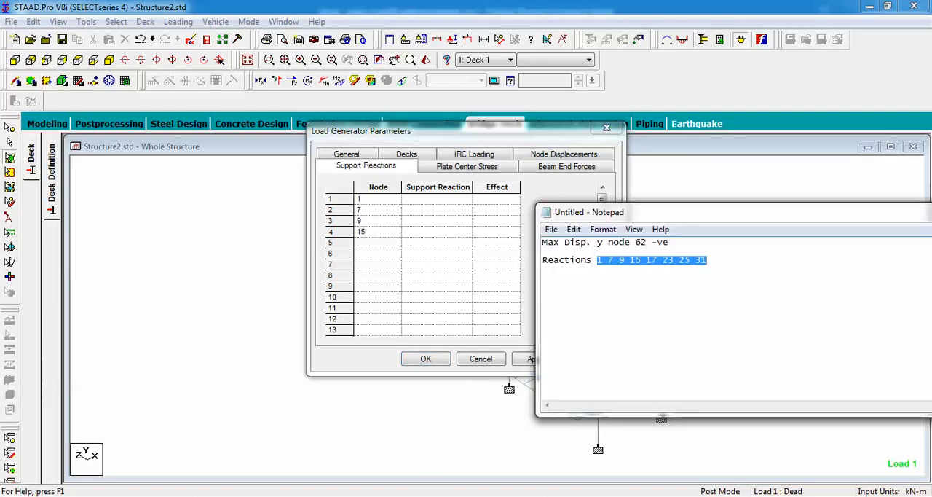
pyautogui.hotkey('alt', 'Tab')
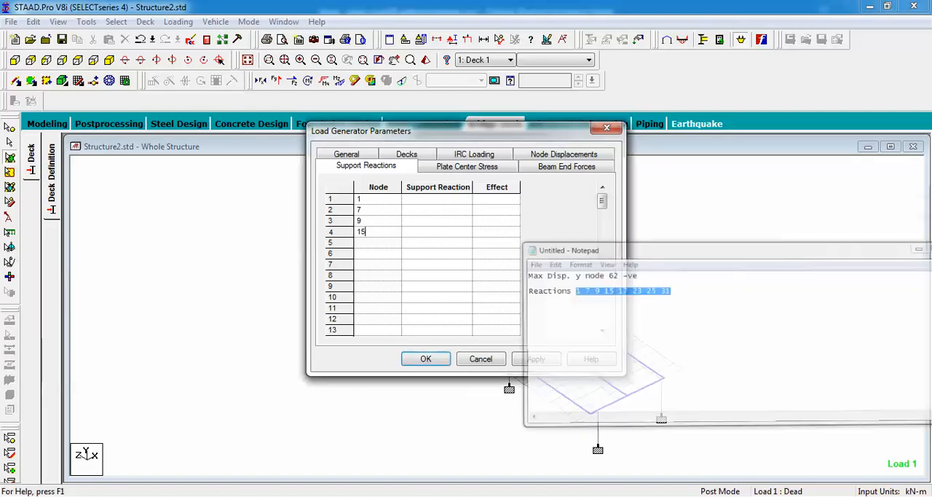
# Add nodes 17, 23, 25 and 31 to support reaction rows 5 to 8, following the Notepad list
pyautogui.click(369, 243)
pyautogui.write('17')
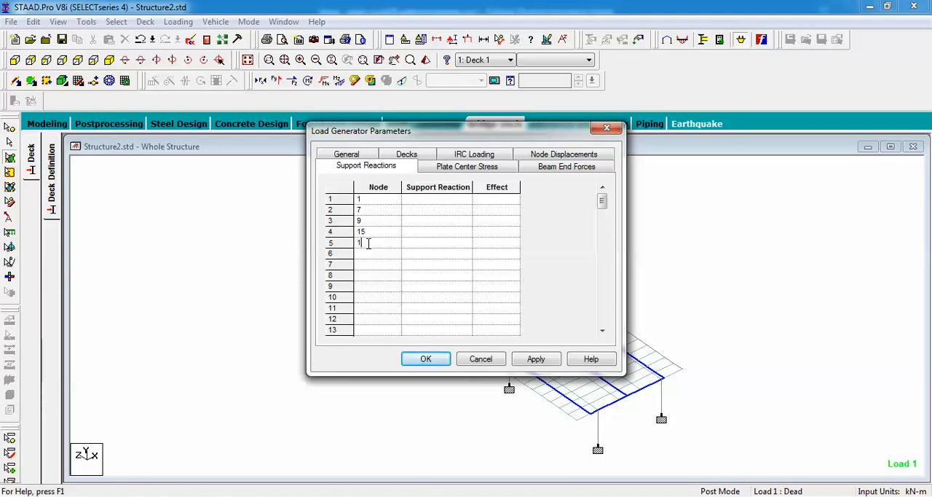
pyautogui.click(368, 264)
pyautogui.click(367, 254)
pyautogui.write('23')
pyautogui.click(367, 264)
pyautogui.write('25')
pyautogui.hotkey('alt', 'Tab')
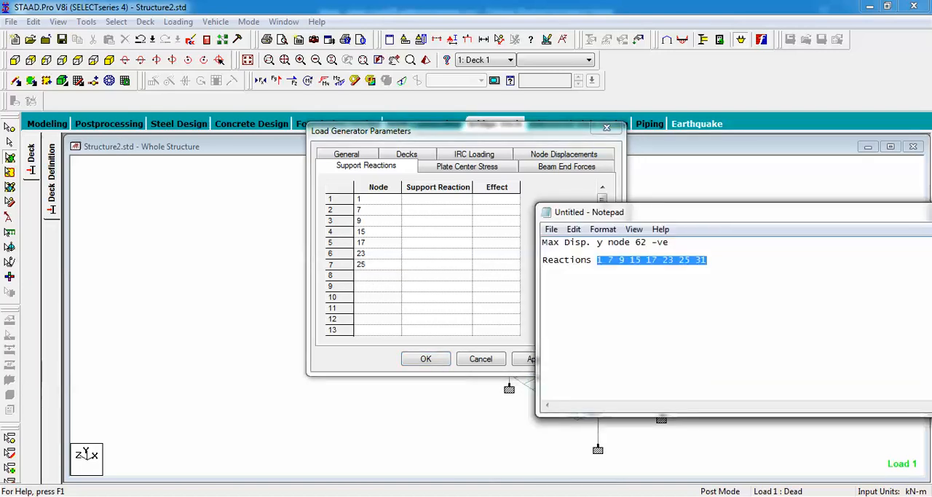
pyautogui.hotkey('alt', 'Tab')
pyautogui.click(380, 276)
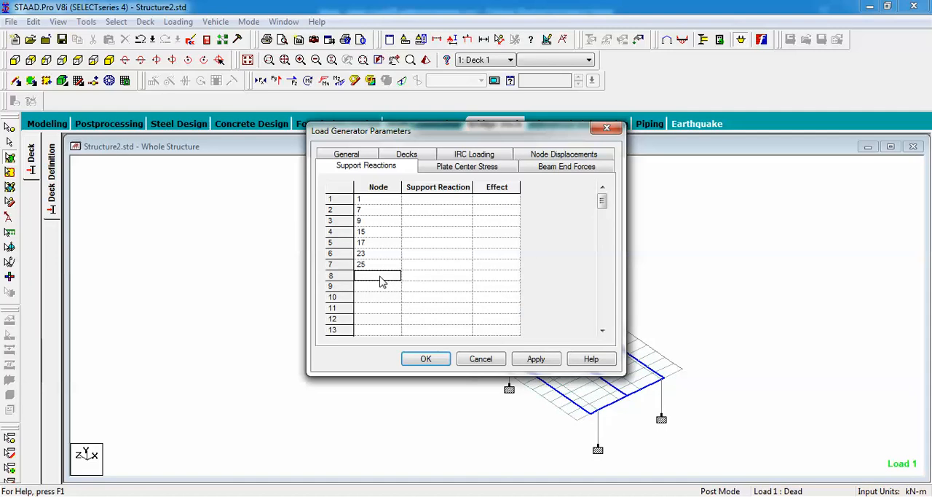
pyautogui.write('31')
# Set the support reaction to FY for nodes 1, 7, 9 and 15
pyautogui.click(446, 201)
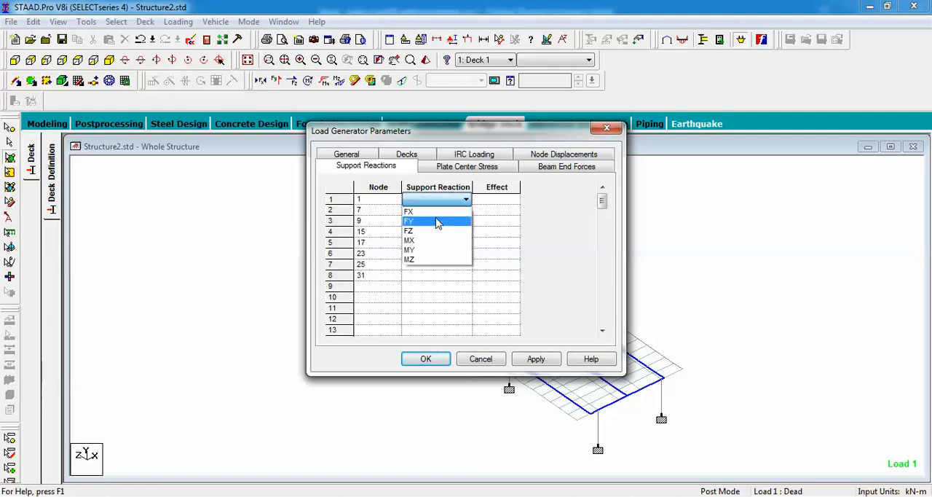
pyautogui.click(439, 220)
pyautogui.click(450, 211)
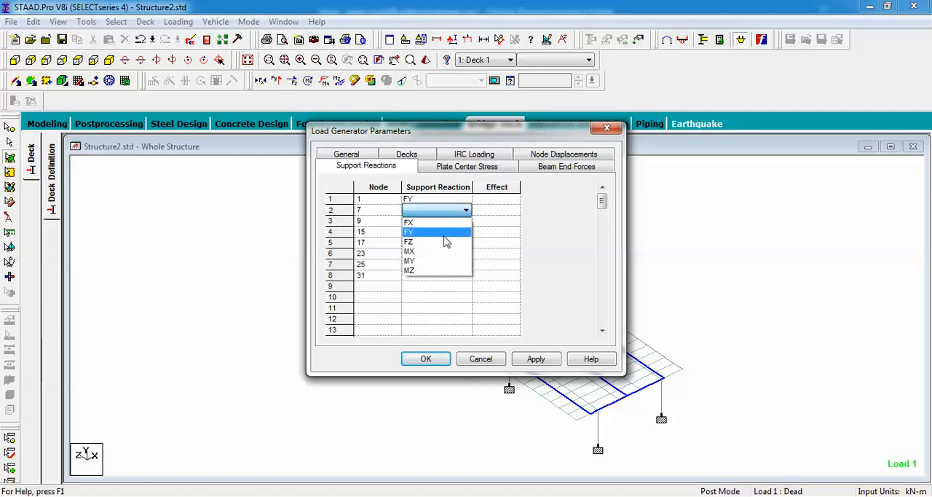
pyautogui.click(448, 230)
pyautogui.click(451, 221)
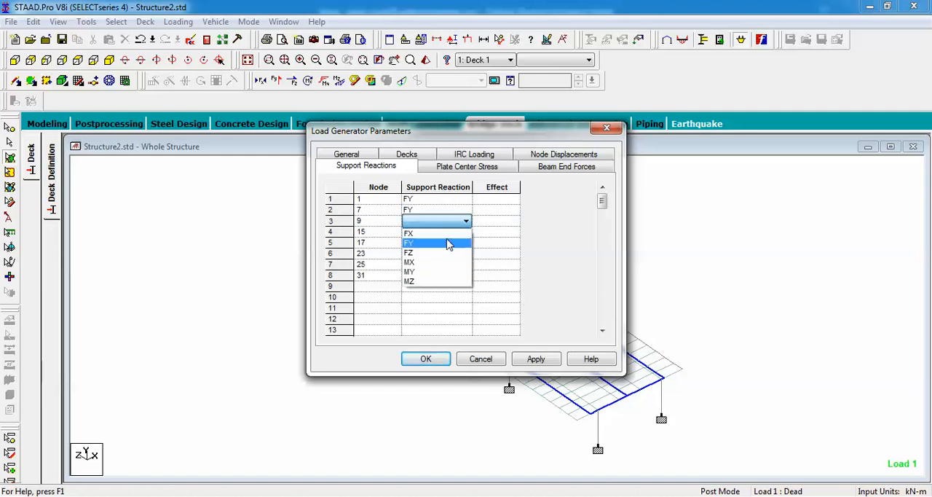
pyautogui.click(450, 242)
pyautogui.click(448, 232)
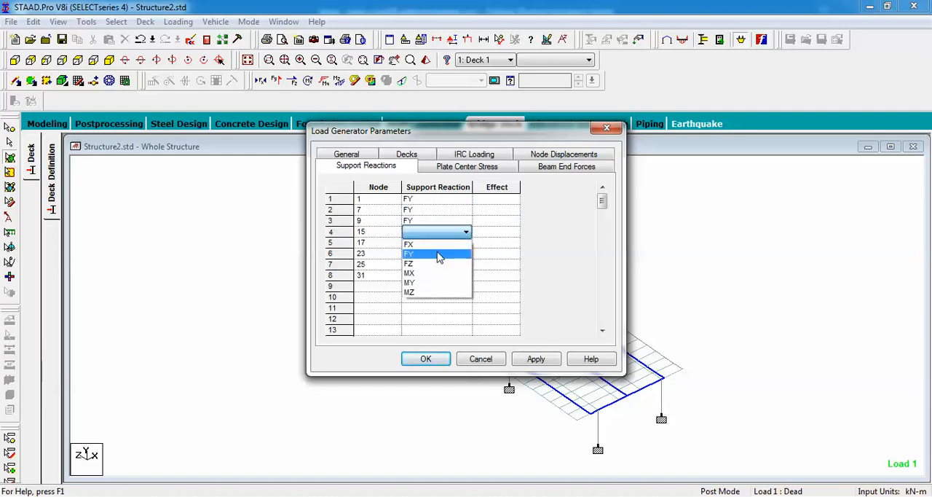
pyautogui.click(444, 253)
# Set the support reaction to FY for nodes 17, 23, 25 and 31
pyautogui.click(442, 244)
pyautogui.click(442, 247)
pyautogui.click(440, 265)
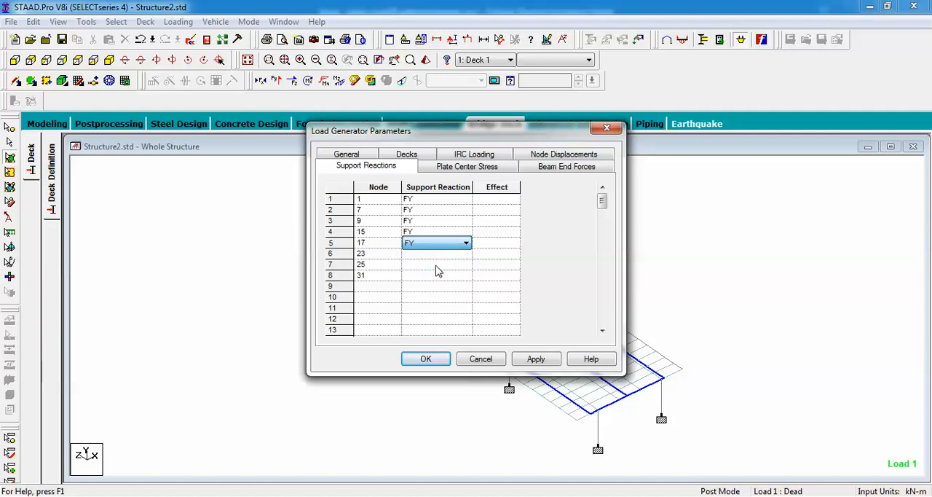
pyautogui.click(440, 254)
pyautogui.click(439, 276)
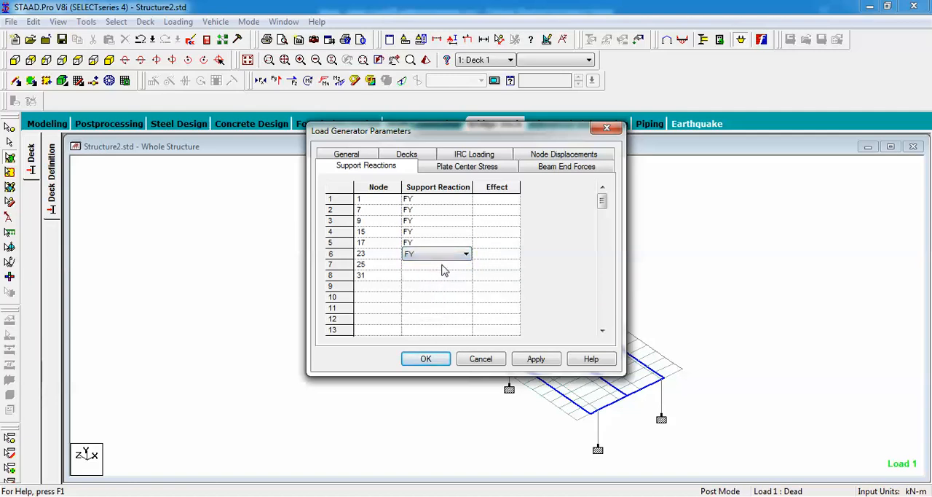
pyautogui.click(441, 264)
pyautogui.click(433, 286)
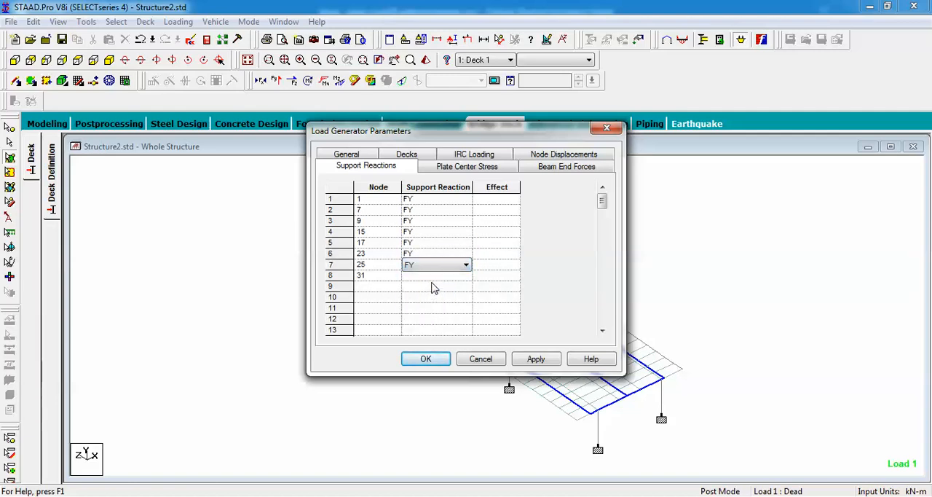
pyautogui.click(434, 278)
pyautogui.click(431, 298)
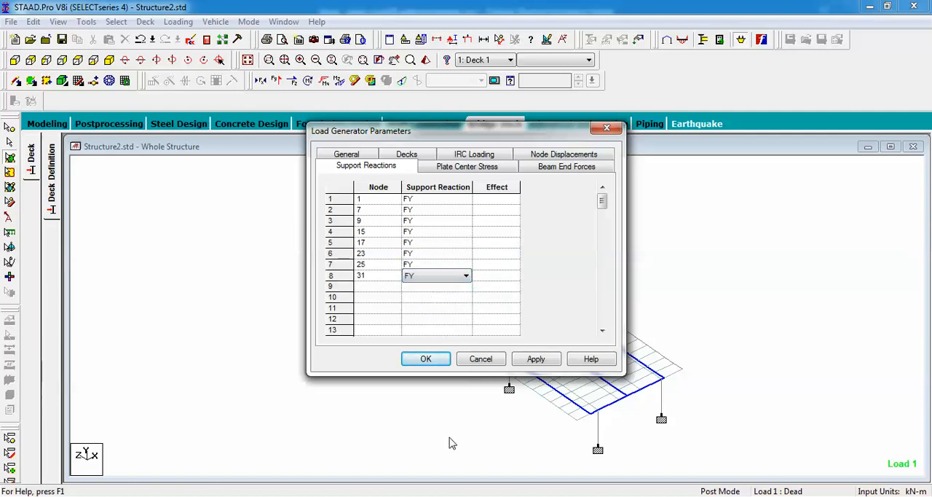
# Minimise the Notepad notes and set the effect to +ve for the reactions at nodes 1, 7, 9 and 15
pyautogui.hotkey('alt', 'Tab')
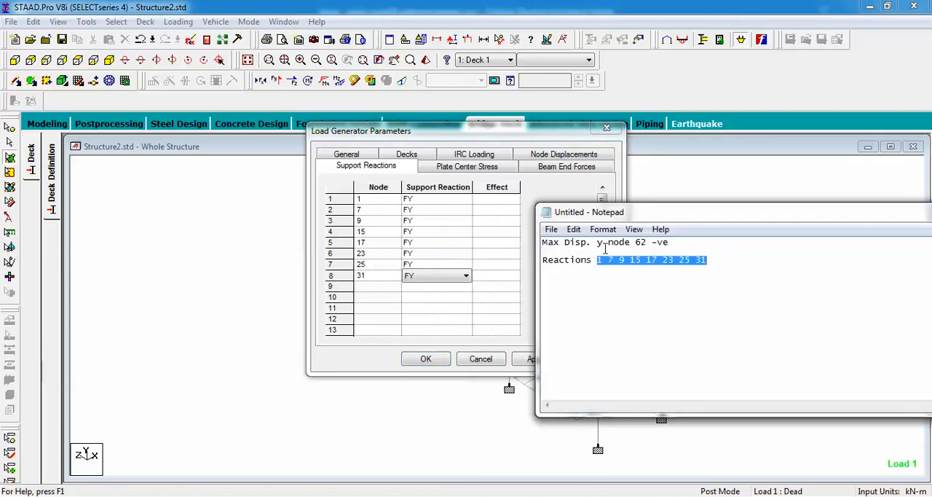
pyautogui.click(639, 337)
pyautogui.moveTo(721, 218); pyautogui.dragTo(567, 289)
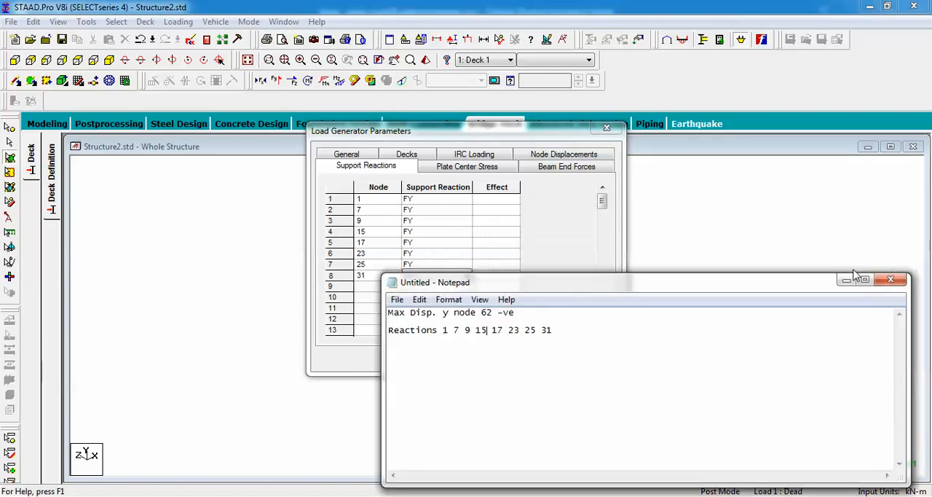
pyautogui.click(847, 280)
pyautogui.click(501, 200)
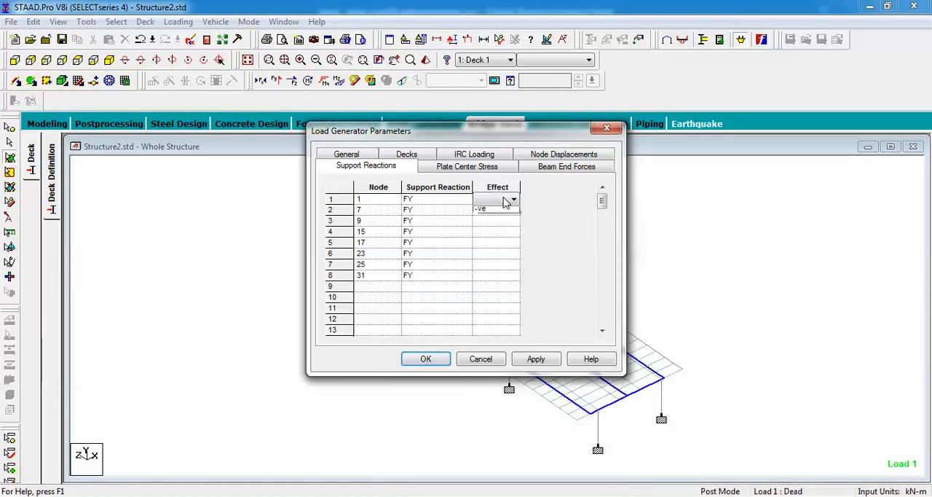
pyautogui.click(501, 212)
pyautogui.click(501, 210)
pyautogui.click(502, 222)
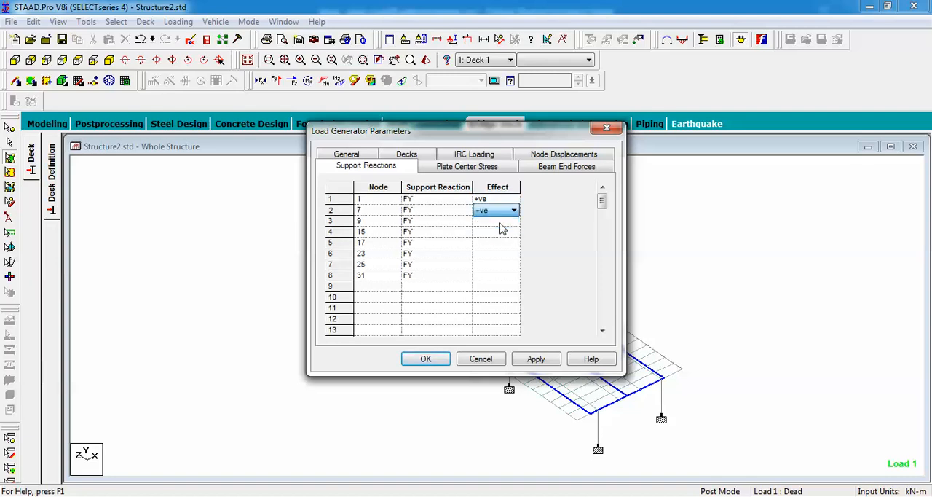
pyautogui.click(501, 221)
pyautogui.click(501, 233)
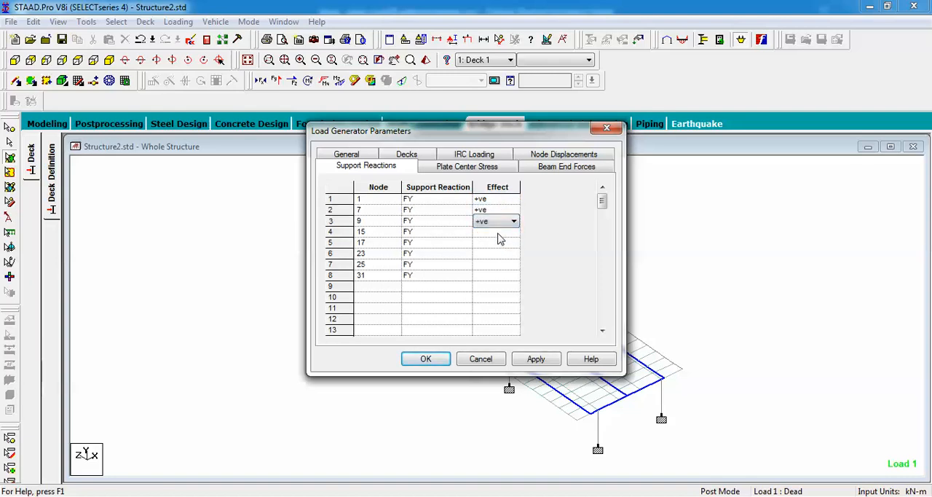
pyautogui.click(500, 232)
pyautogui.click(498, 246)
# Set the effect to +ve for nodes 17, 23, 25 and 31, then apply the parameters and generate the loading
pyautogui.click(499, 243)
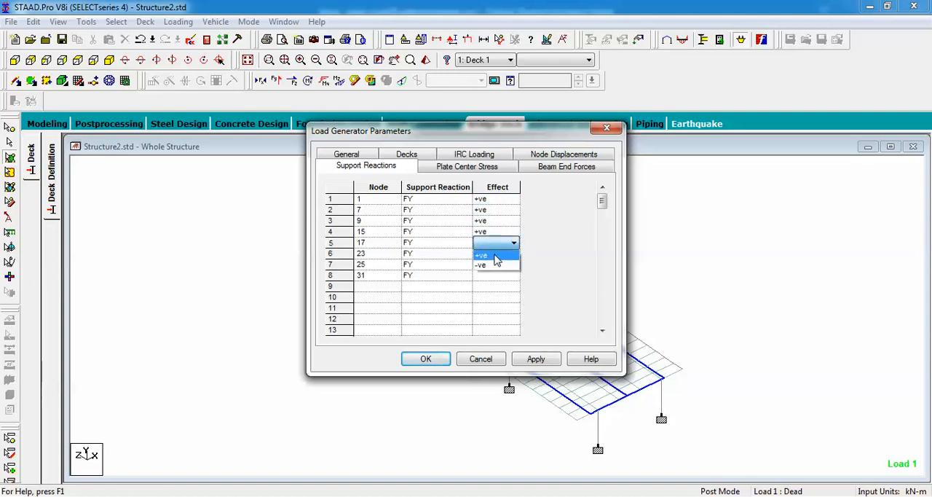
pyautogui.click(496, 255)
pyautogui.click(495, 254)
pyautogui.click(493, 264)
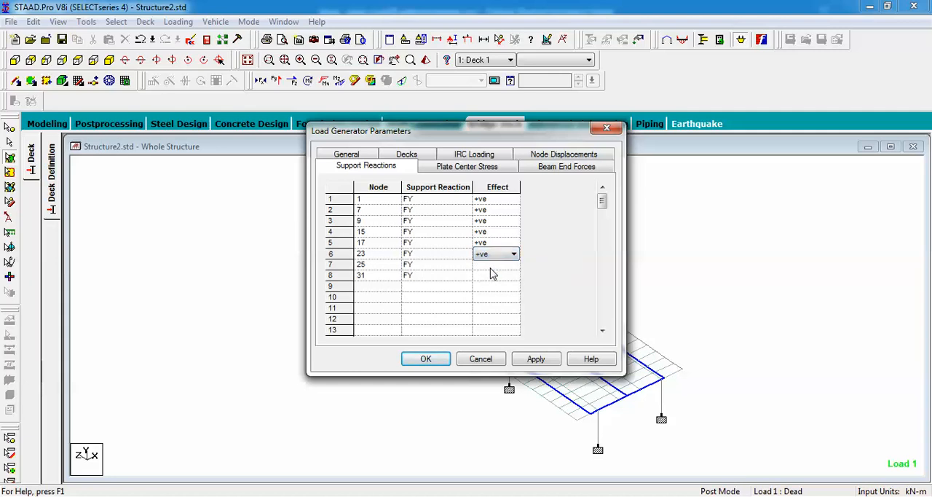
pyautogui.click(492, 266)
pyautogui.click(482, 277)
pyautogui.click(490, 276)
pyautogui.click(491, 277)
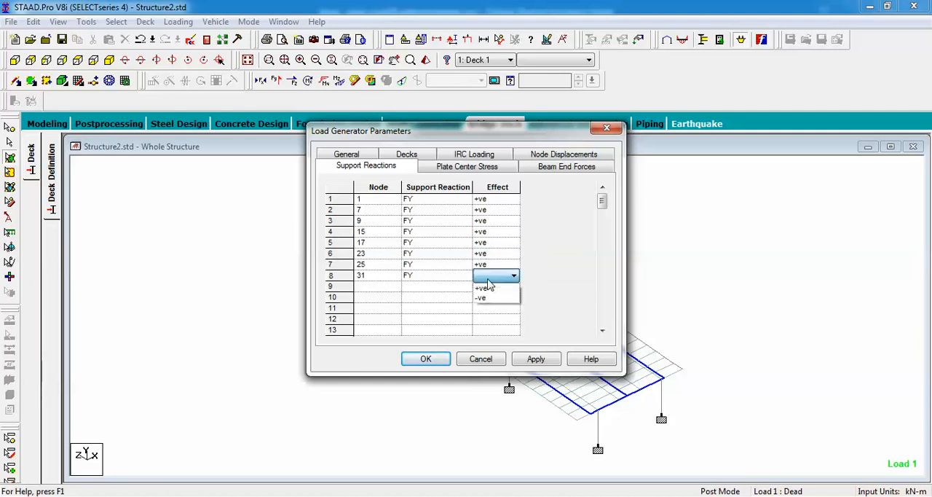
pyautogui.click(487, 289)
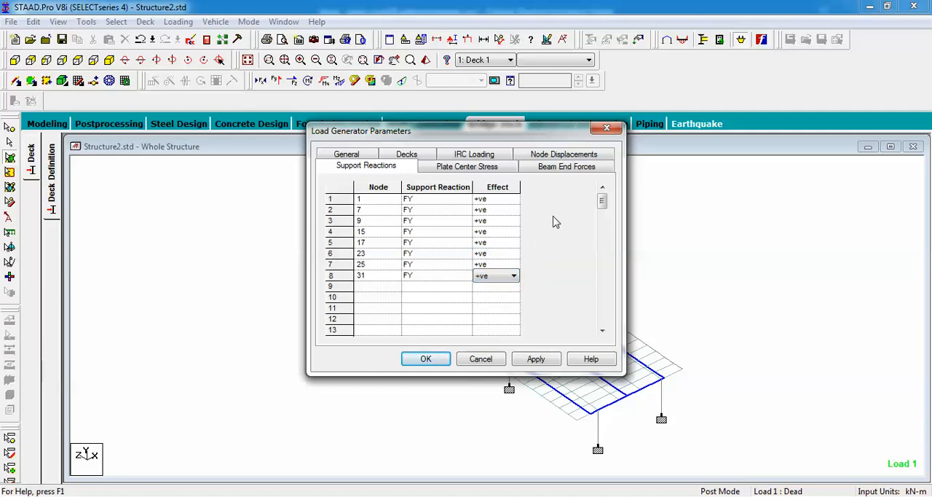
pyautogui.click(536, 359)
pyautogui.click(437, 361)
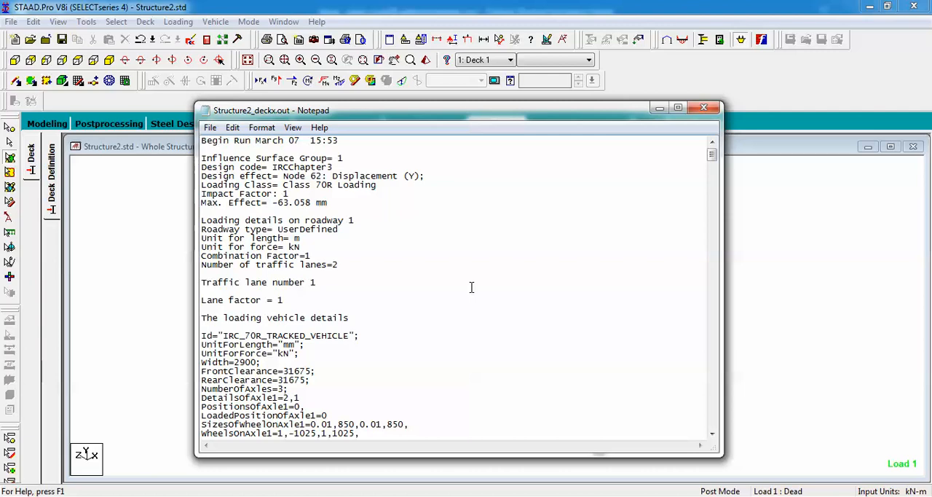
# Examine the deck load generation results file for the maximum effect and vehicle position of each influence surface group, then close it
pyautogui.scroll(-18, 393, 305)
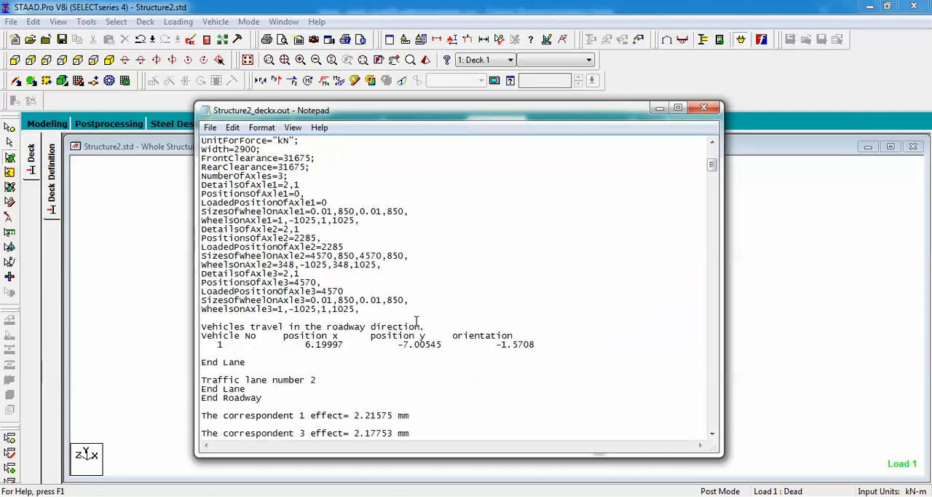
pyautogui.scroll(-20, 408, 314)
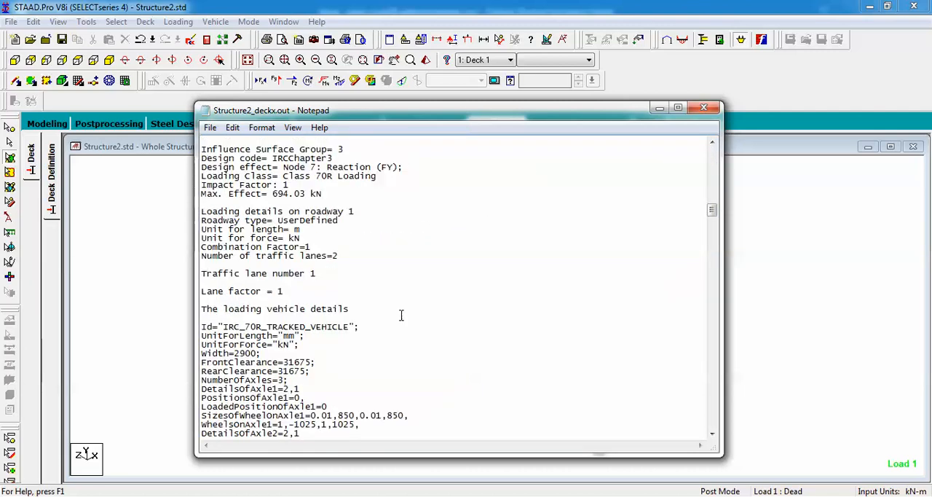
pyautogui.scroll(-20, 402, 318)
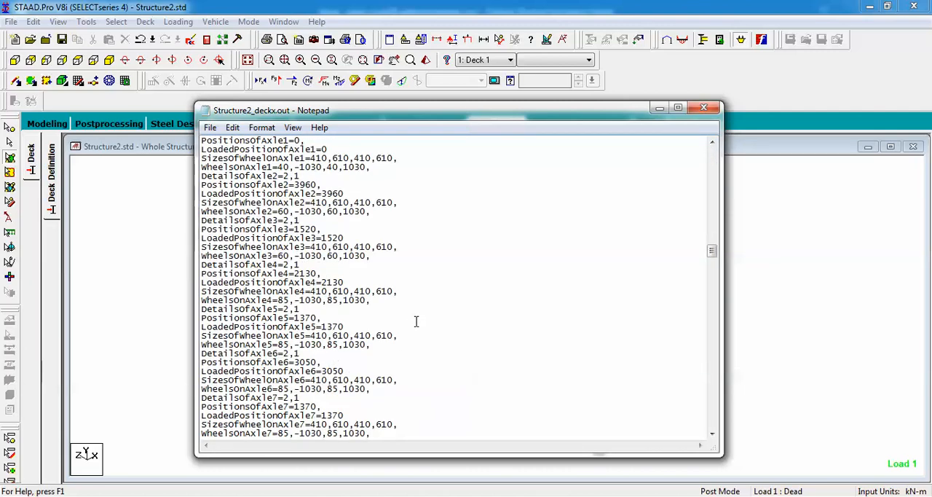
pyautogui.scroll(-20, 417, 320)
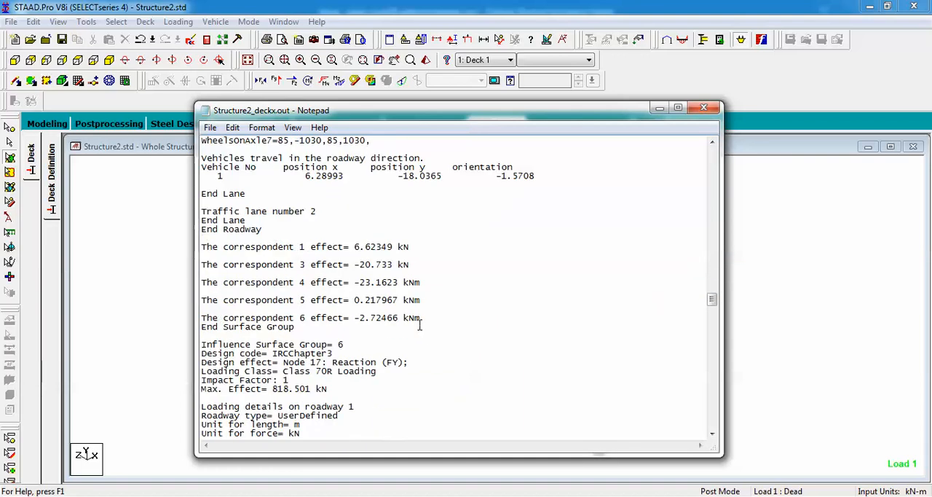
pyautogui.scroll(-20, 419, 325)
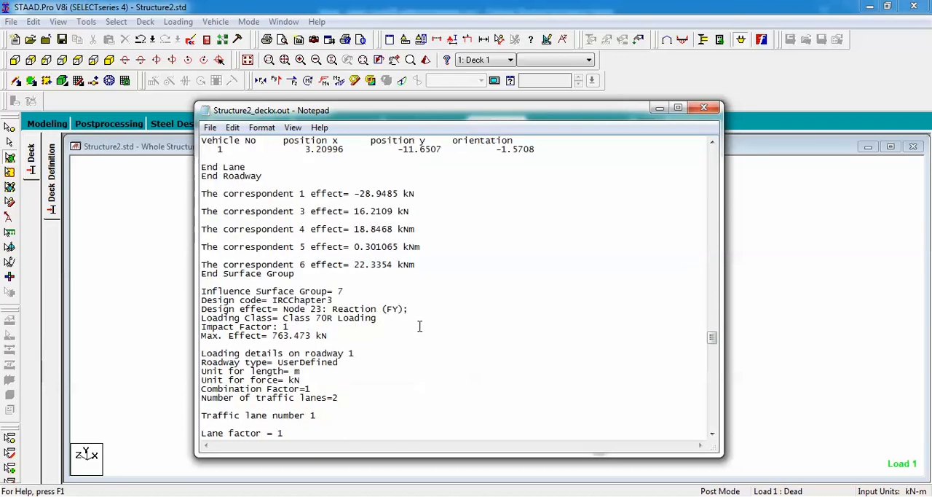
pyautogui.scroll(-20, 420, 326)
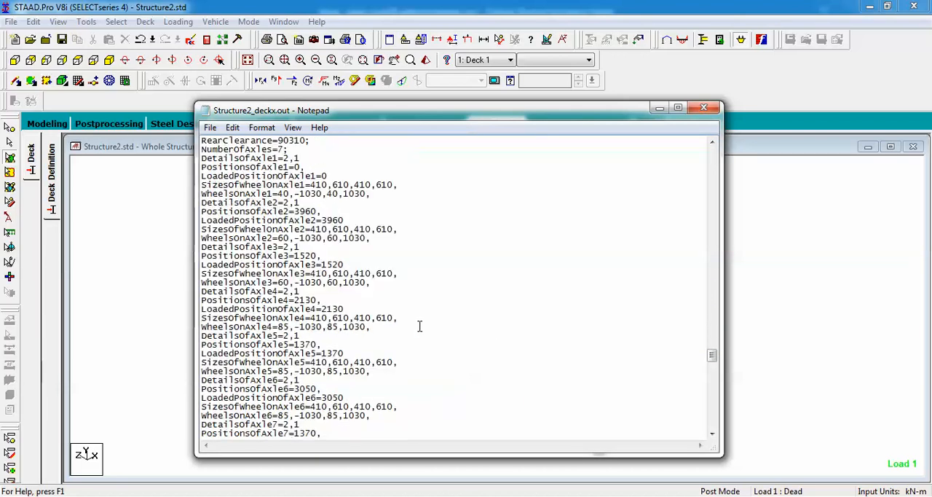
pyautogui.scroll(-20, 420, 327)
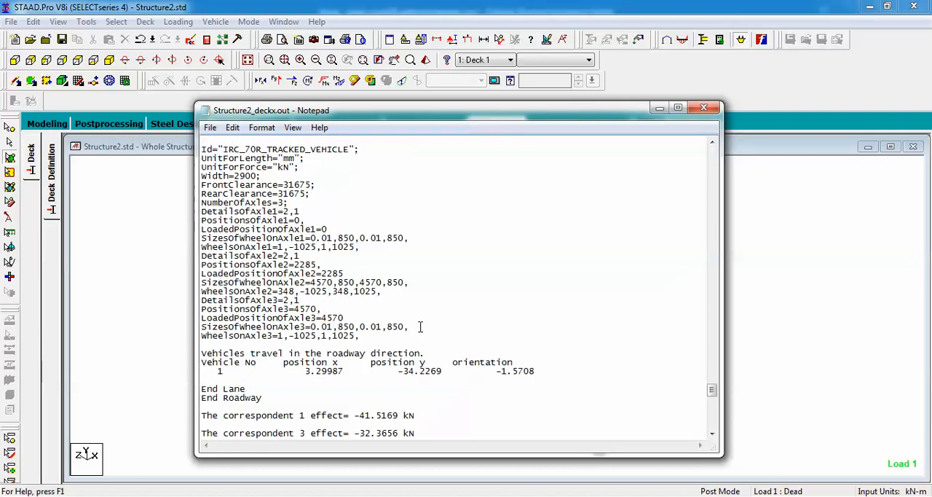
pyautogui.scroll(-20, 419, 326)
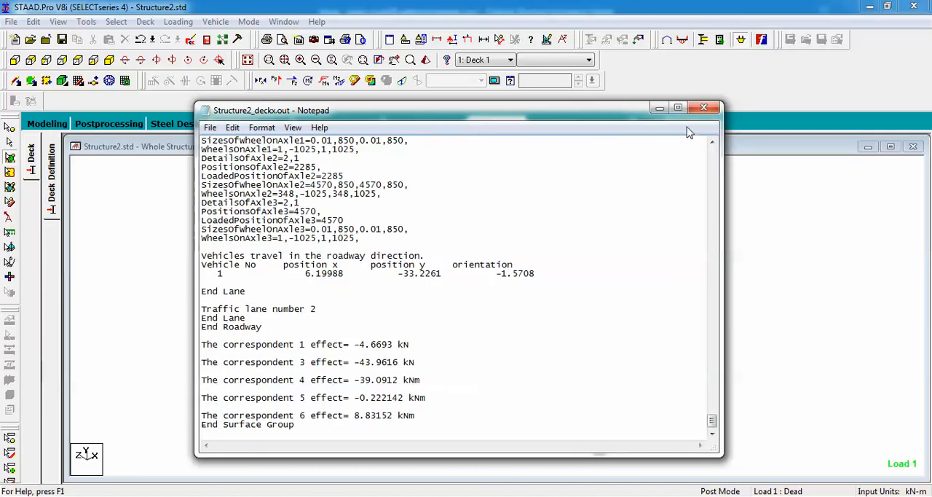
pyautogui.click(703, 108)
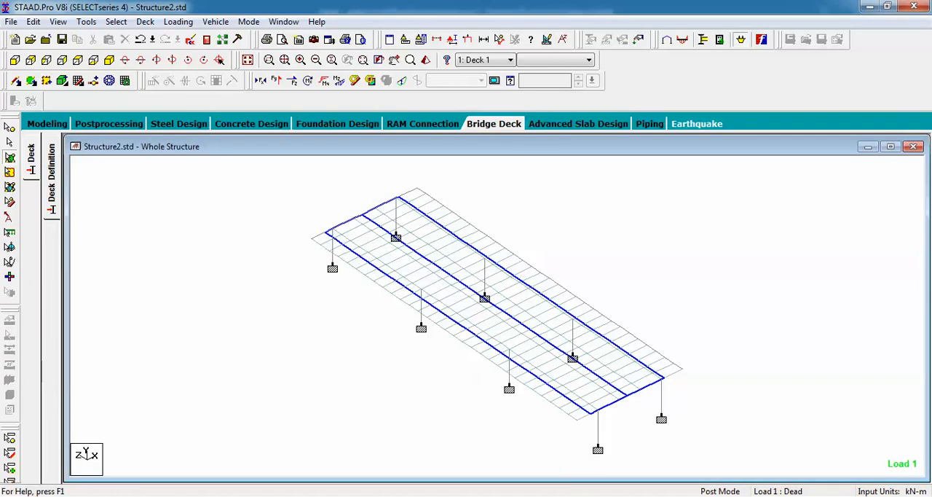
pyautogui.click(765, 494)
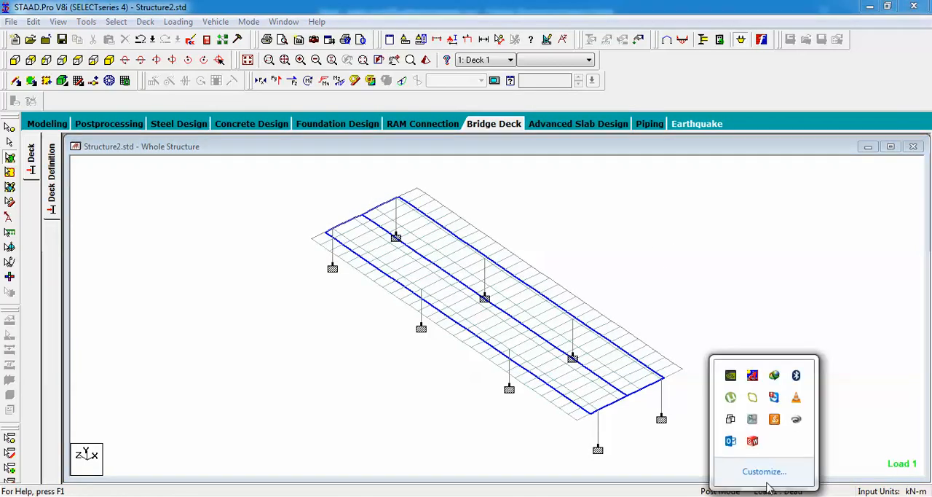
pyautogui.click(756, 422)
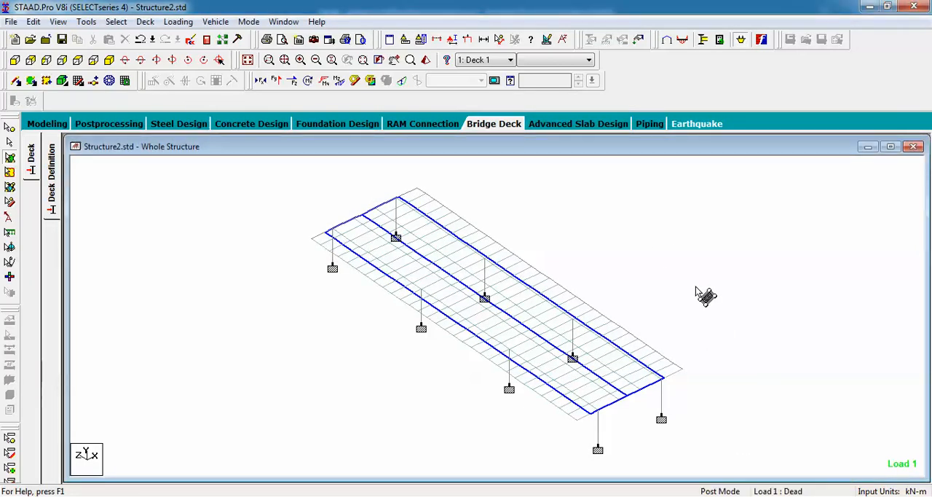
# Create the generated Class 70R loading in the STAAD model and acknowledge the completed load generation
pyautogui.click(180, 22)
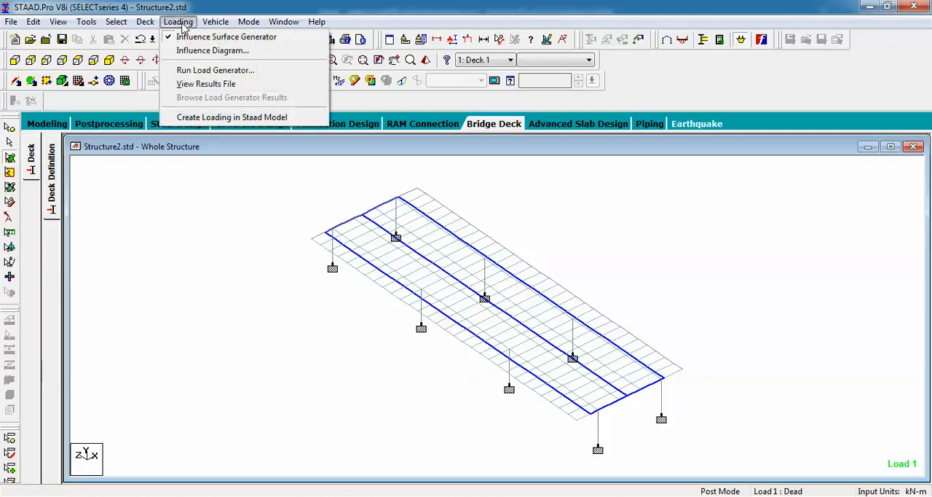
pyautogui.click(211, 122)
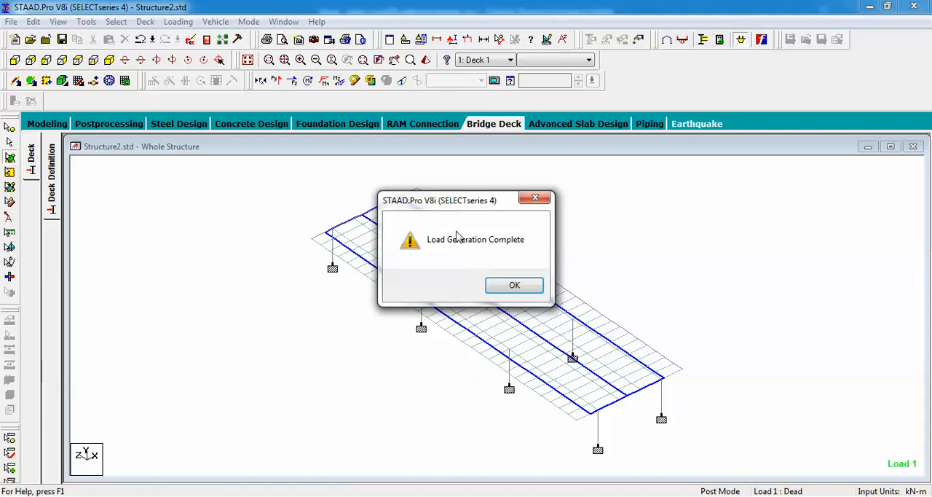
pyautogui.click(516, 285)
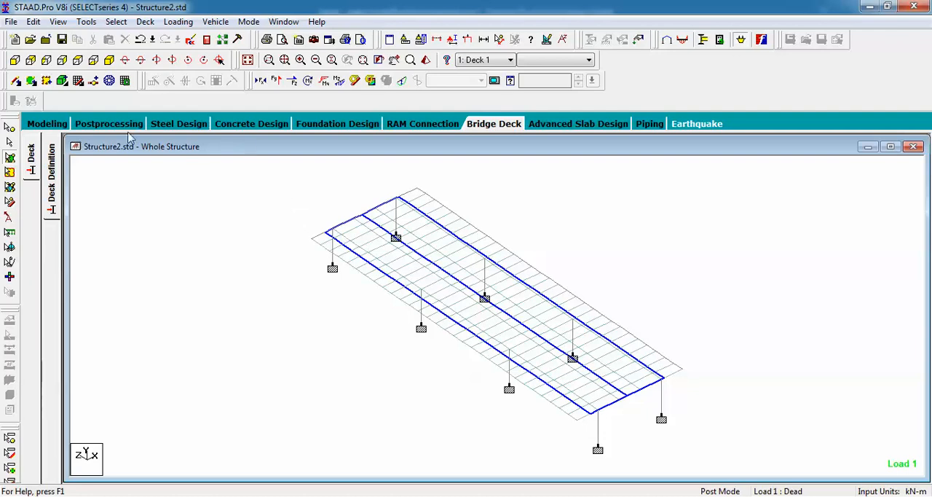
# Return to Modeling mode and expand the load cases details in Load & Definition, selecting the Dead load case
pyautogui.click(46, 124)
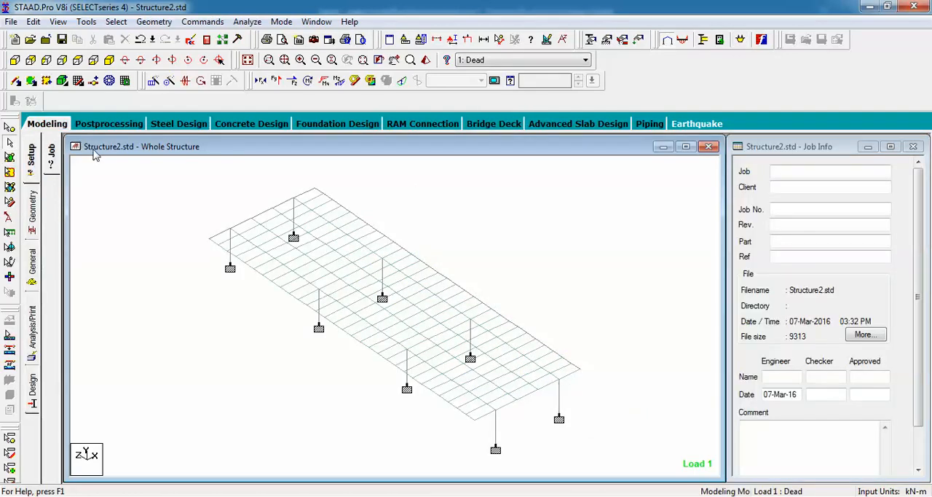
pyautogui.click(32, 261)
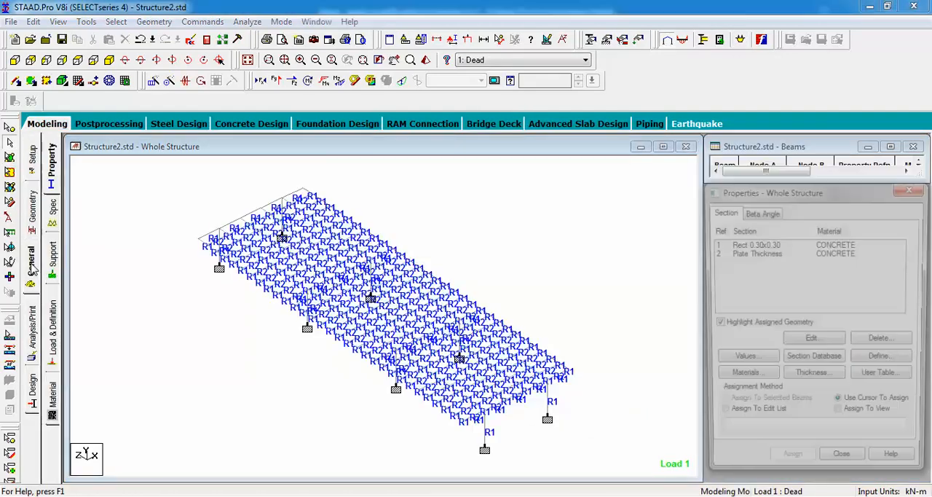
pyautogui.click(54, 350)
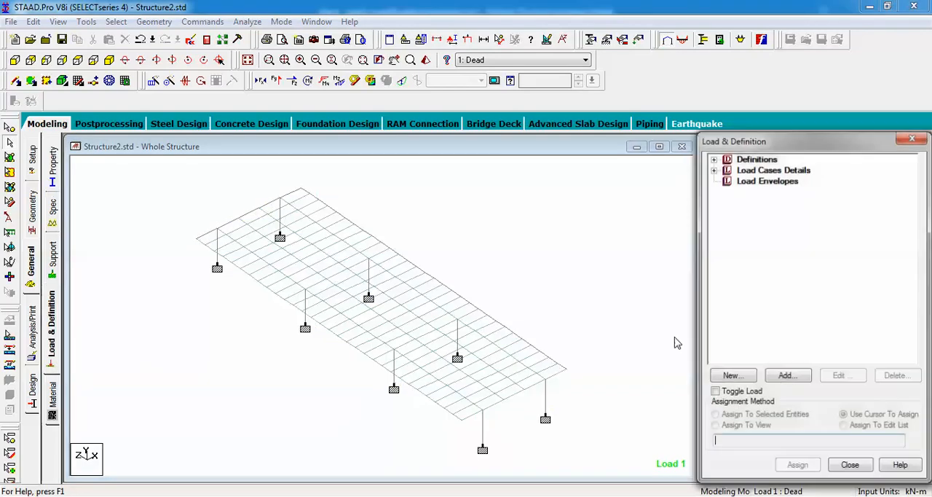
pyautogui.click(714, 170)
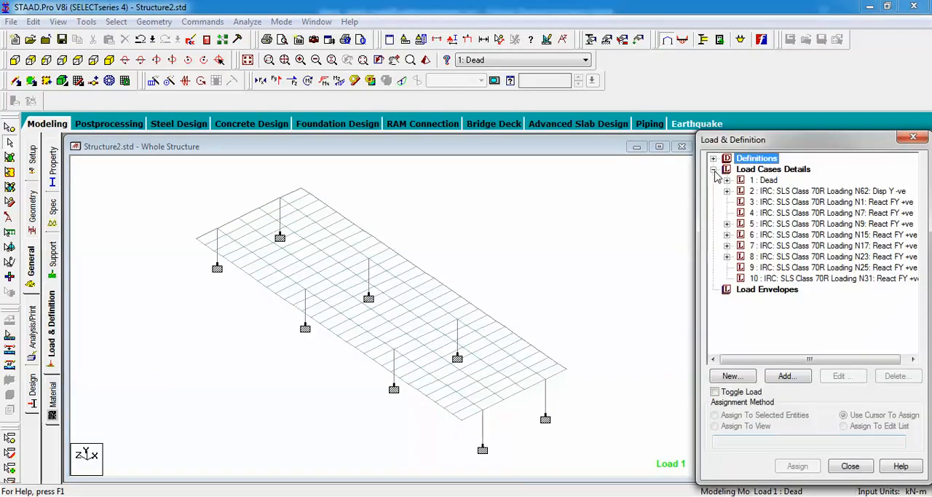
pyautogui.click(761, 181)
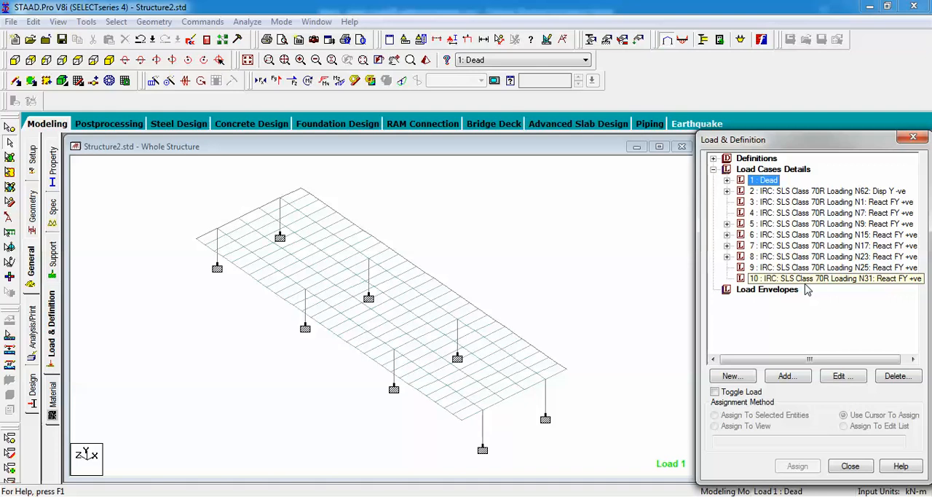
# Run the analysis despite the empty load cases and stay in Modeling Mode when it finishes
pyautogui.click(248, 22)
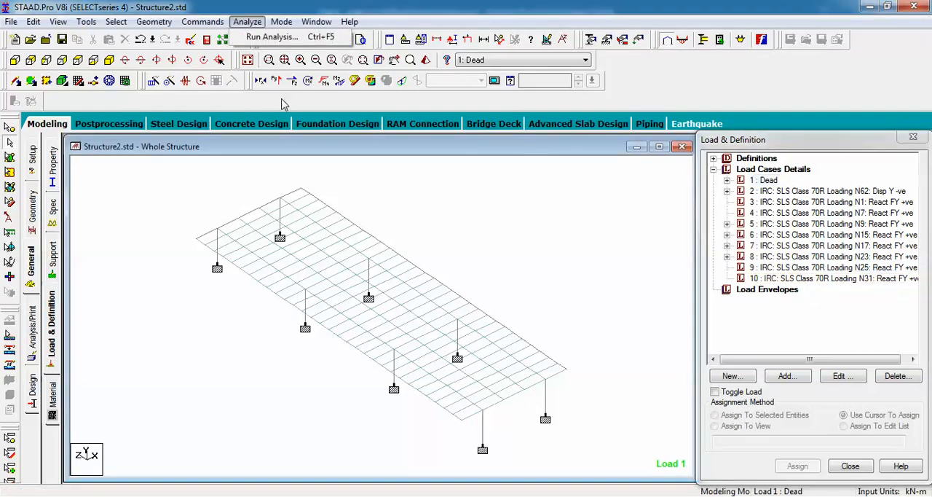
pyautogui.click(273, 38)
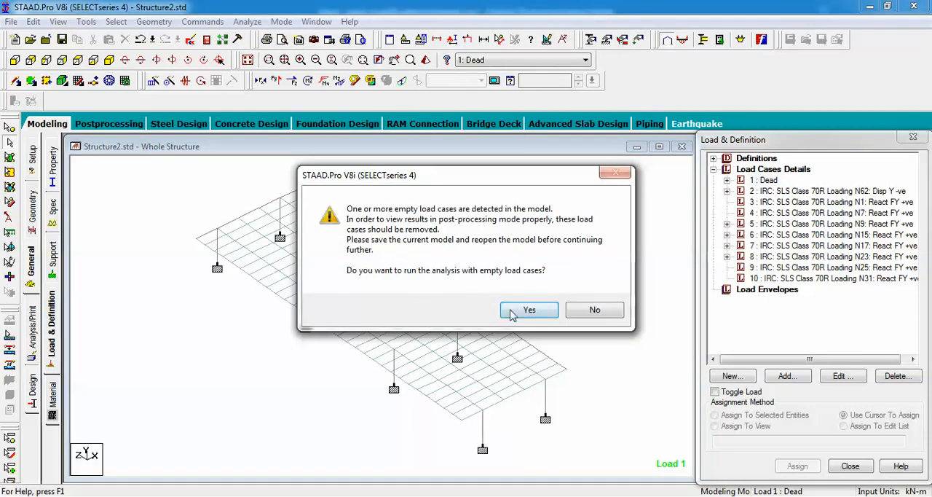
pyautogui.click(527, 310)
pyautogui.click(402, 288)
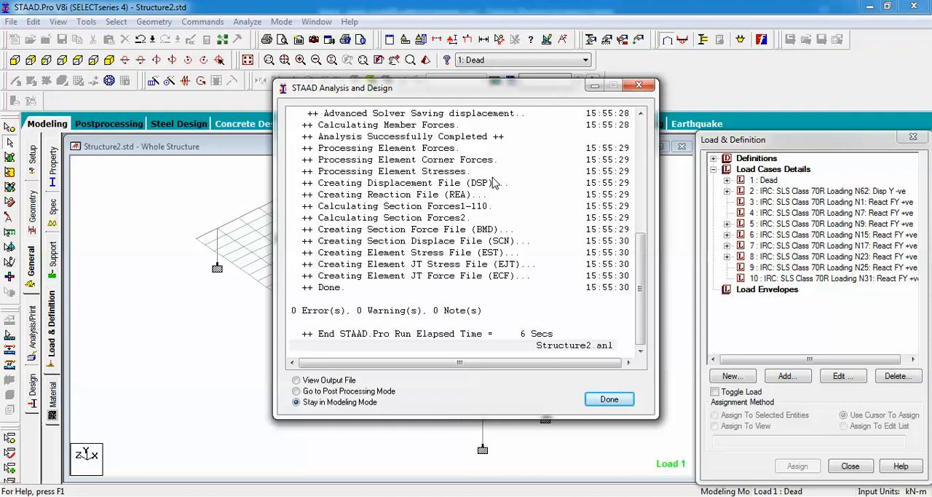
pyautogui.click(607, 400)
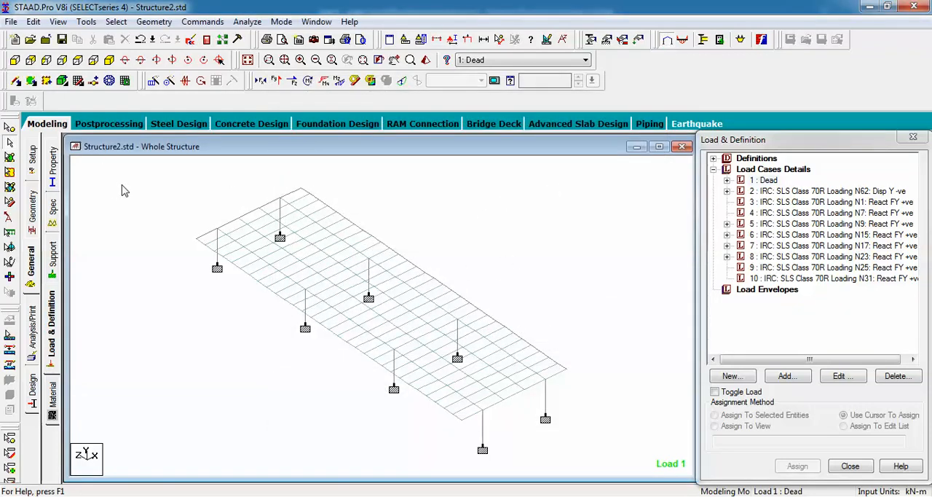
# Open the beam graphs in Postprocessing and display load case 2, the Class 70R loading for node 62 displacement
pyautogui.click(109, 124)
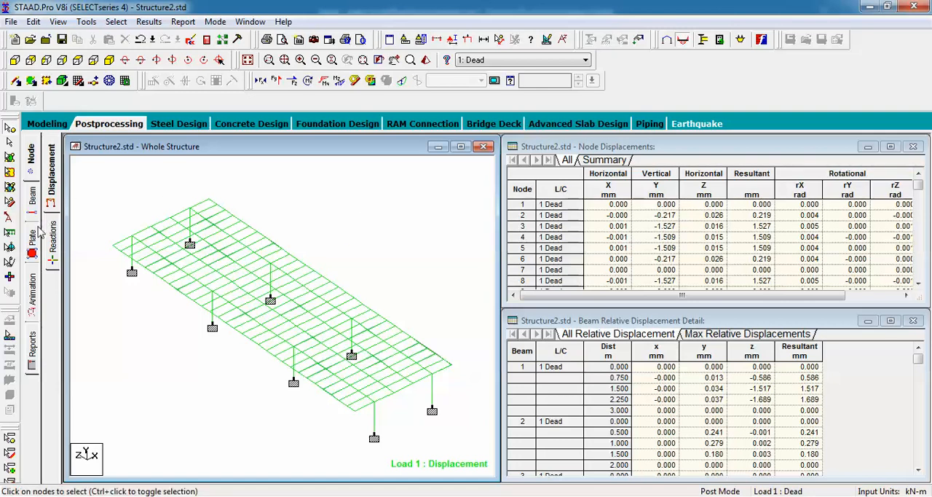
pyautogui.click(33, 197)
pyautogui.click(54, 260)
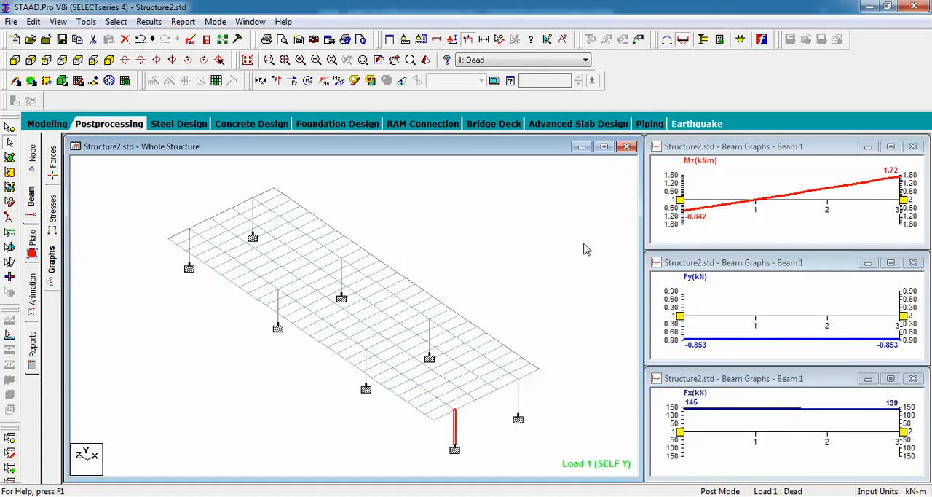
pyautogui.click(585, 60)
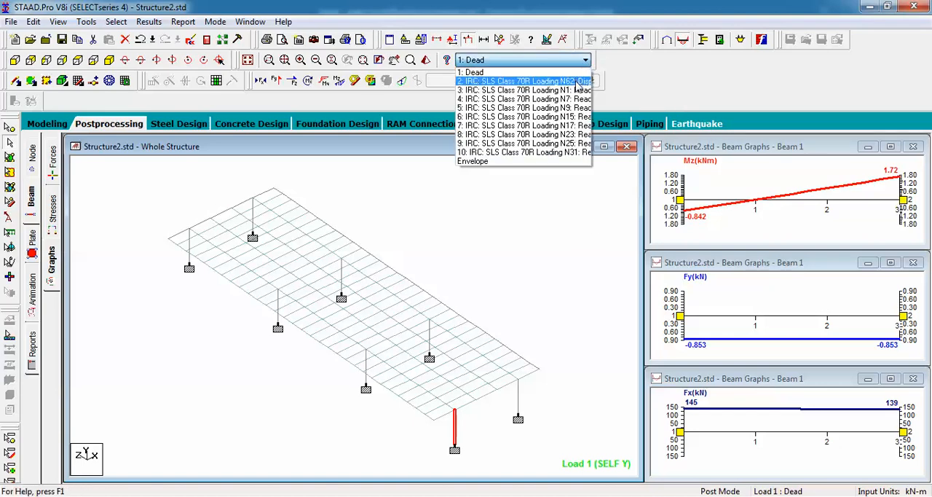
pyautogui.click(524, 81)
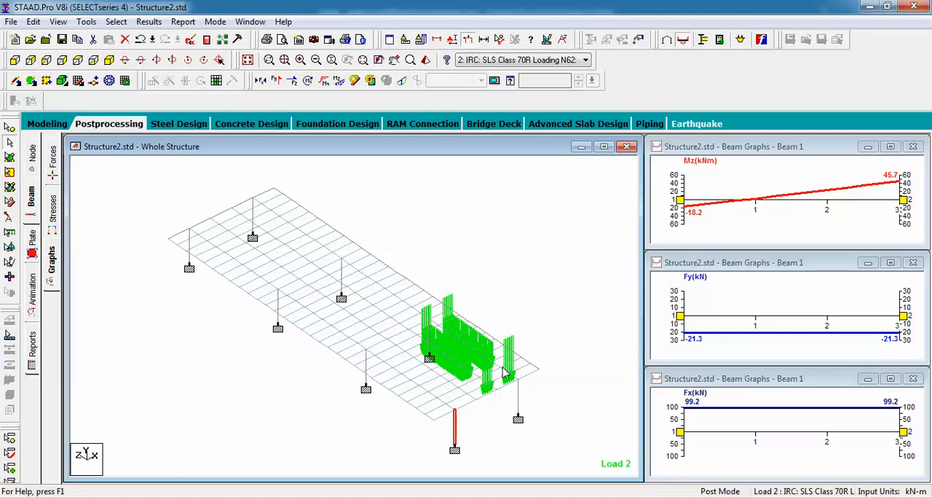
# Display load cases 3, 4 and 5 in turn to view the vehicle positions for the node 1, 7 and 9 reactions
pyautogui.click(565, 61)
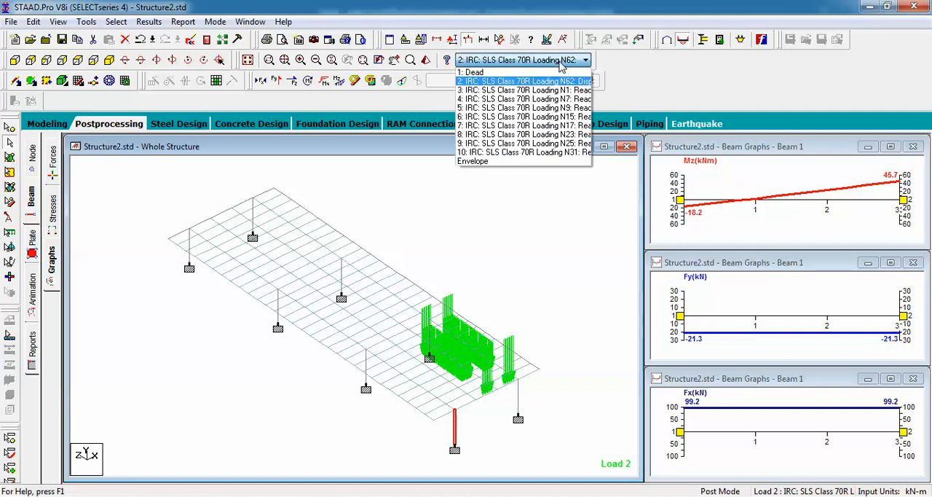
pyautogui.click(547, 93)
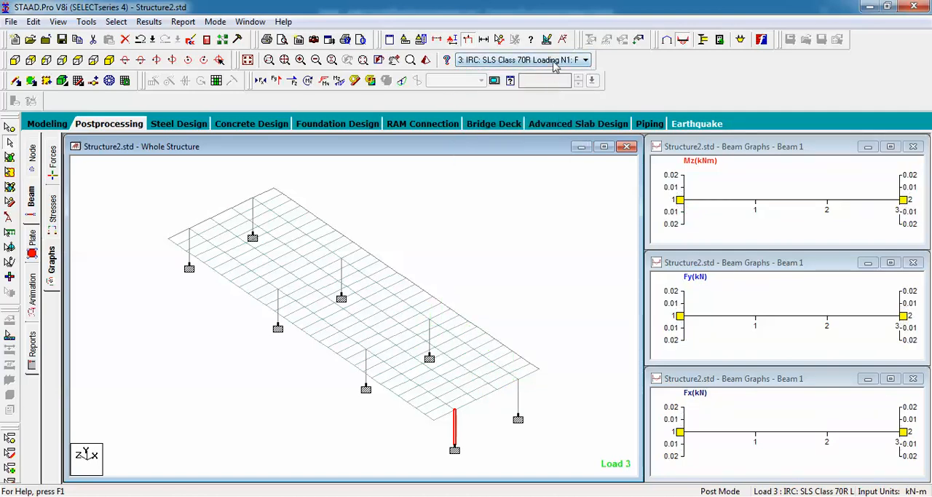
pyautogui.click(554, 61)
pyautogui.click(548, 99)
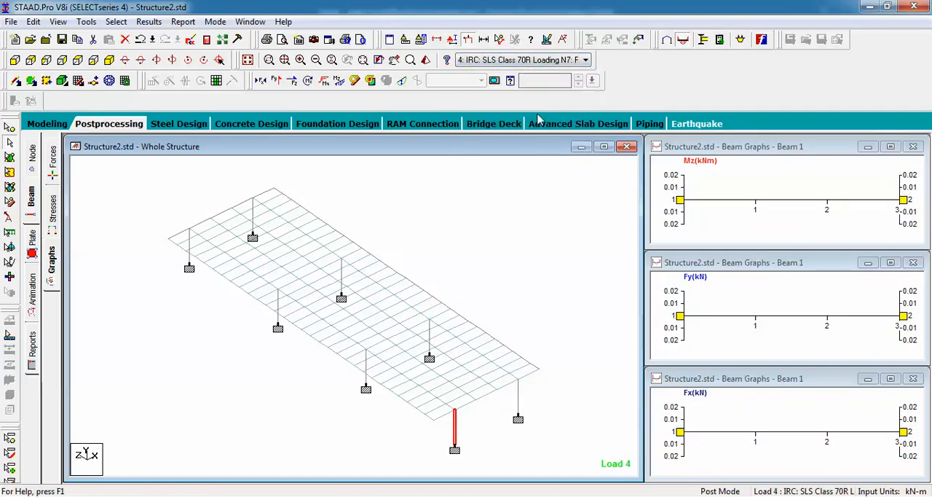
pyautogui.click(557, 61)
pyautogui.click(542, 108)
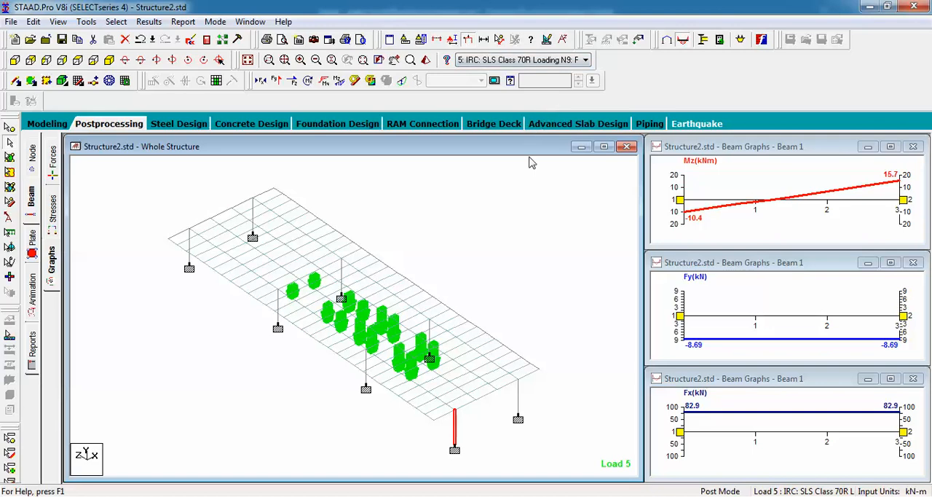
# Display load cases 7 and 8 to view the vehicle positions for the node 17 and 23 reactions
pyautogui.click(583, 63)
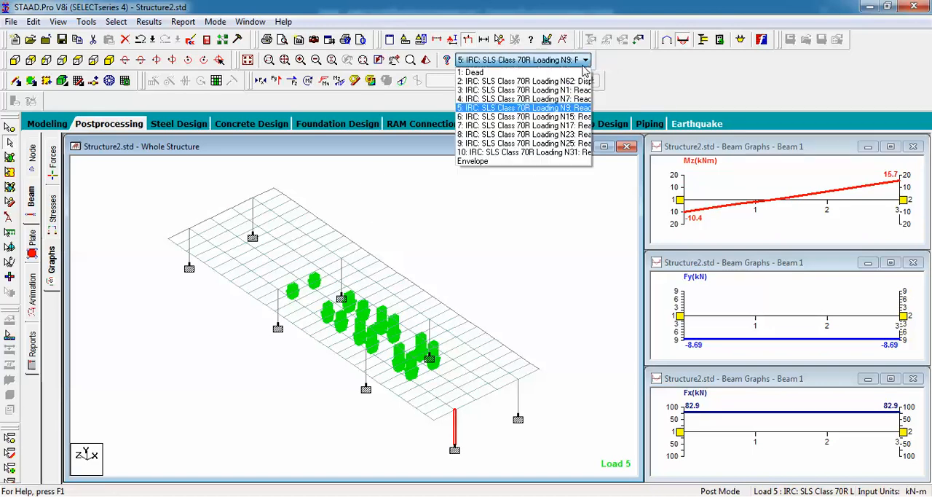
pyautogui.click(560, 125)
pyautogui.click(580, 63)
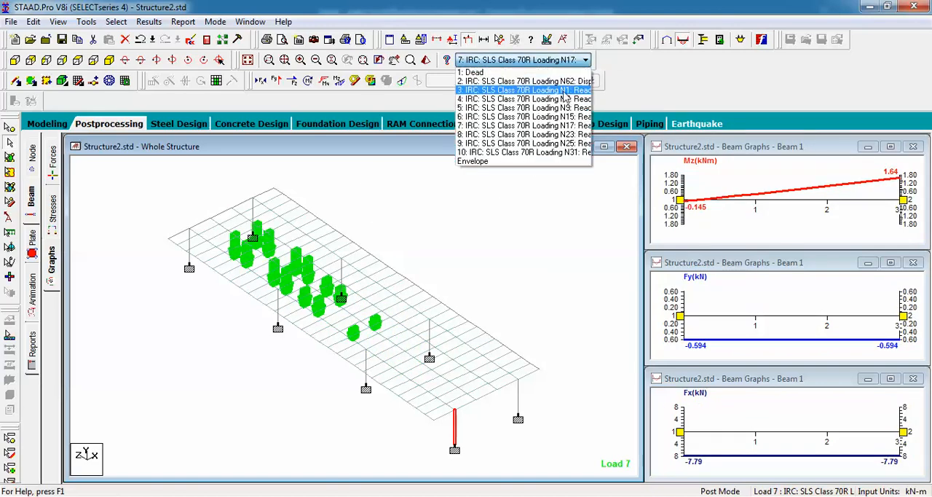
pyautogui.click(560, 132)
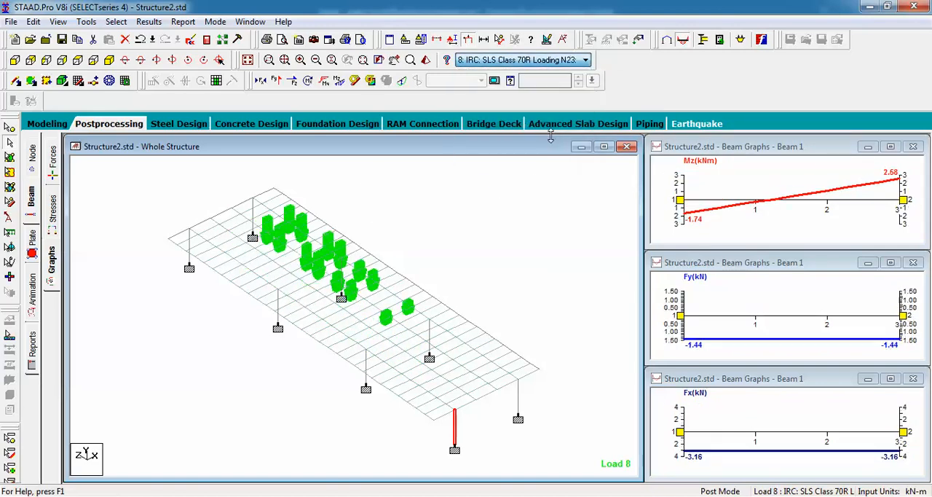
pyautogui.click(583, 62)
pyautogui.click(558, 134)
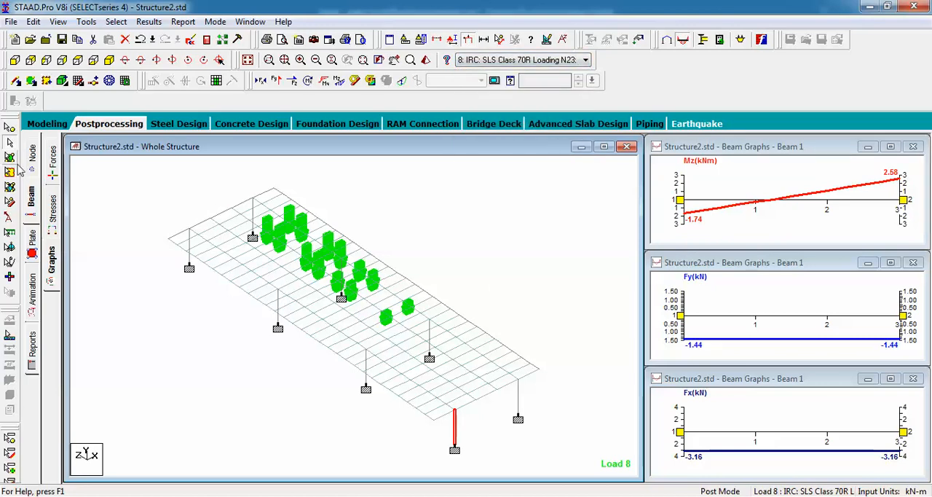
# View the 3D beam stress contour and dismiss the section plane selection
pyautogui.click(51, 213)
pyautogui.moveTo(305, 226); pyautogui.dragTo(743, 268)
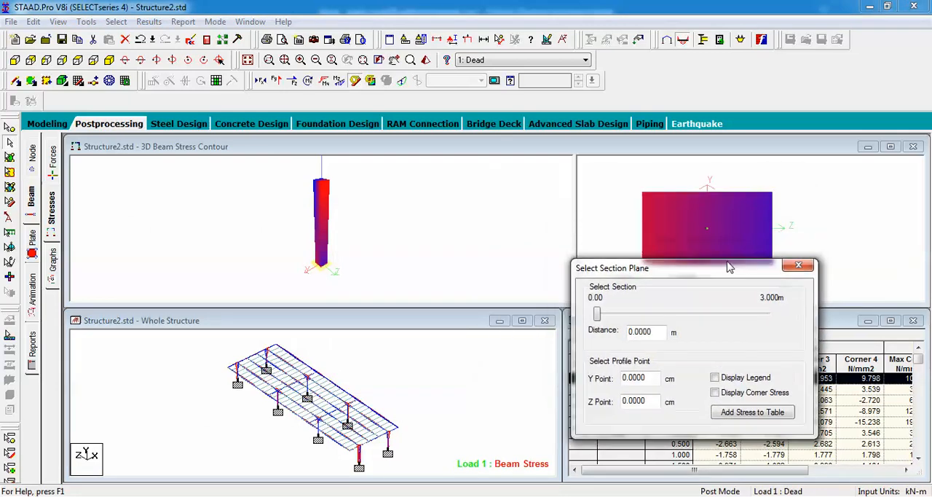
pyautogui.click(799, 269)
# View the beam forces with the bending Z diagram for load cases 6 and 8
pyautogui.click(54, 172)
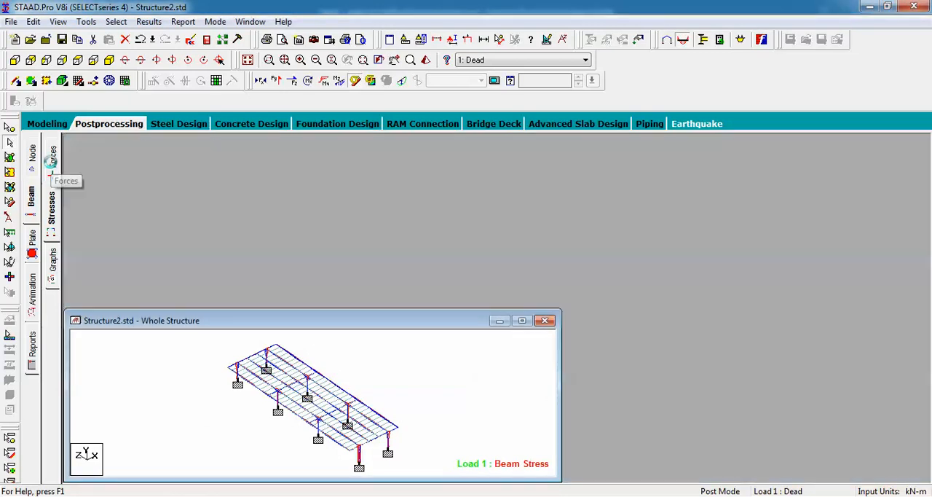
pyautogui.click(517, 60)
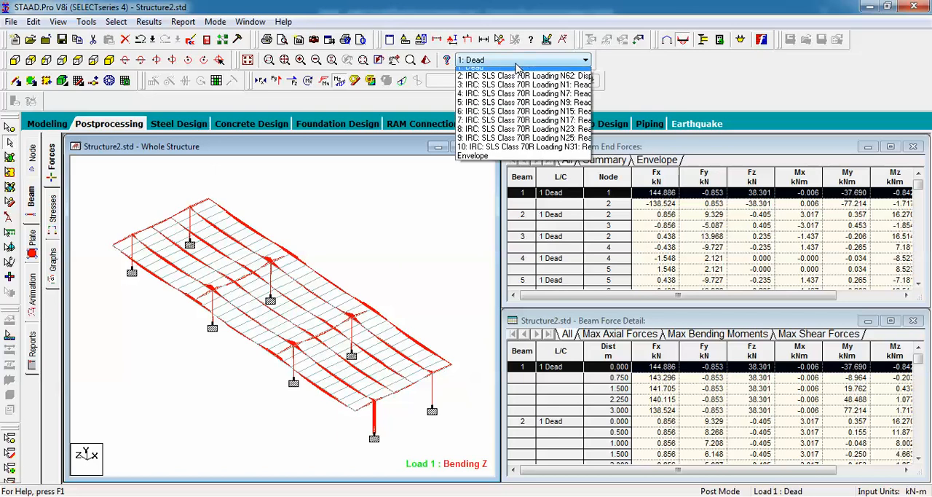
pyautogui.click(518, 121)
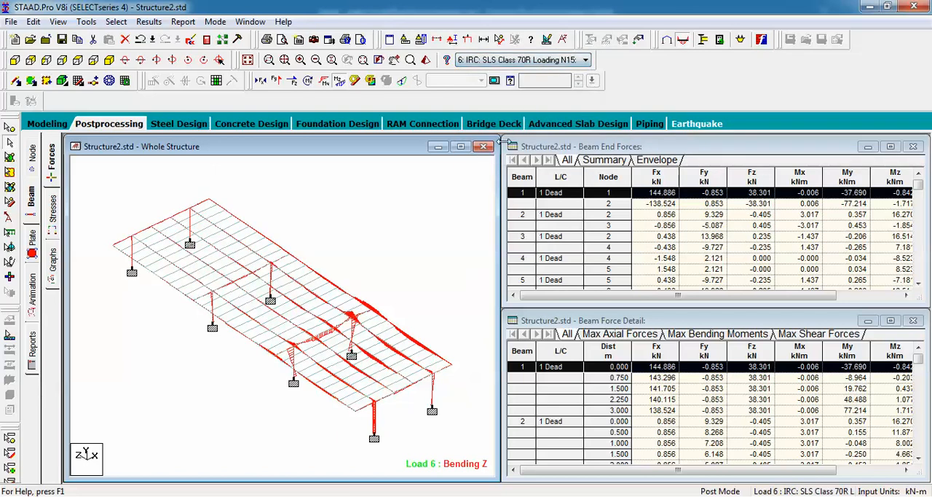
pyautogui.click(517, 60)
pyautogui.click(510, 139)
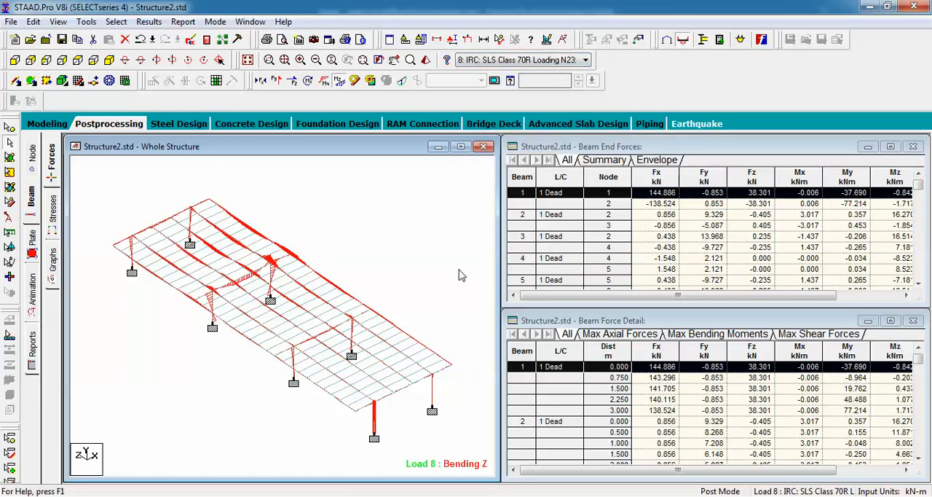